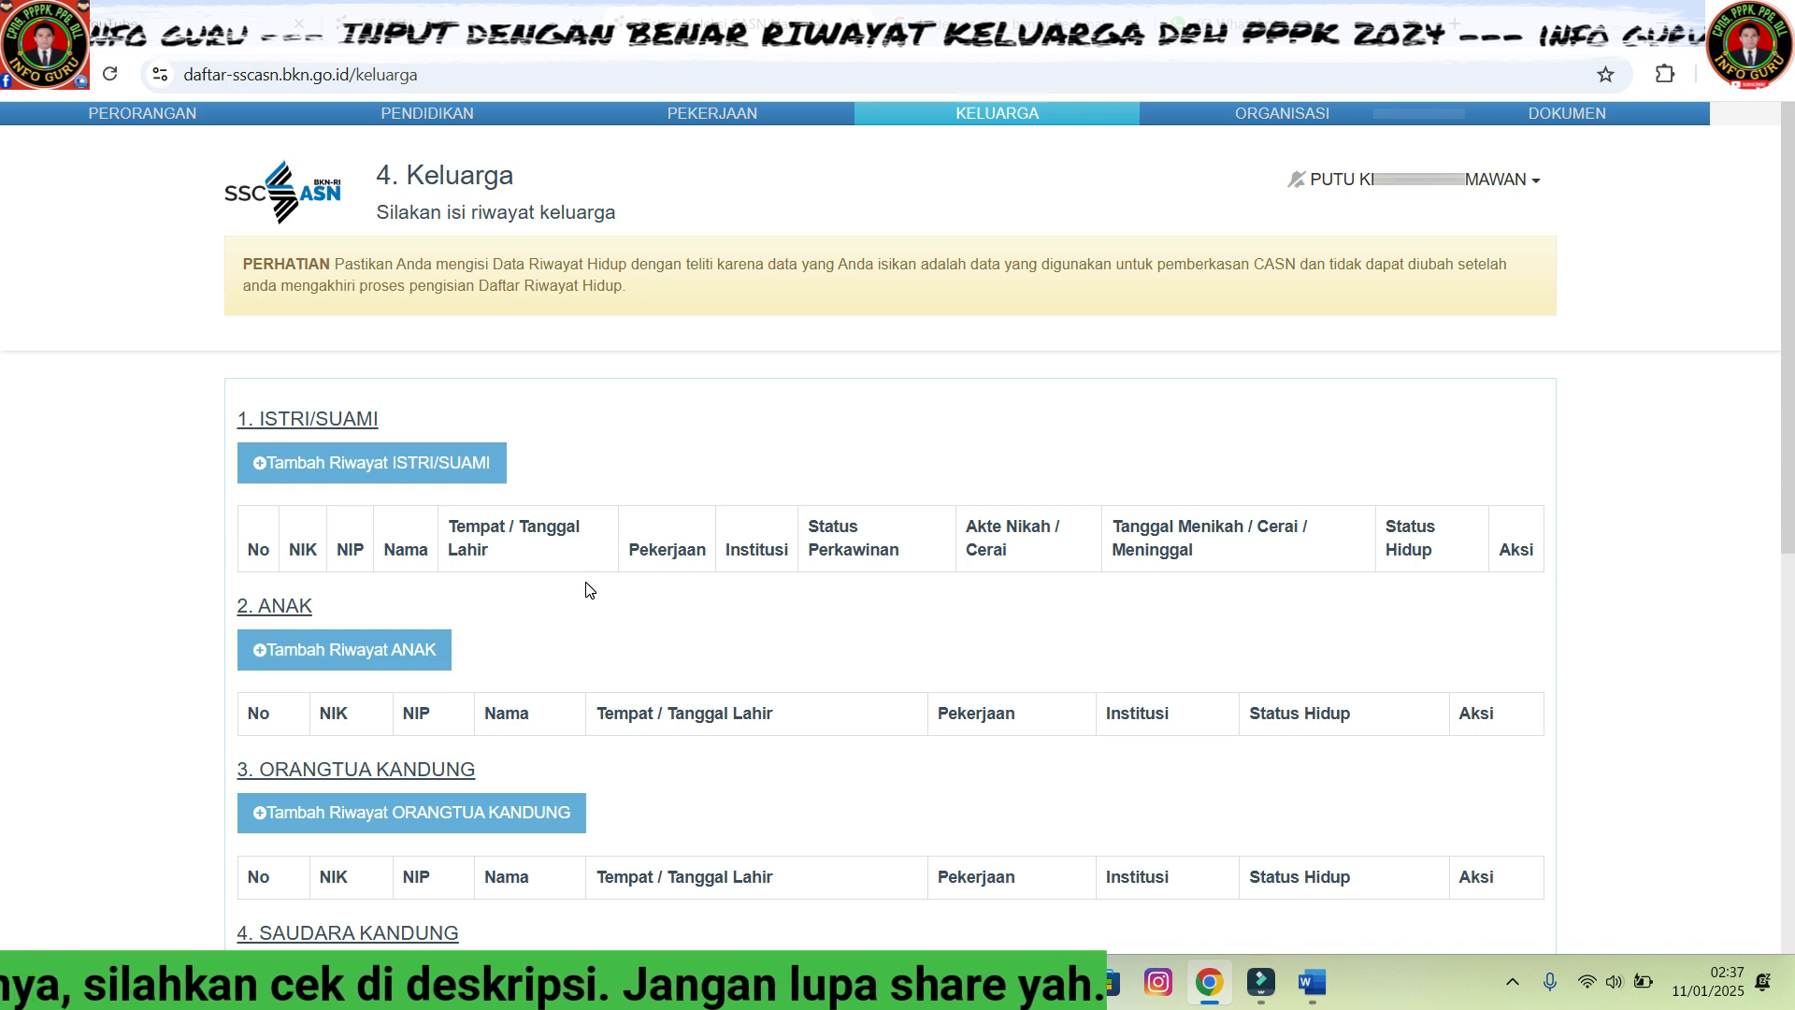
# - Open the spouse form and enter the spouse's NIK and family card number
pyautogui.scroll(-1, 521, 484)
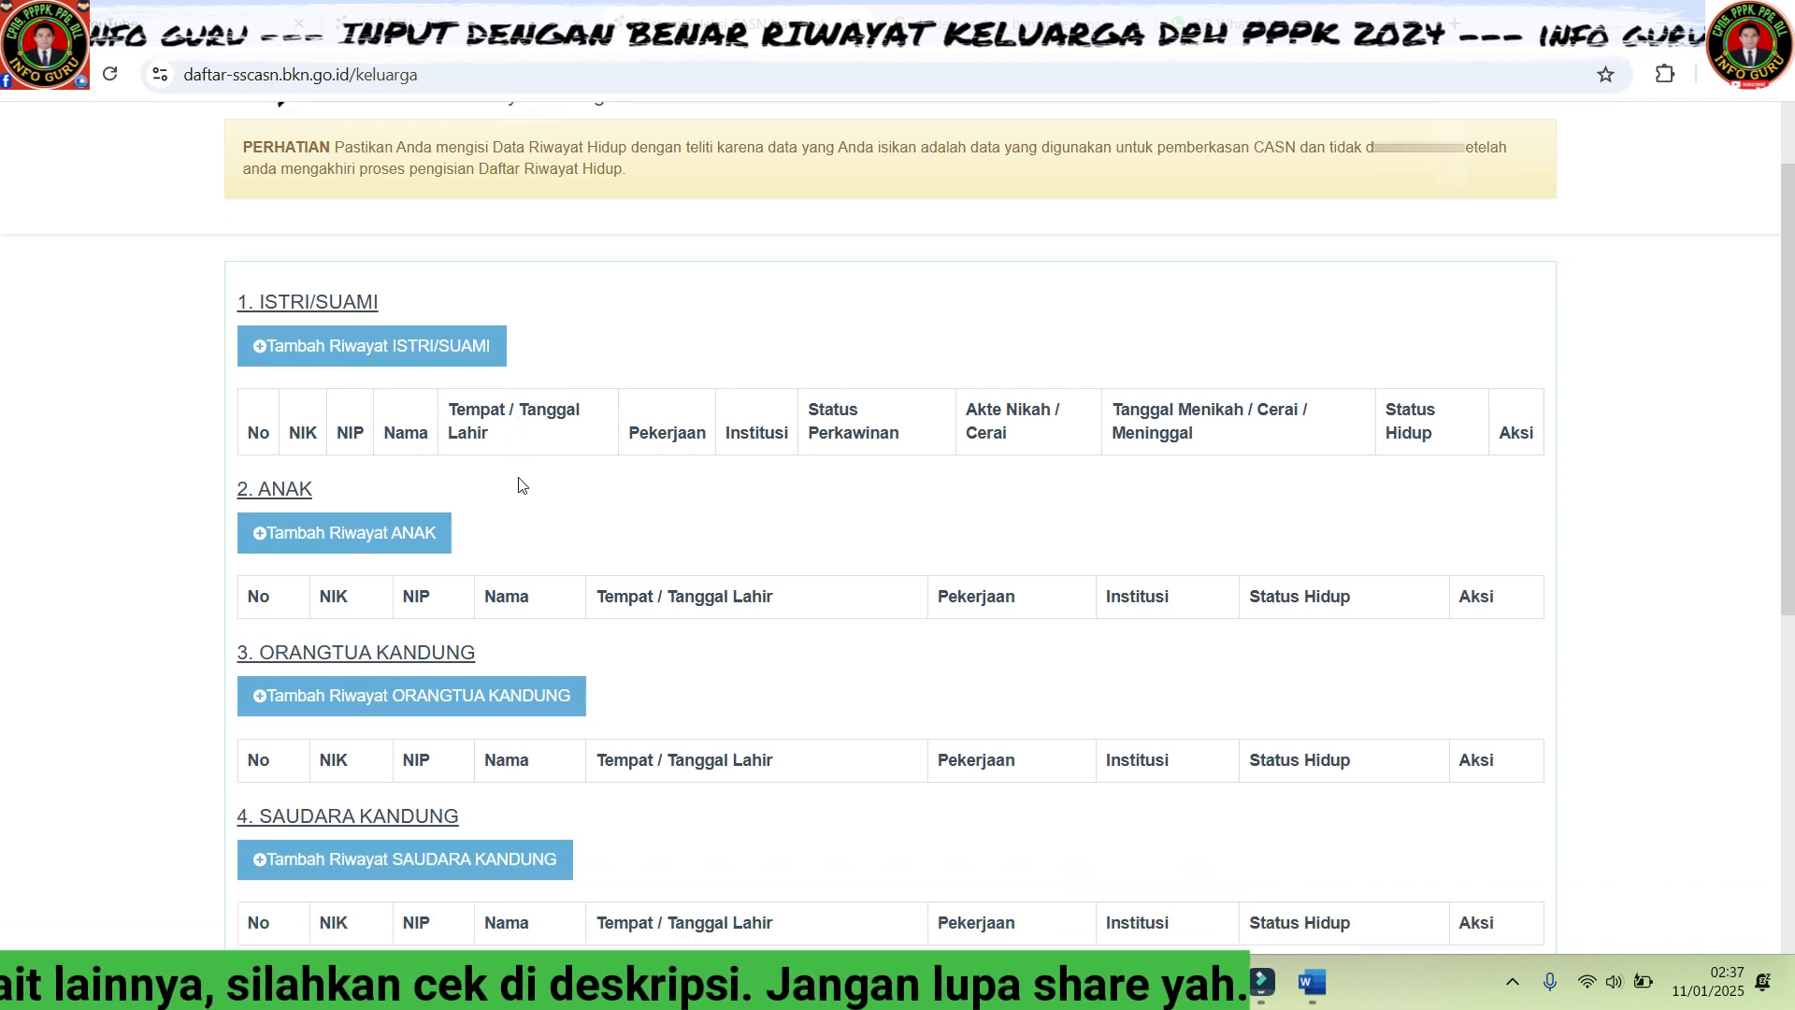
pyautogui.scroll(-1, 521, 484)
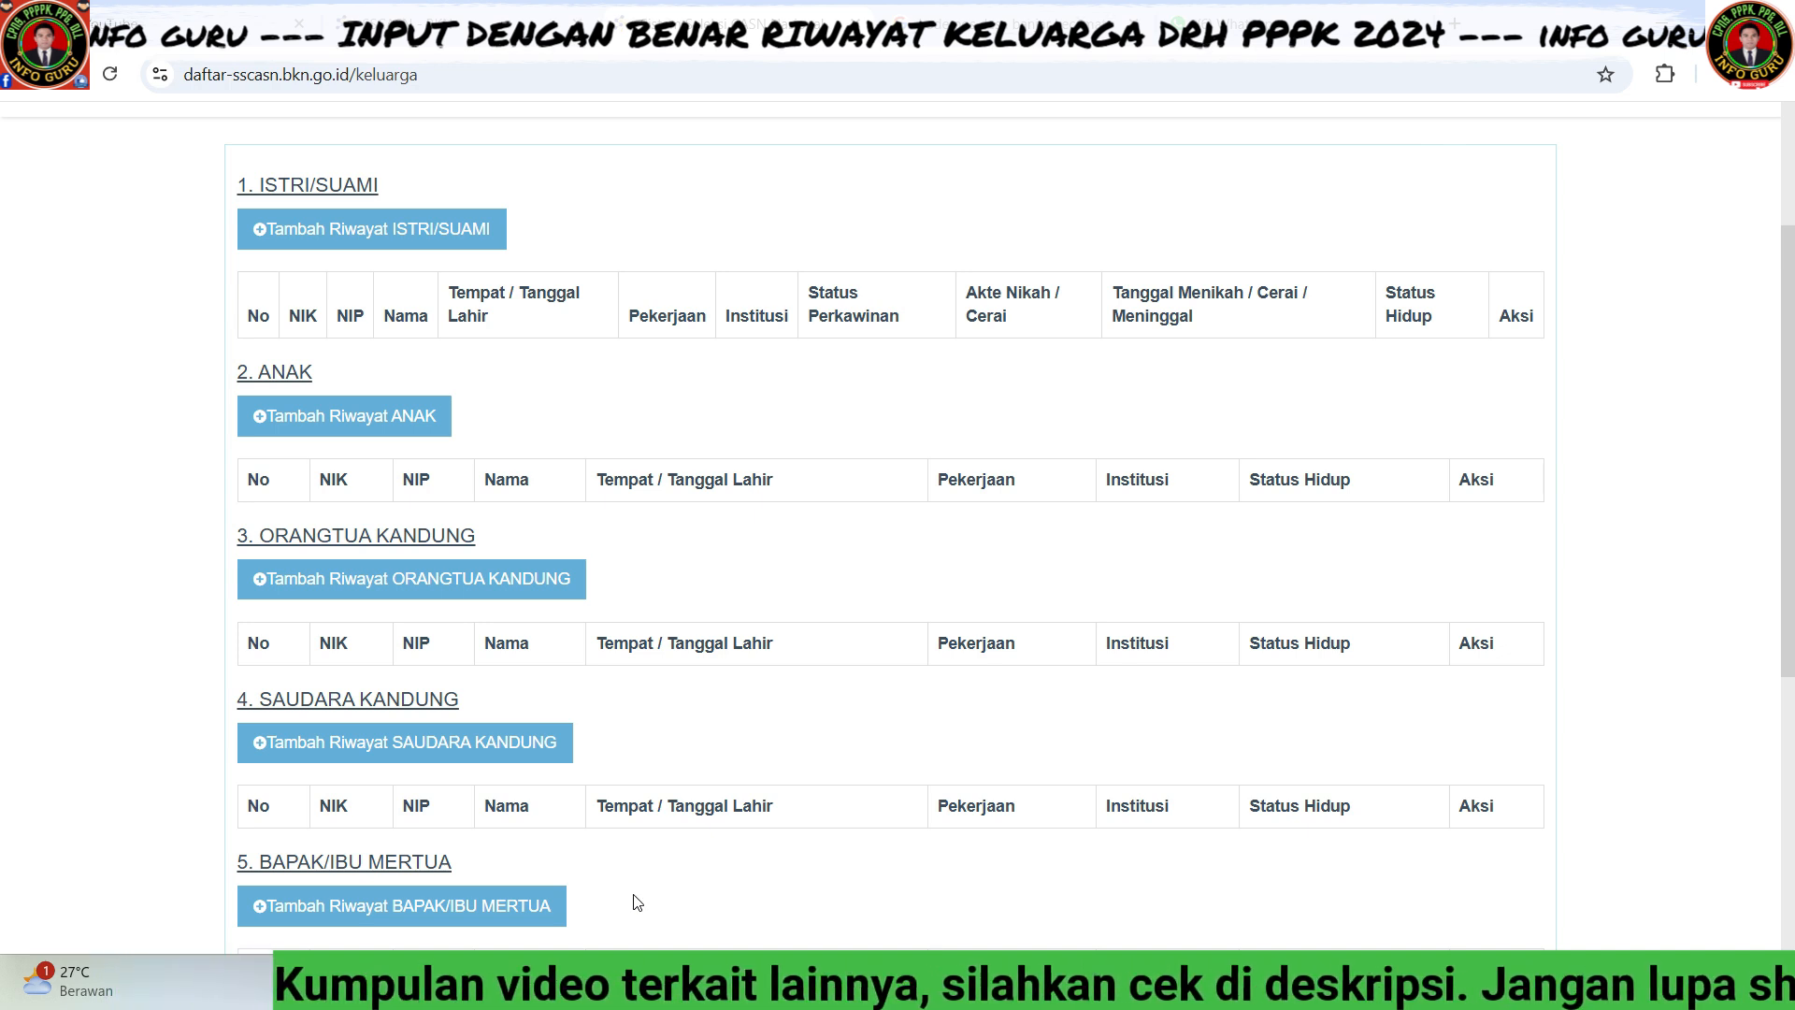
pyautogui.scroll(3, 636, 902)
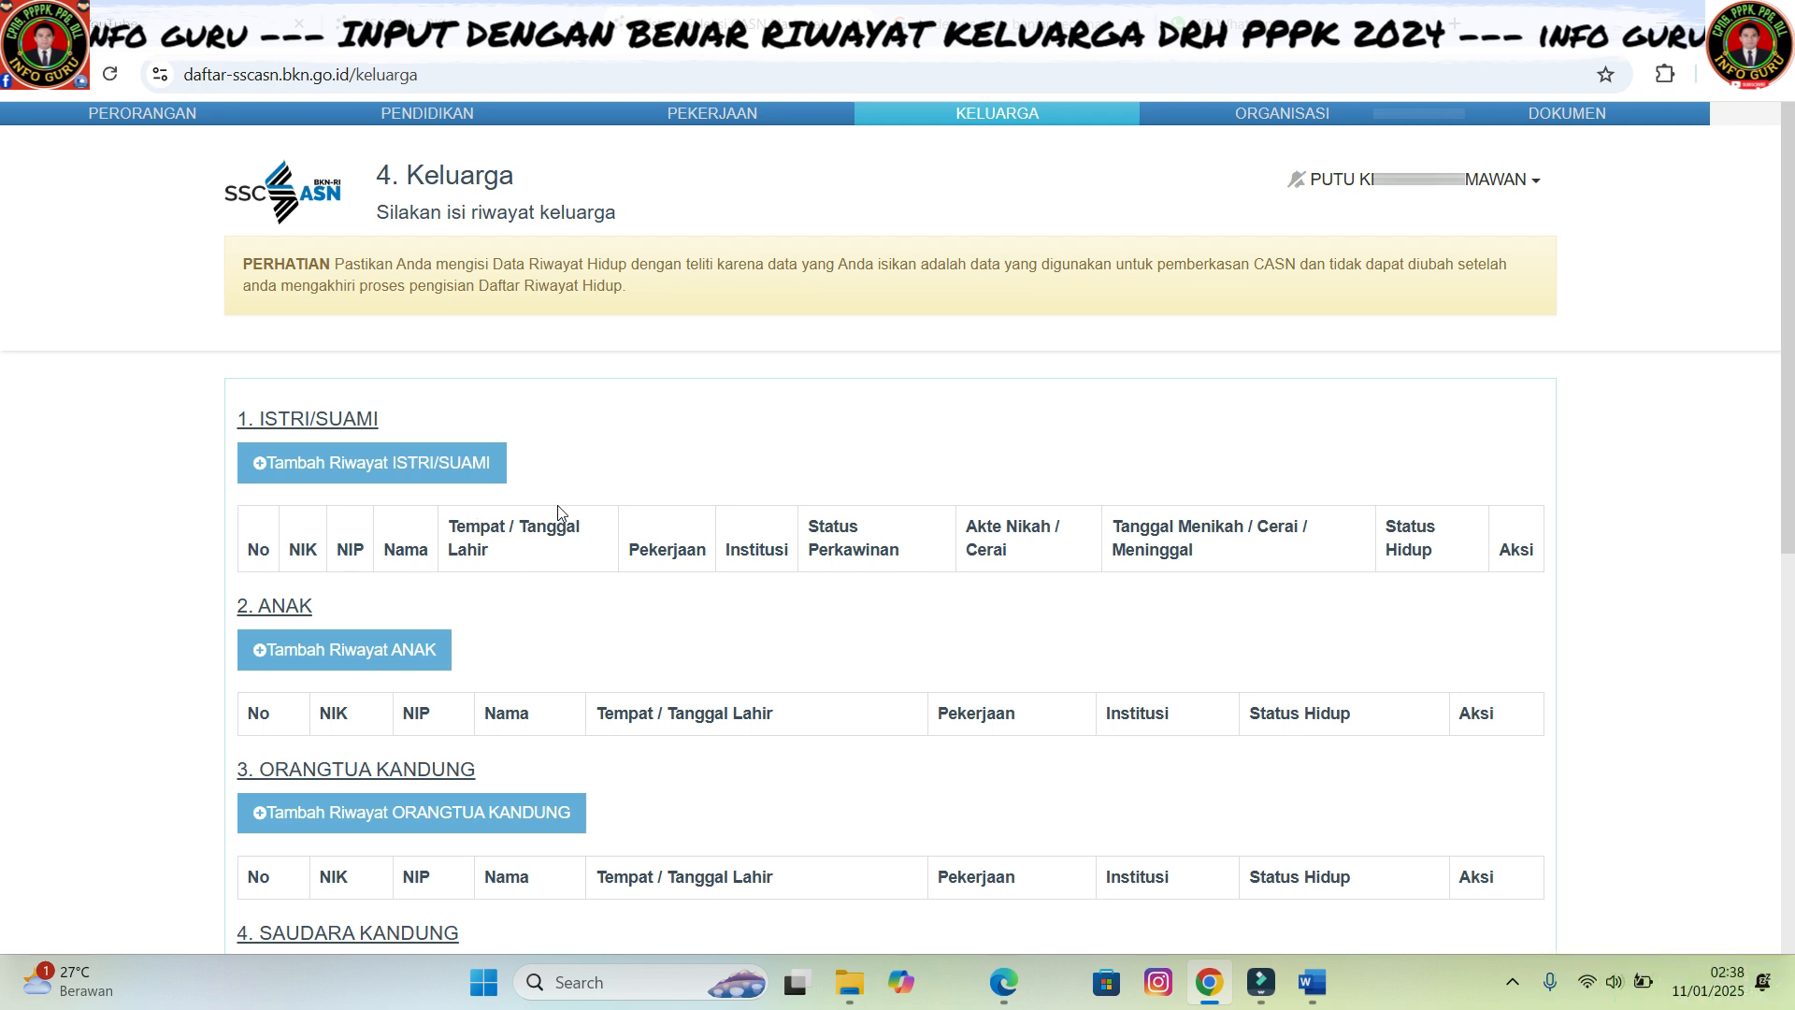
pyautogui.click(411, 464)
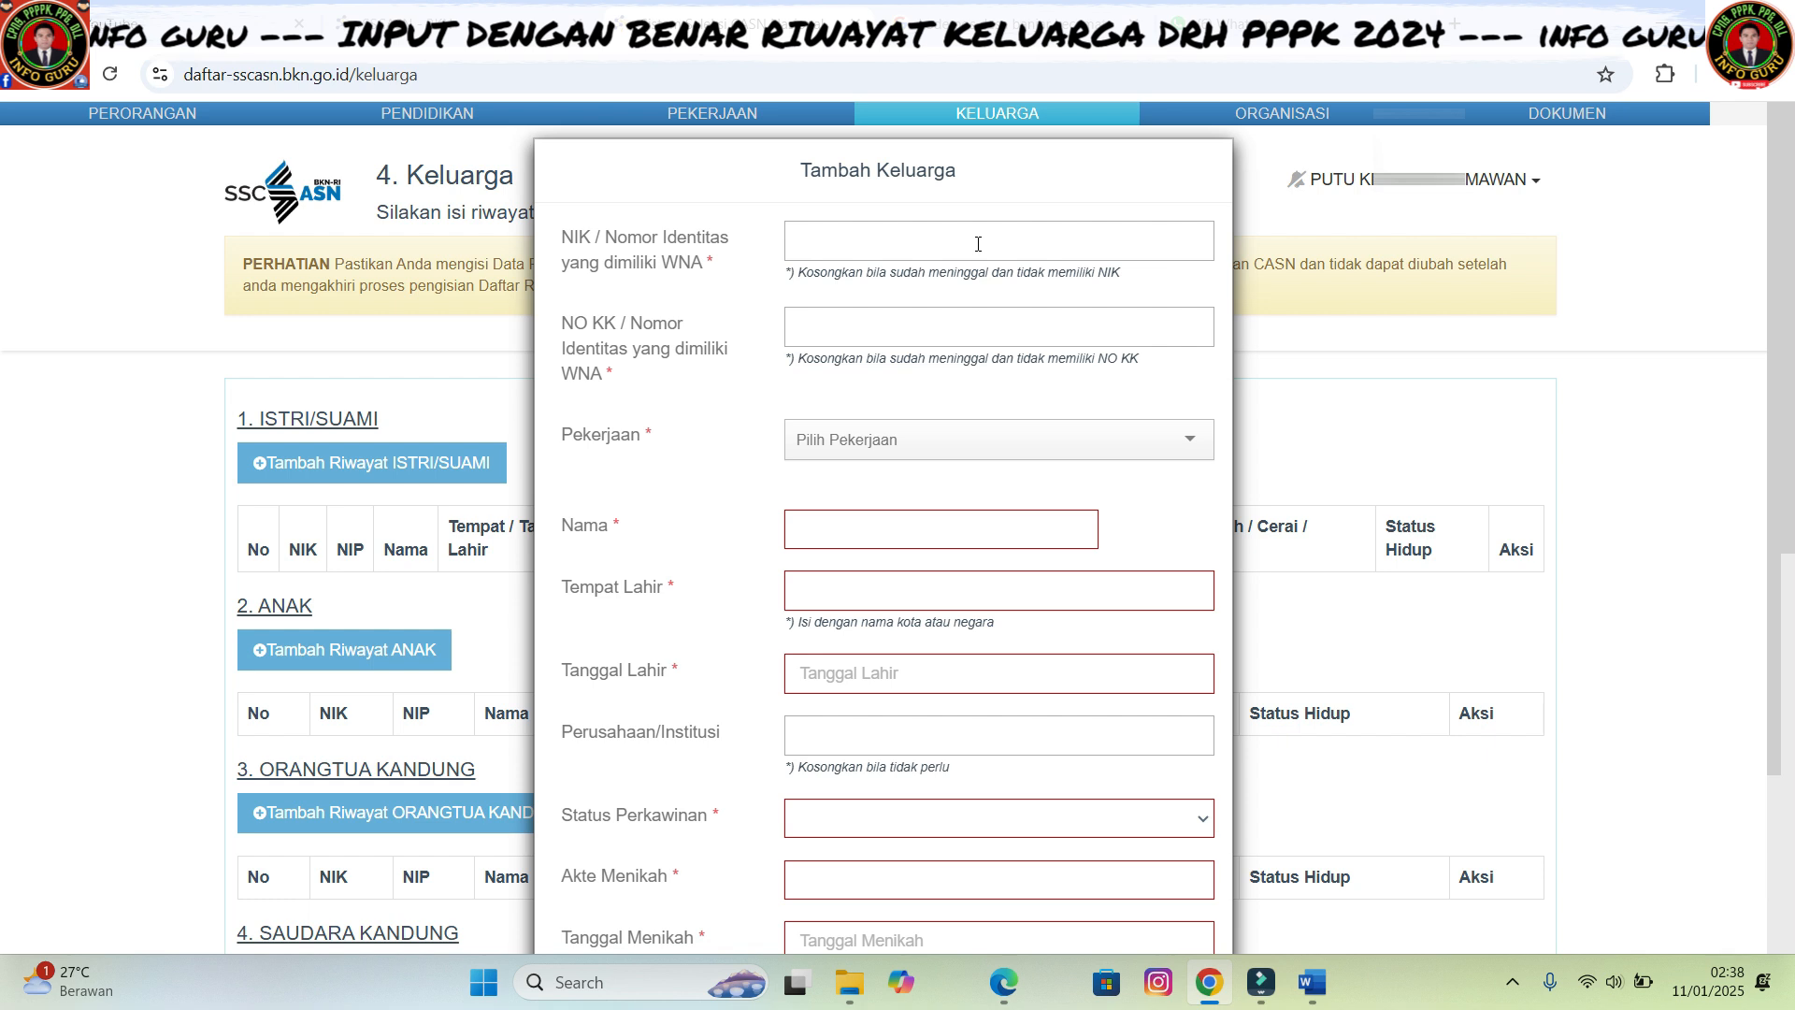
pyautogui.click(977, 244)
pyautogui.click(839, 248)
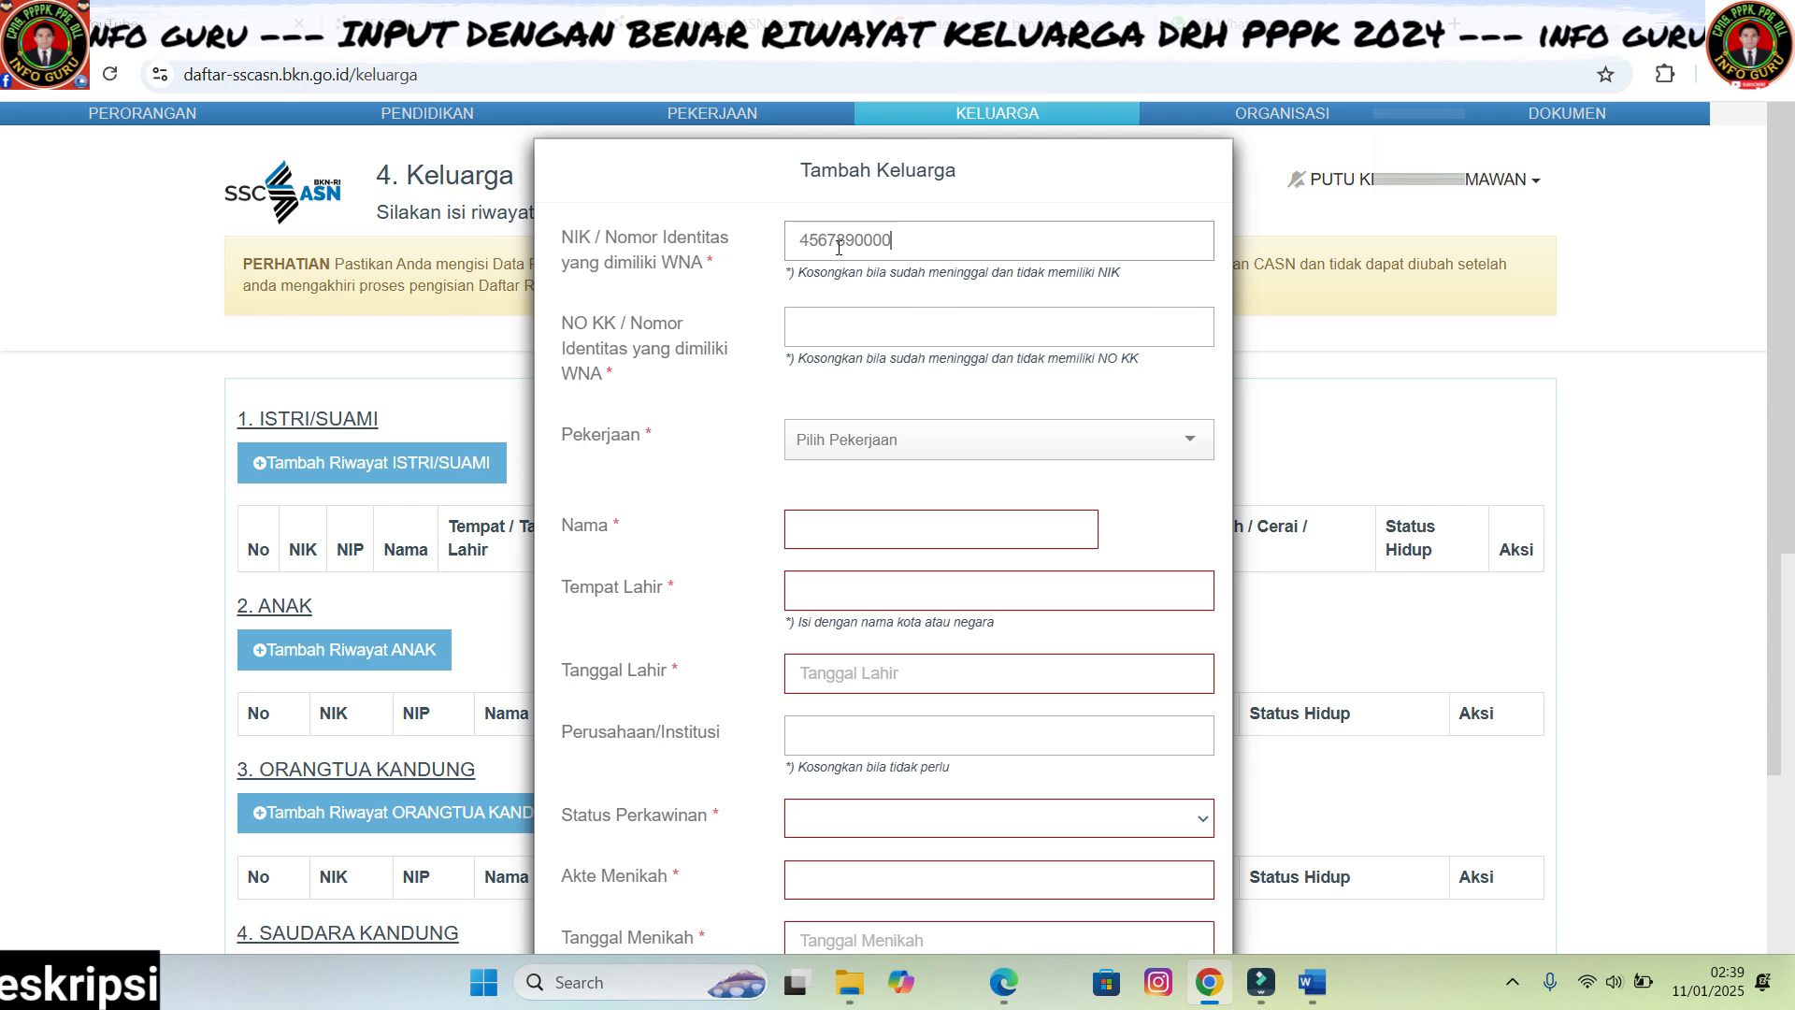
pyautogui.click(863, 325)
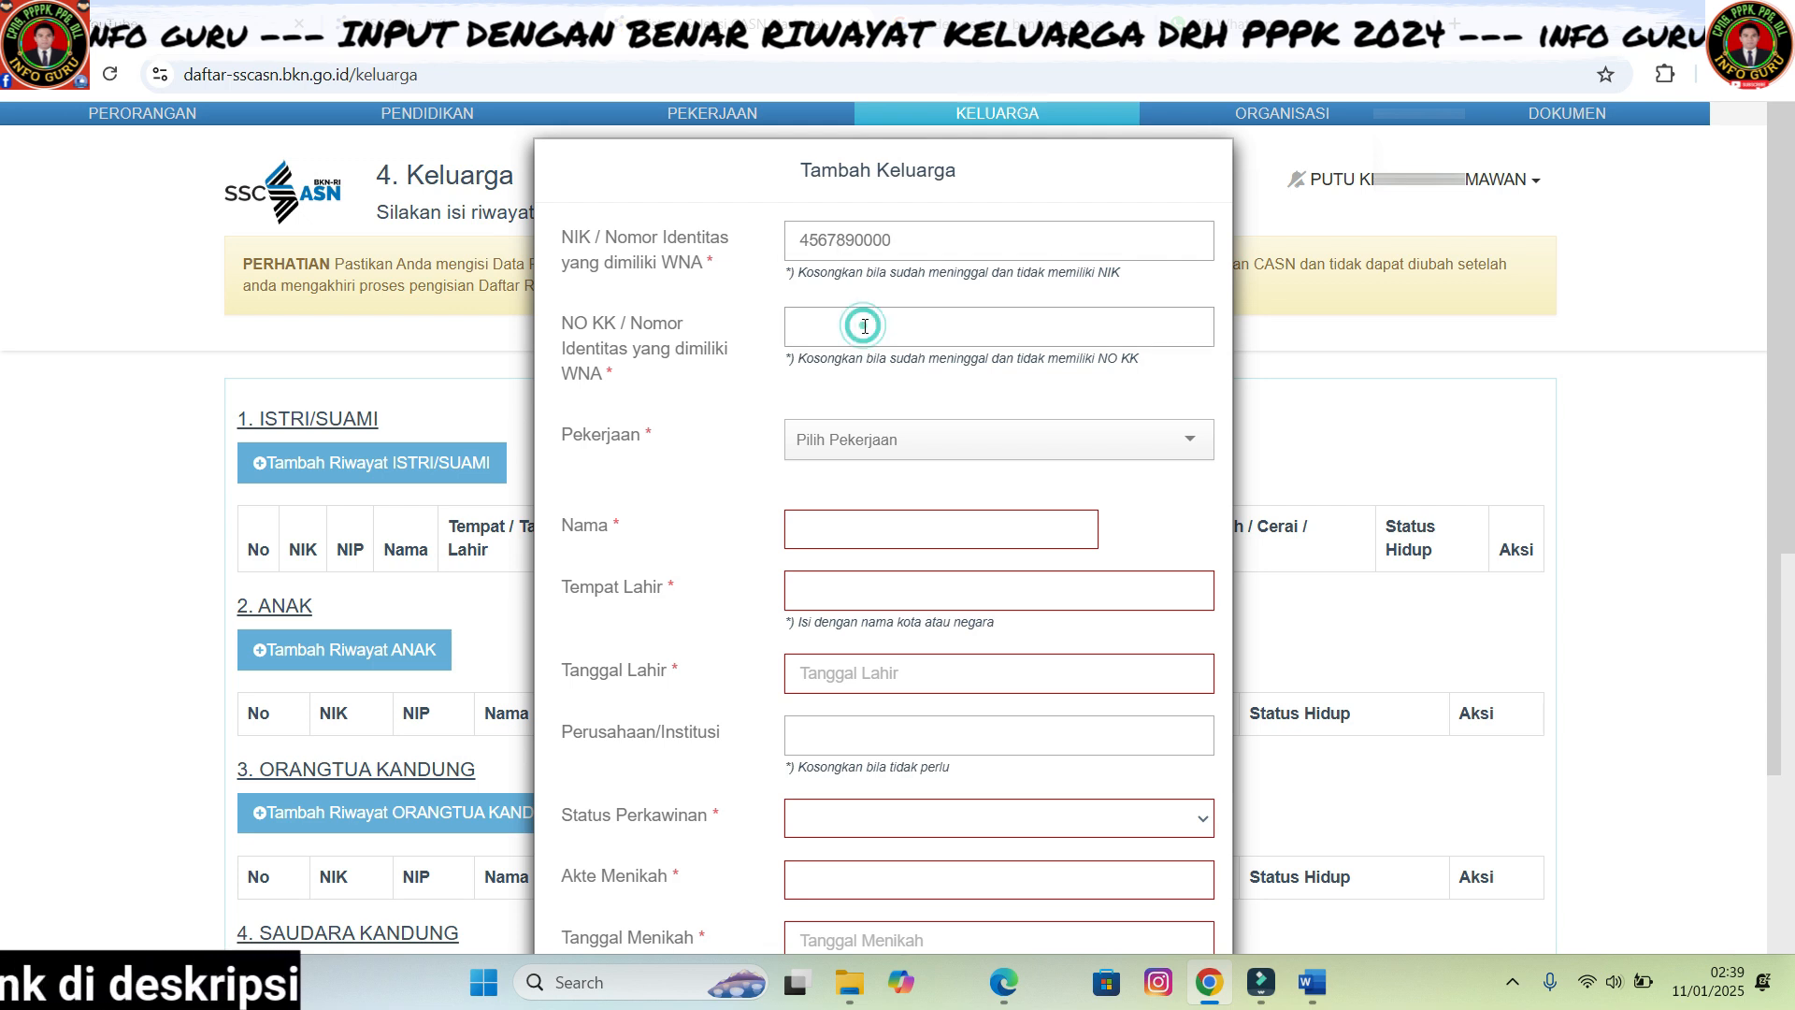
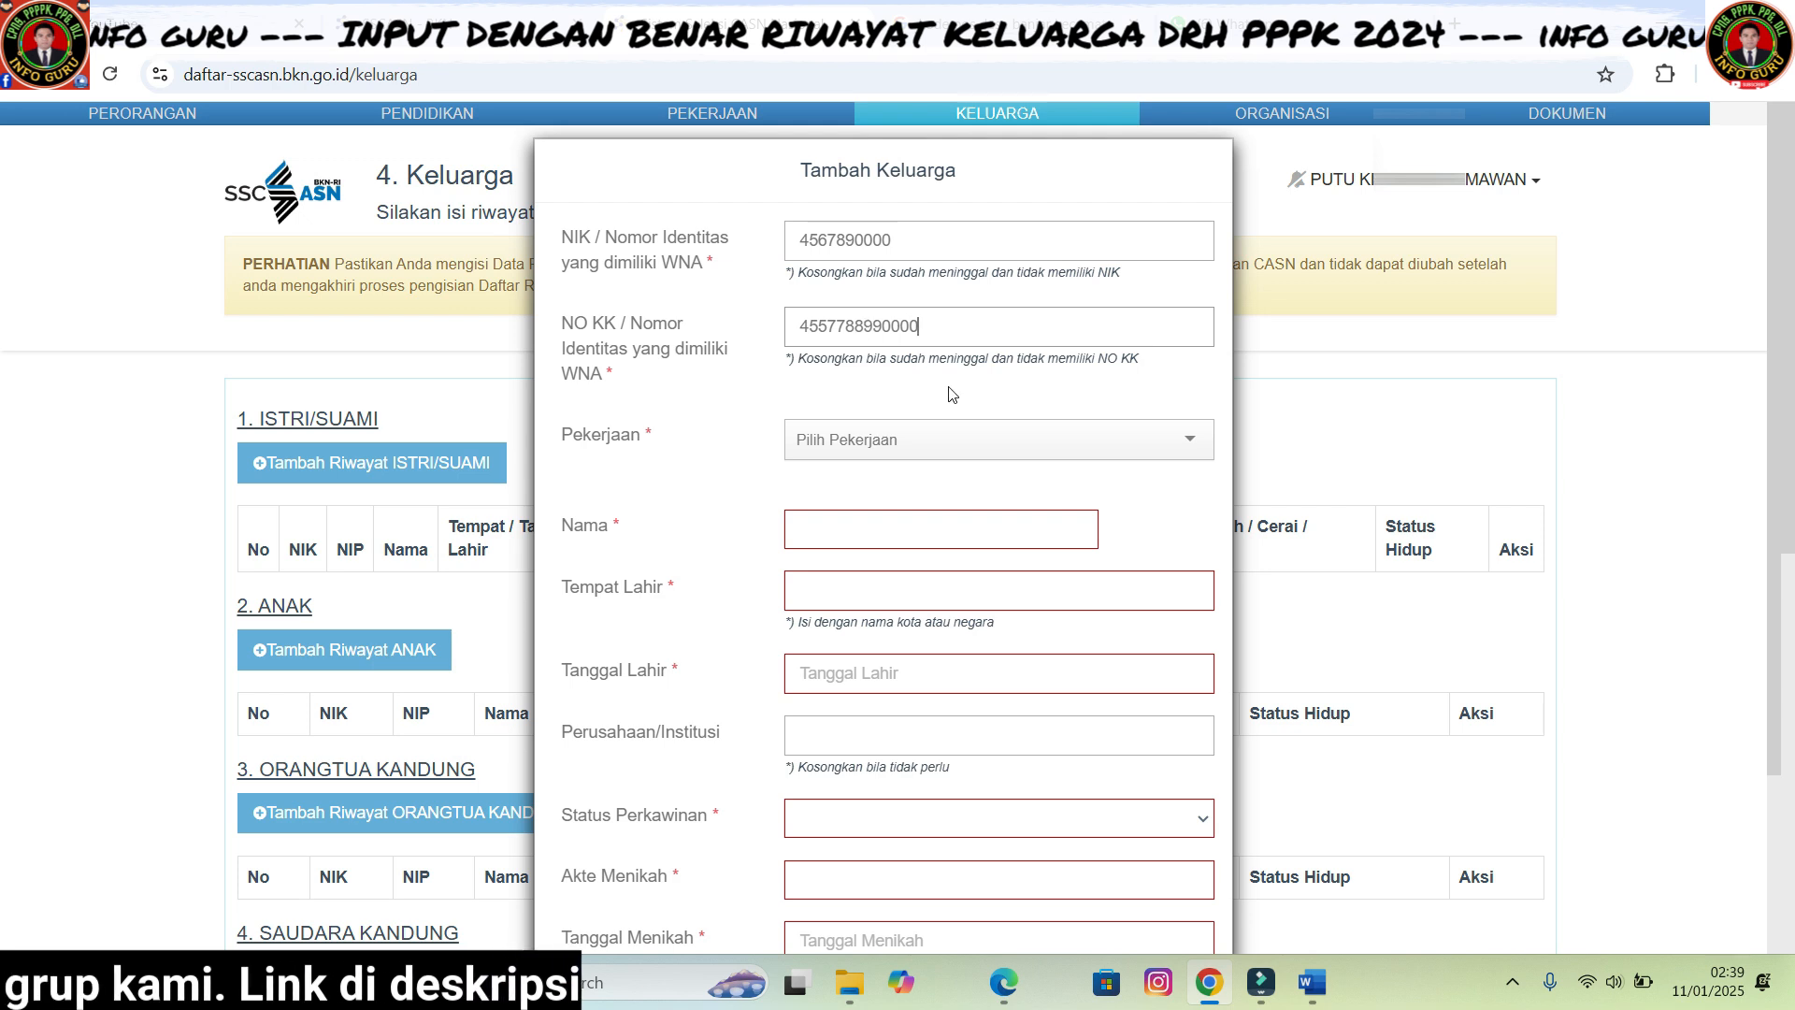
# - Search the occupation list for 'negeri' and set occupation to Pegawai Negeri Sipil
pyautogui.click(1182, 446)
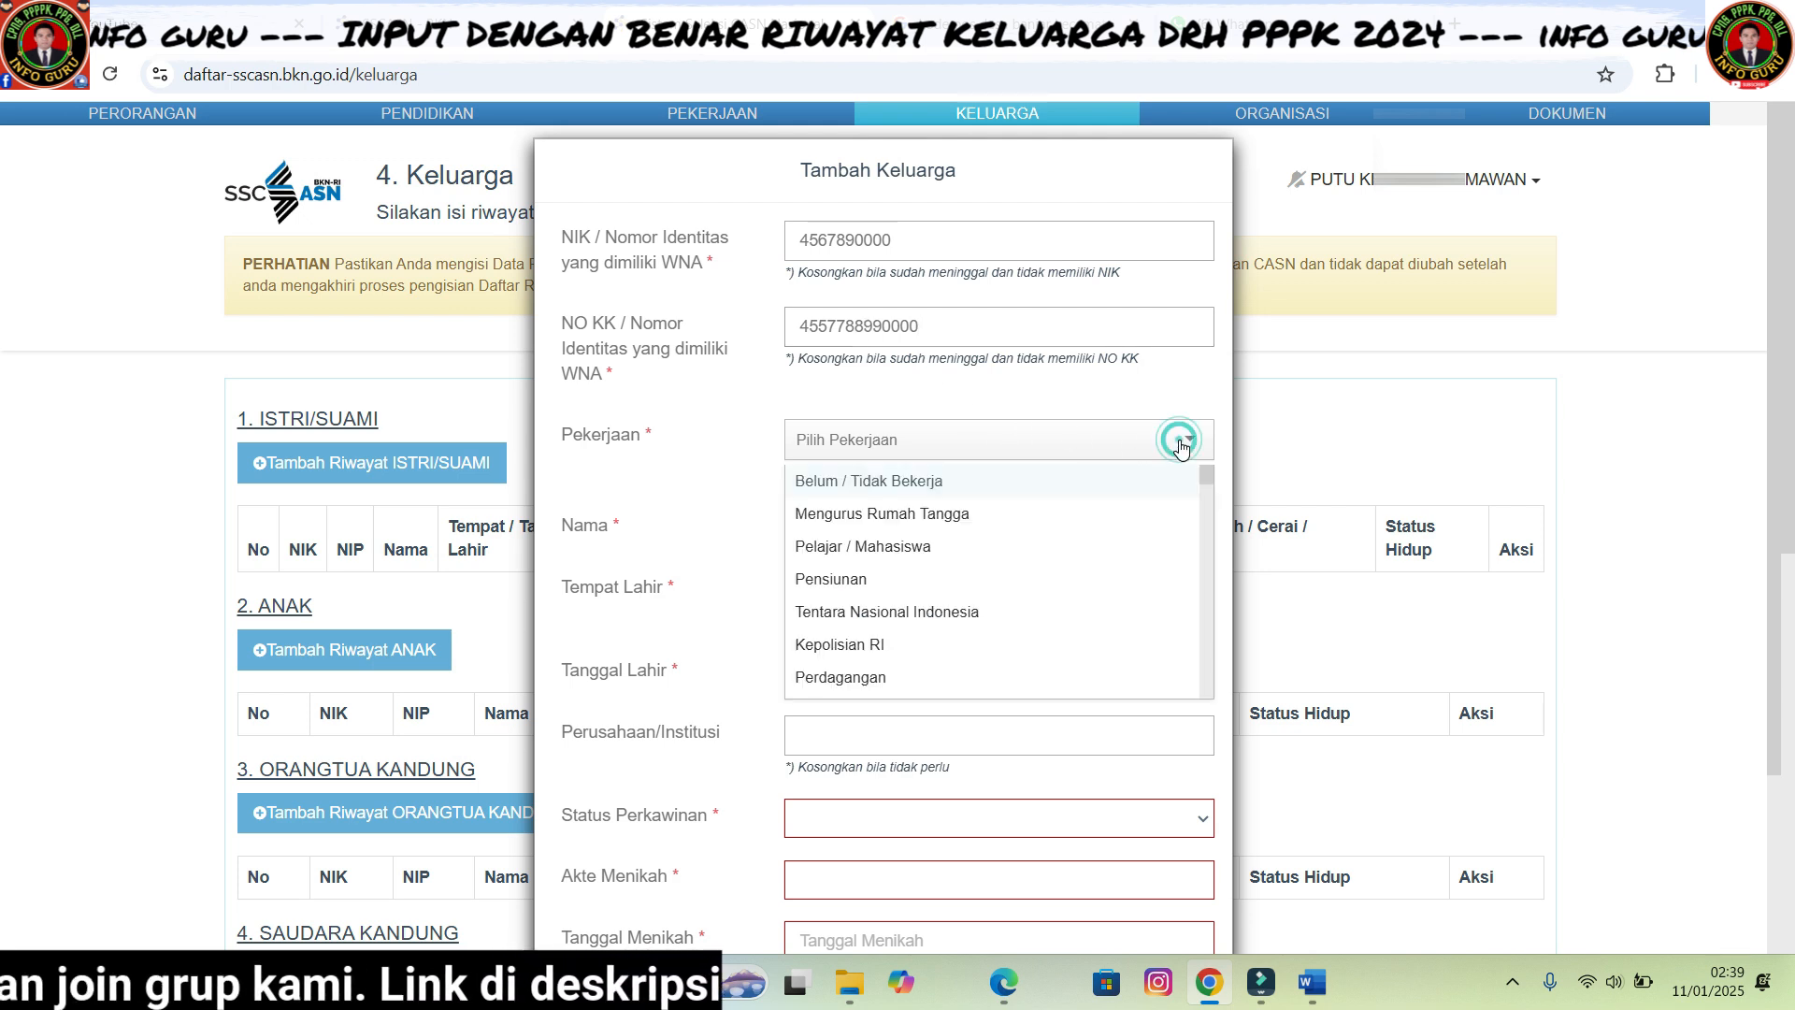
pyautogui.moveTo(1208, 478)
pyautogui.mouseDown()
pyautogui.moveTo(1206, 514)
pyautogui.moveTo(1208, 478)
pyautogui.mouseUp()
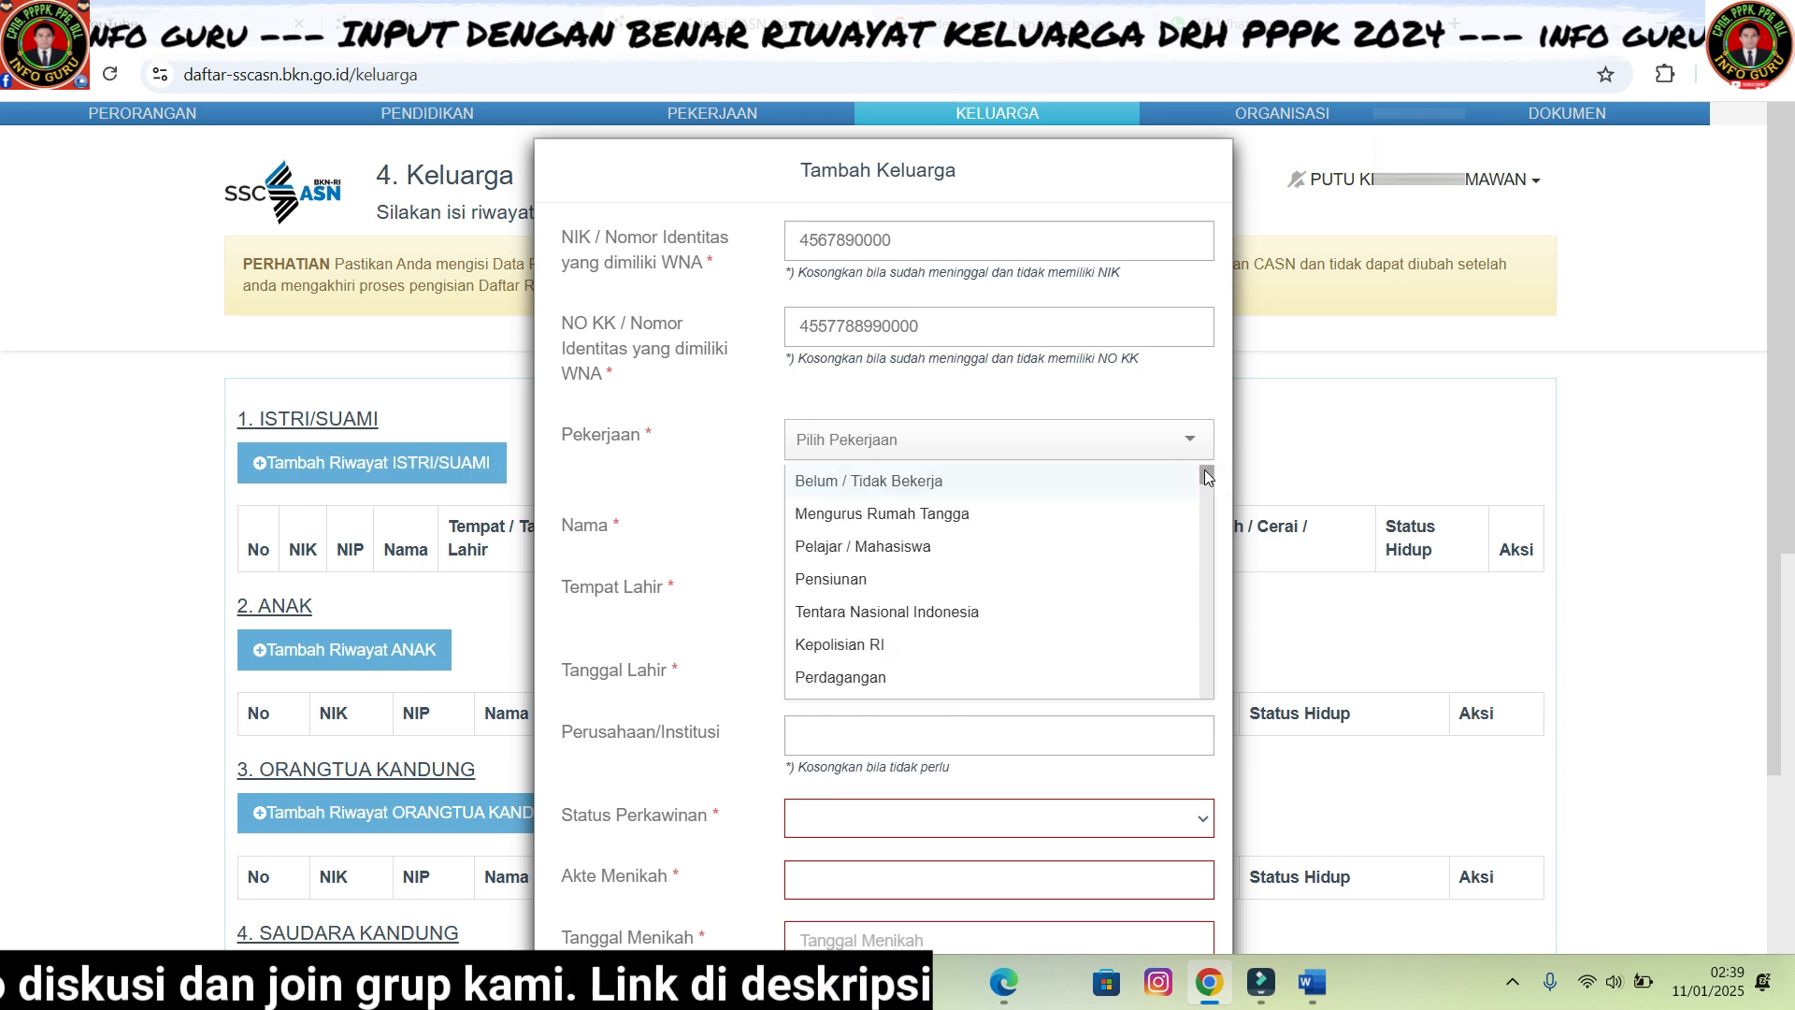
pyautogui.click(937, 444)
pyautogui.click(936, 443)
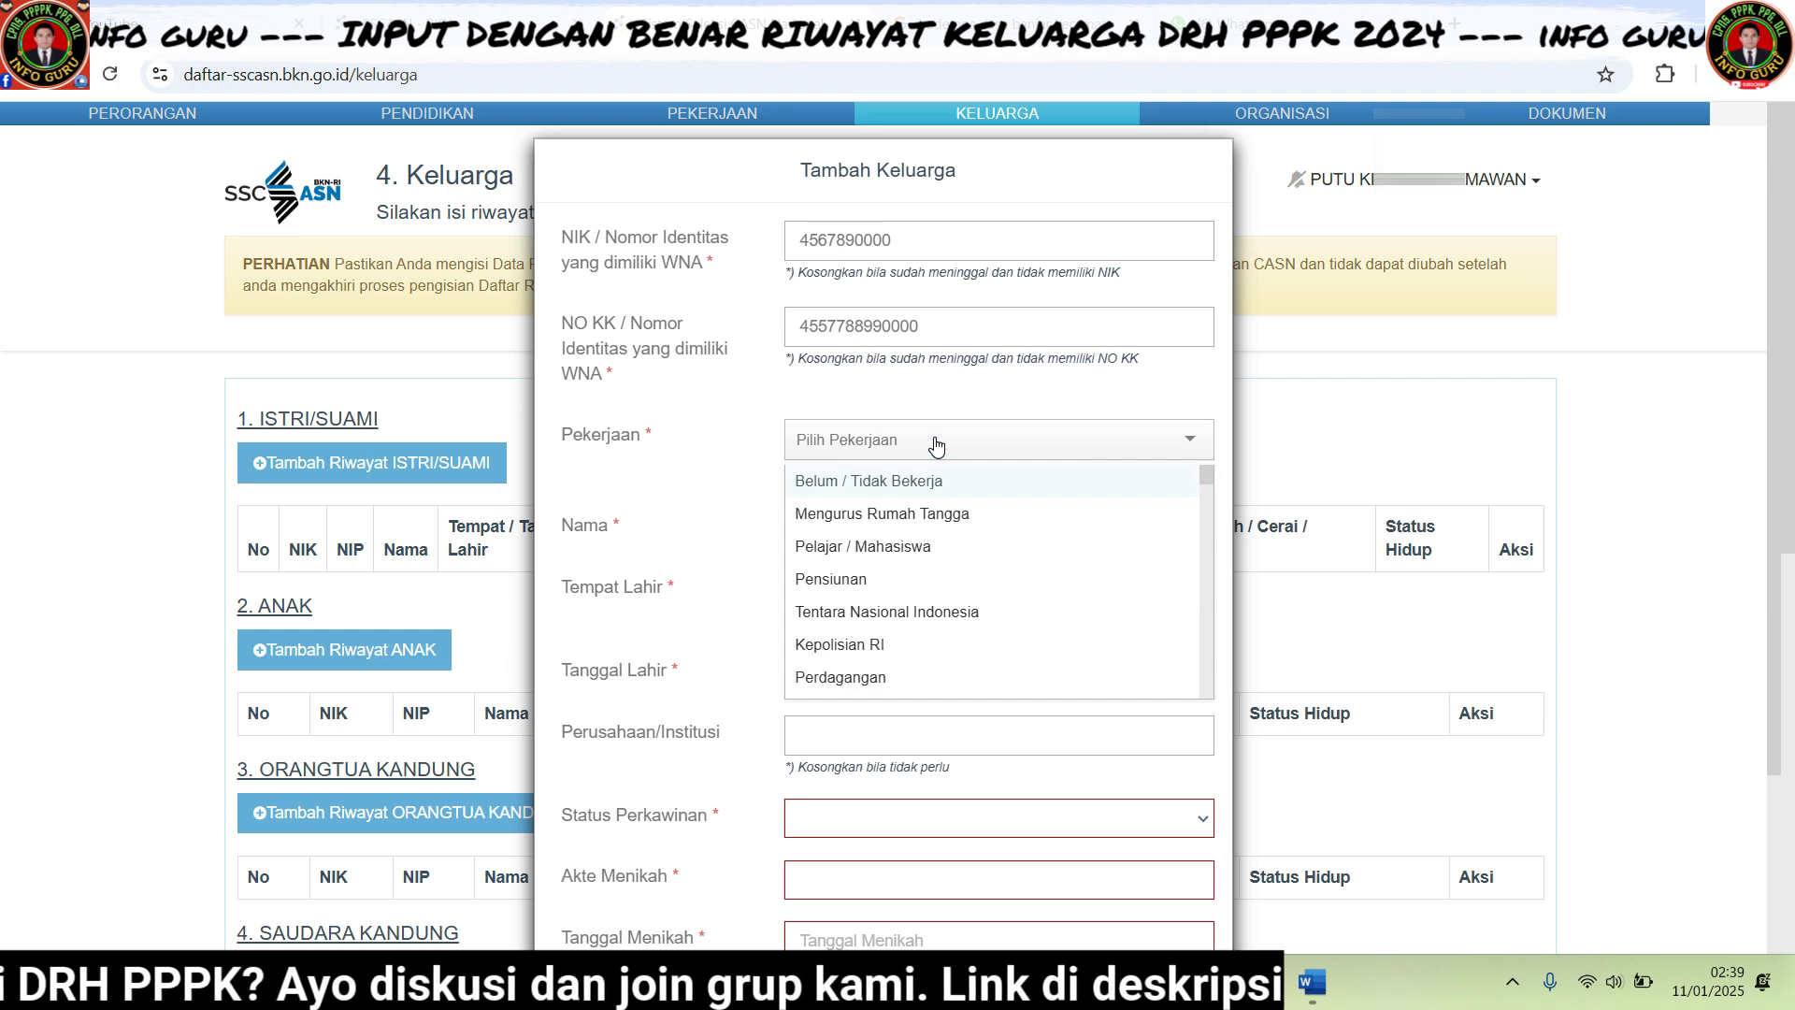
pyautogui.write('peta')
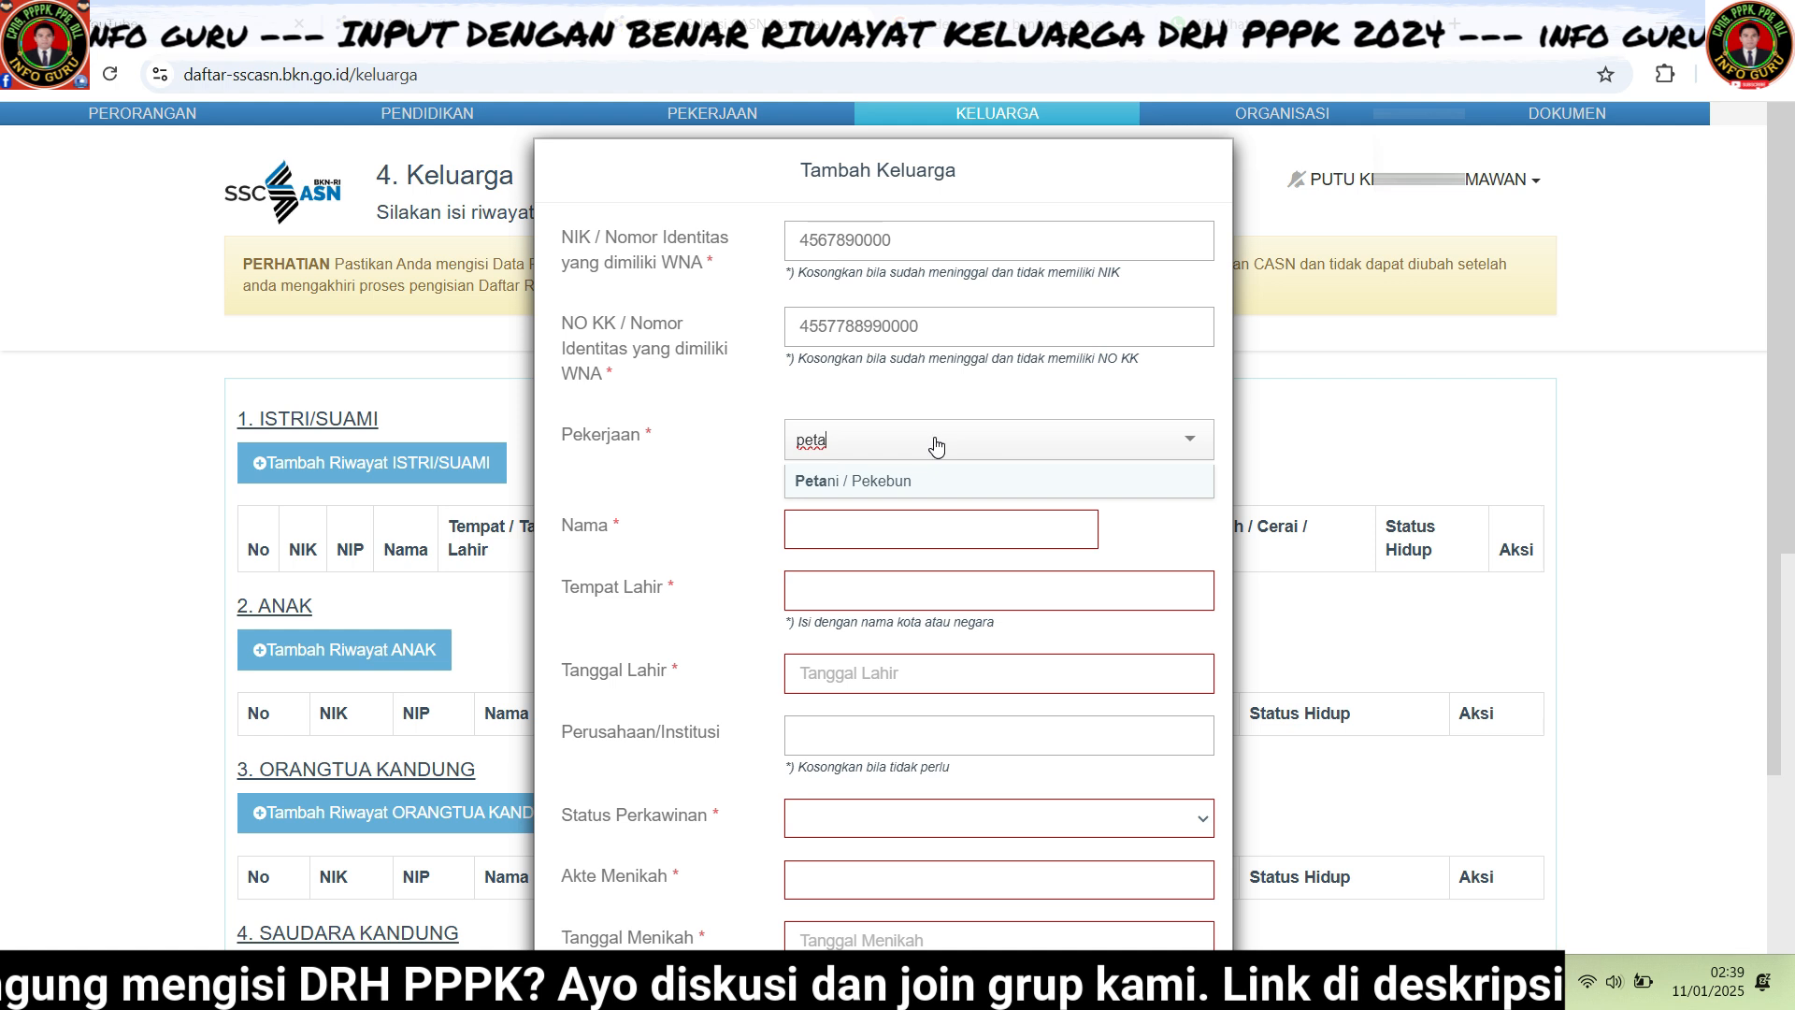
pyautogui.press('BackSpace')
pyautogui.press('BackSpace')
pyautogui.press('BackSpace')
pyautogui.press('BackSpace')
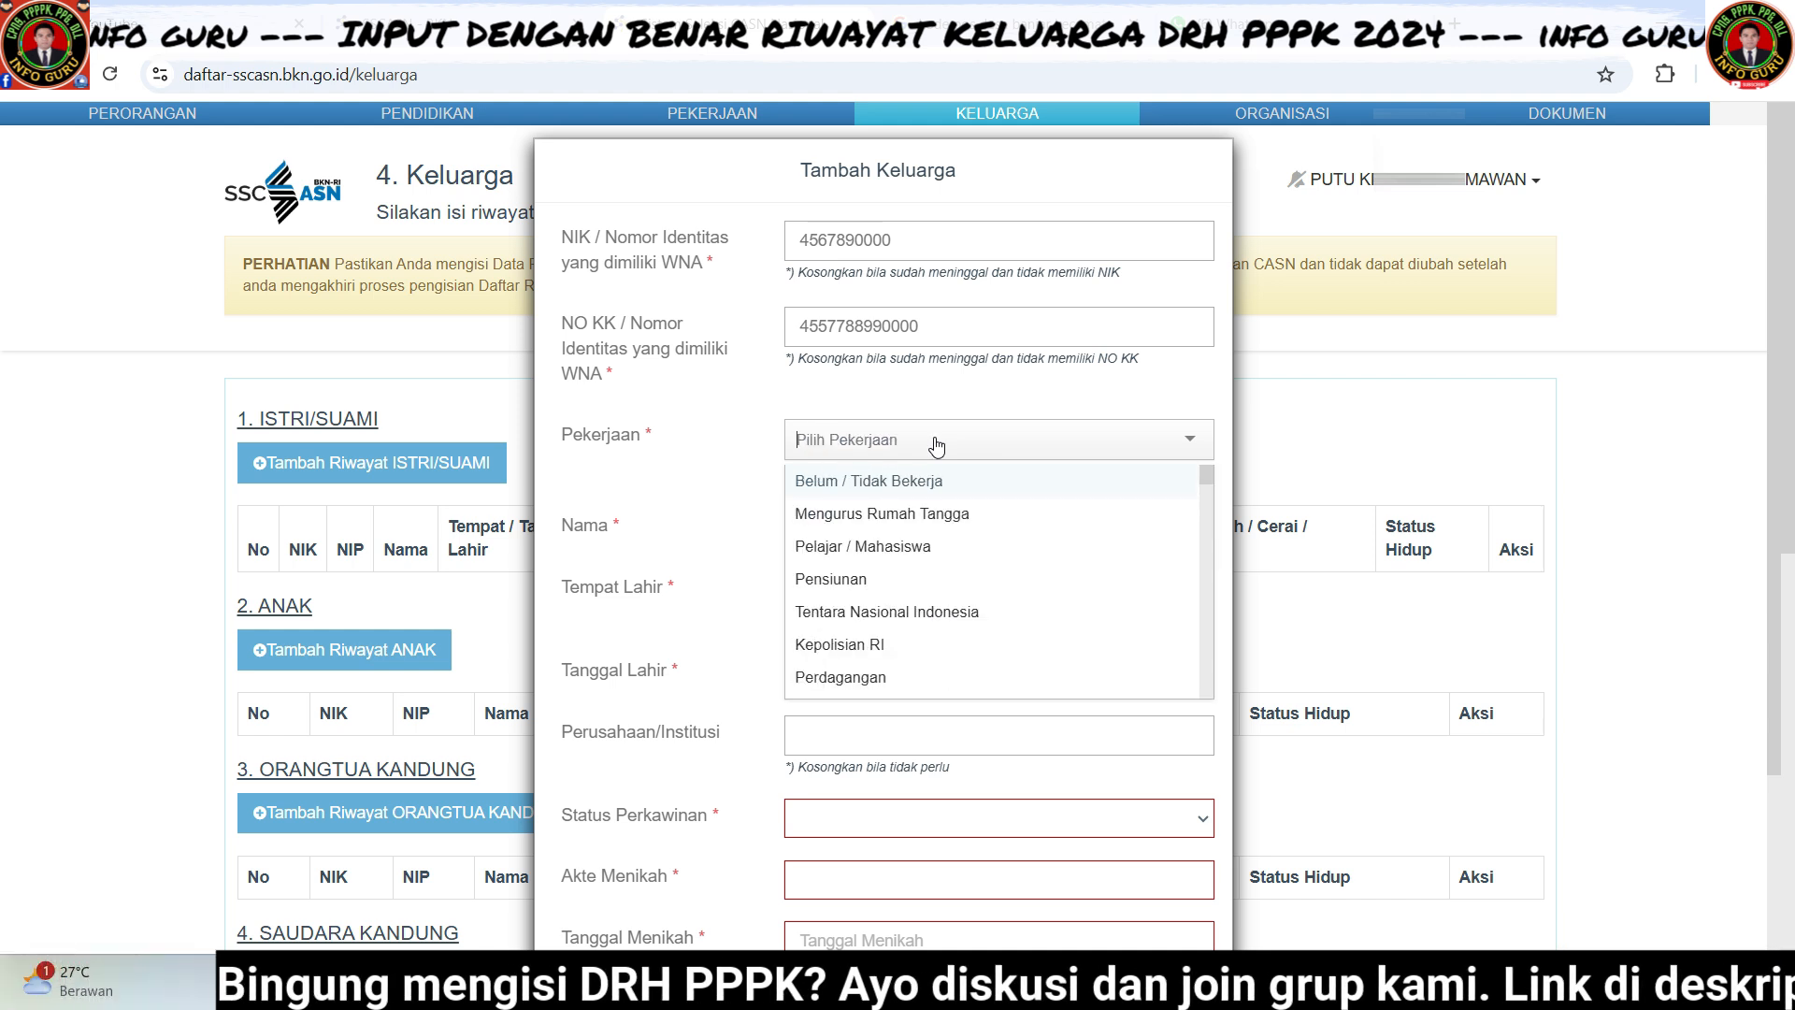
pyautogui.write('pns')
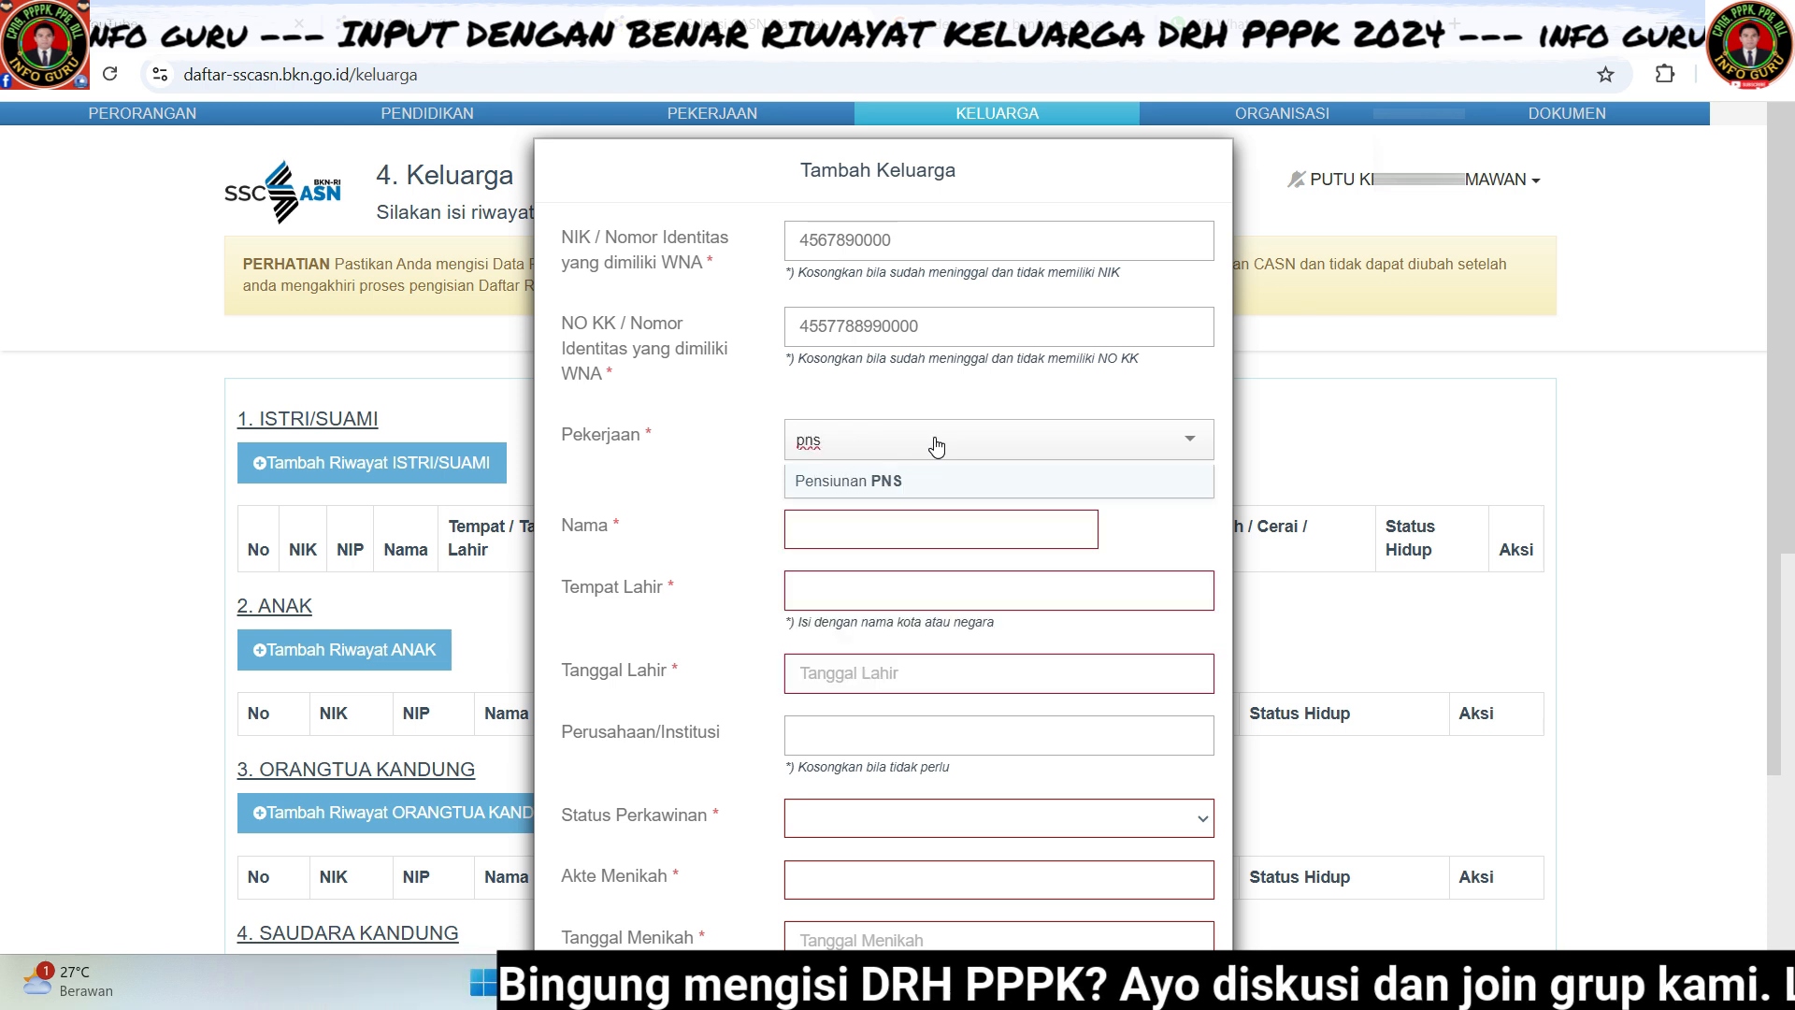
pyautogui.press('BackSpace')
pyautogui.press('BackSpace')
pyautogui.press('BackSpace')
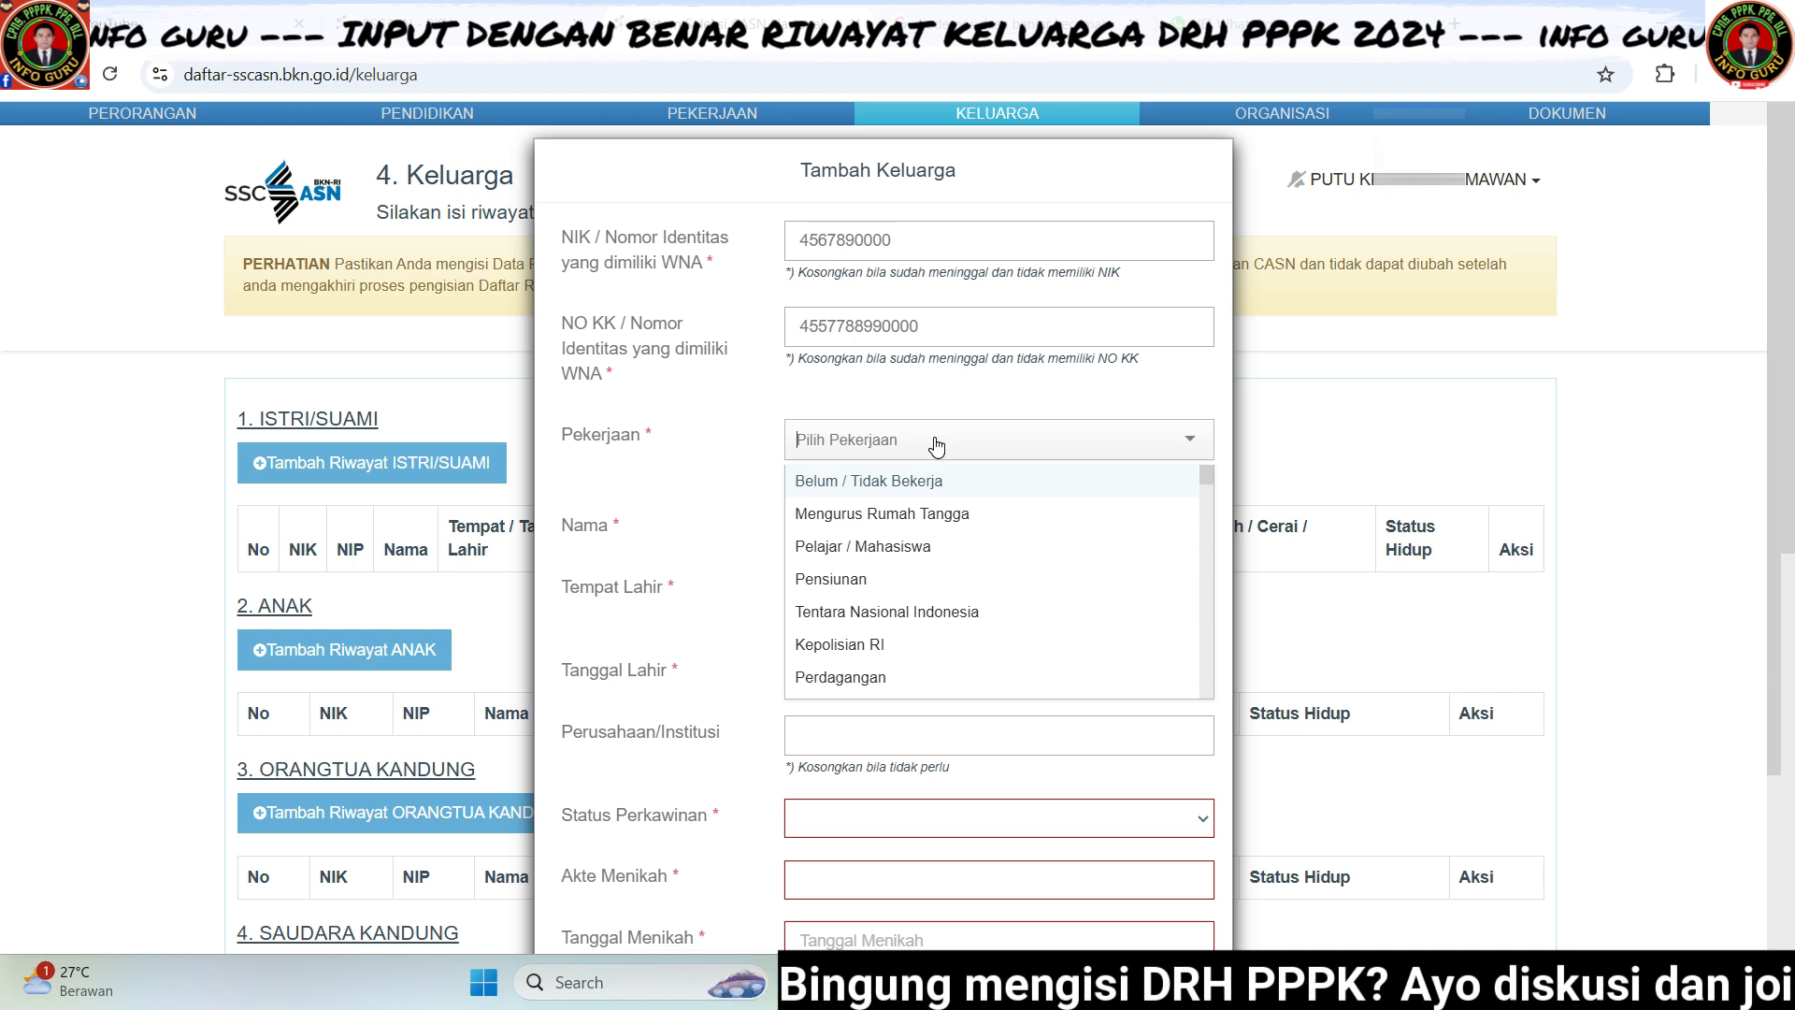
pyautogui.write('negeri')
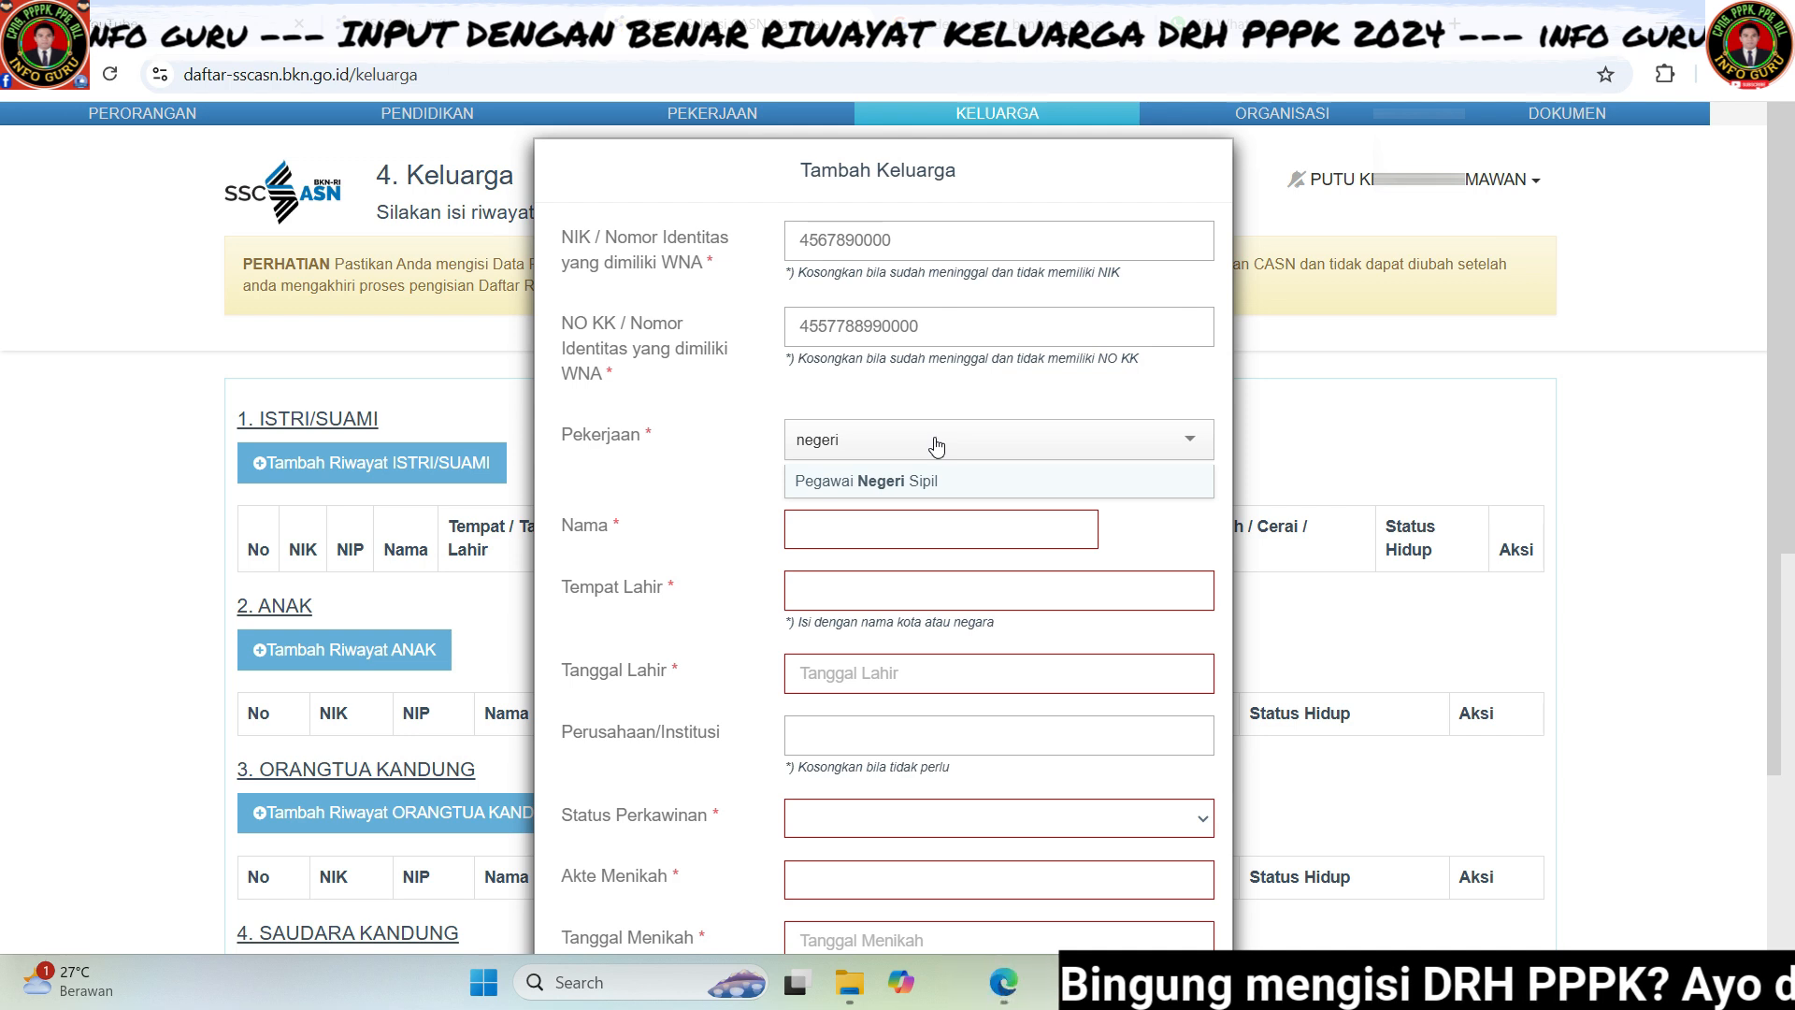
pyautogui.click(948, 476)
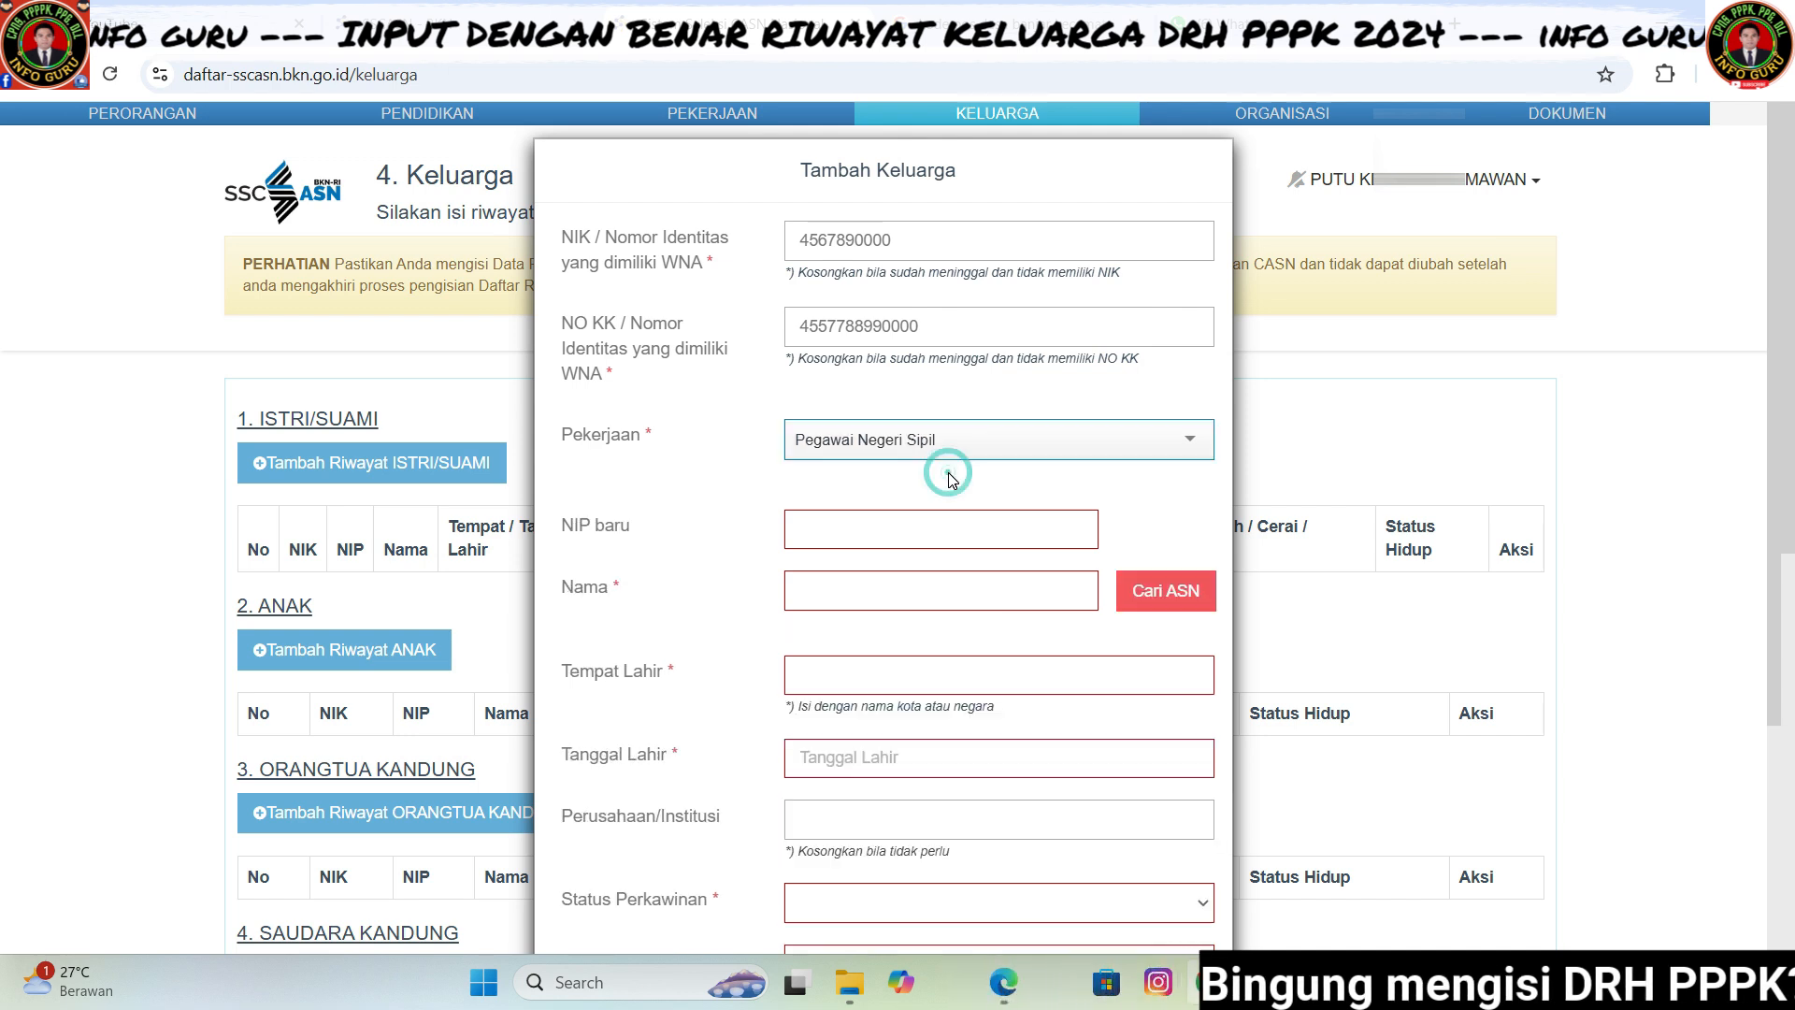
pyautogui.click(835, 528)
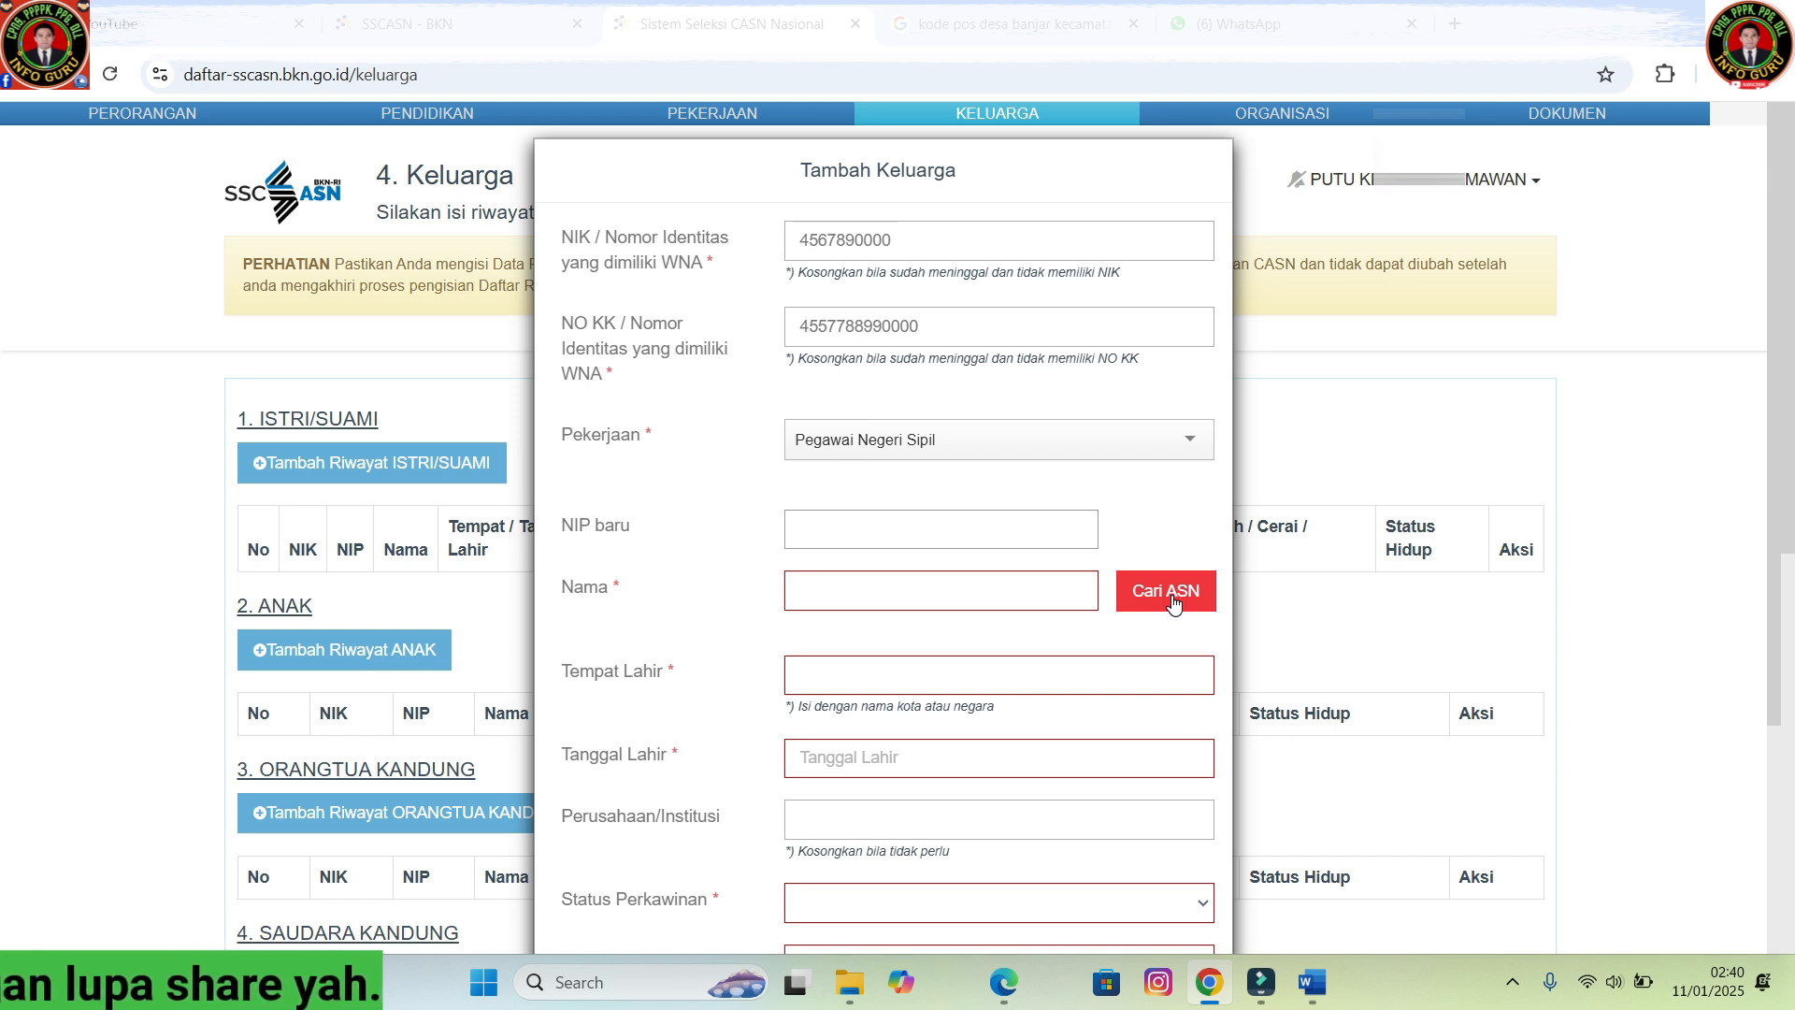
pyautogui.click(845, 528)
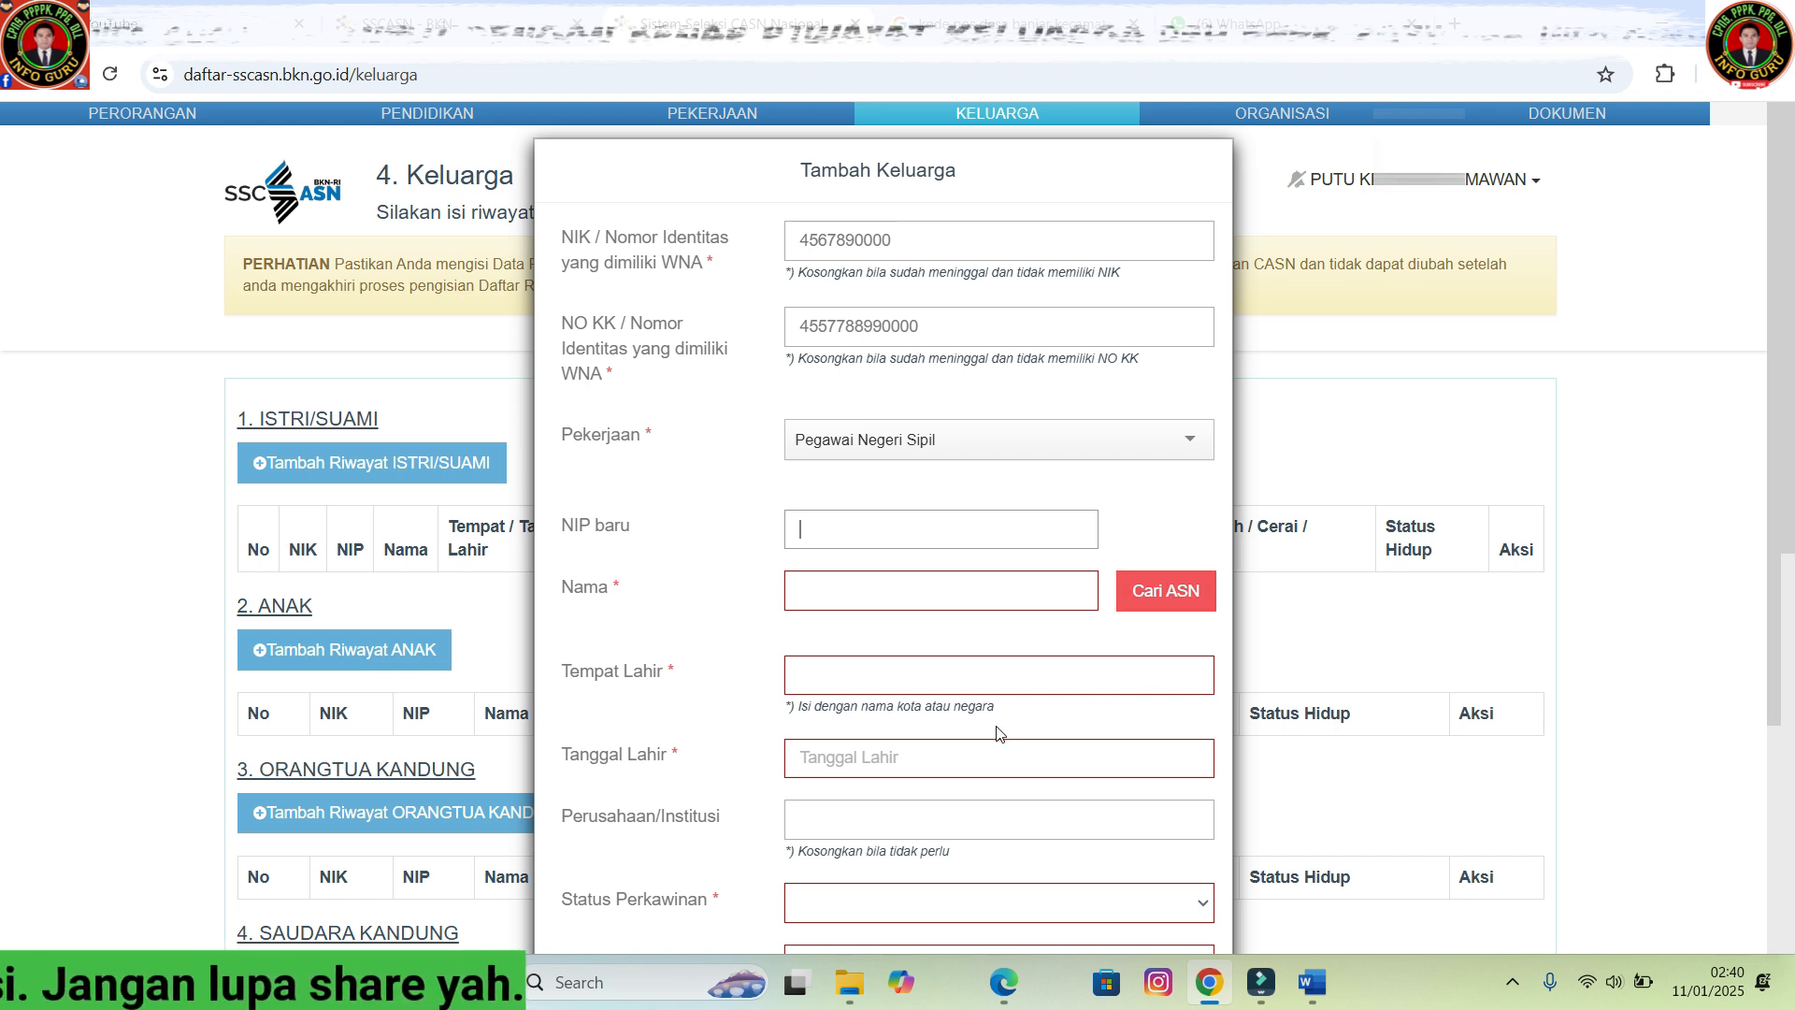
pyautogui.scroll(-3, 977, 659)
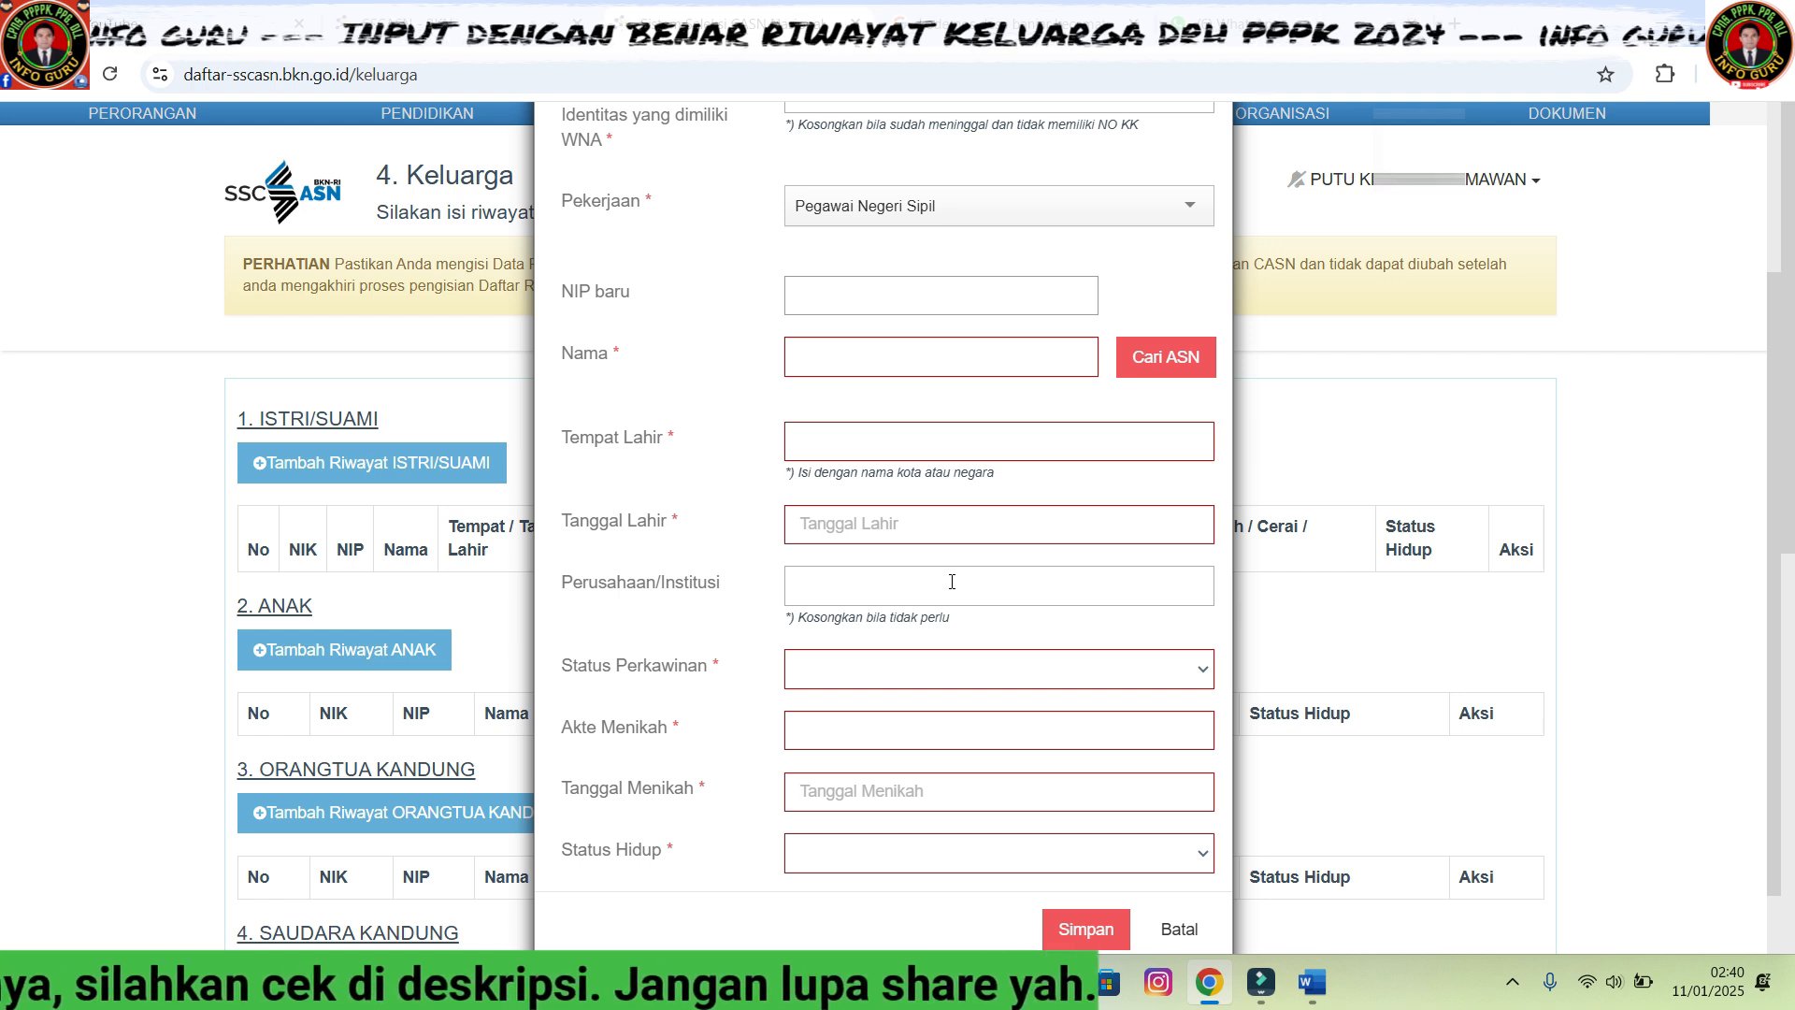
# - Change the spouse's occupation to Petani / Pekebun by searching 'petani'
pyautogui.click(1185, 208)
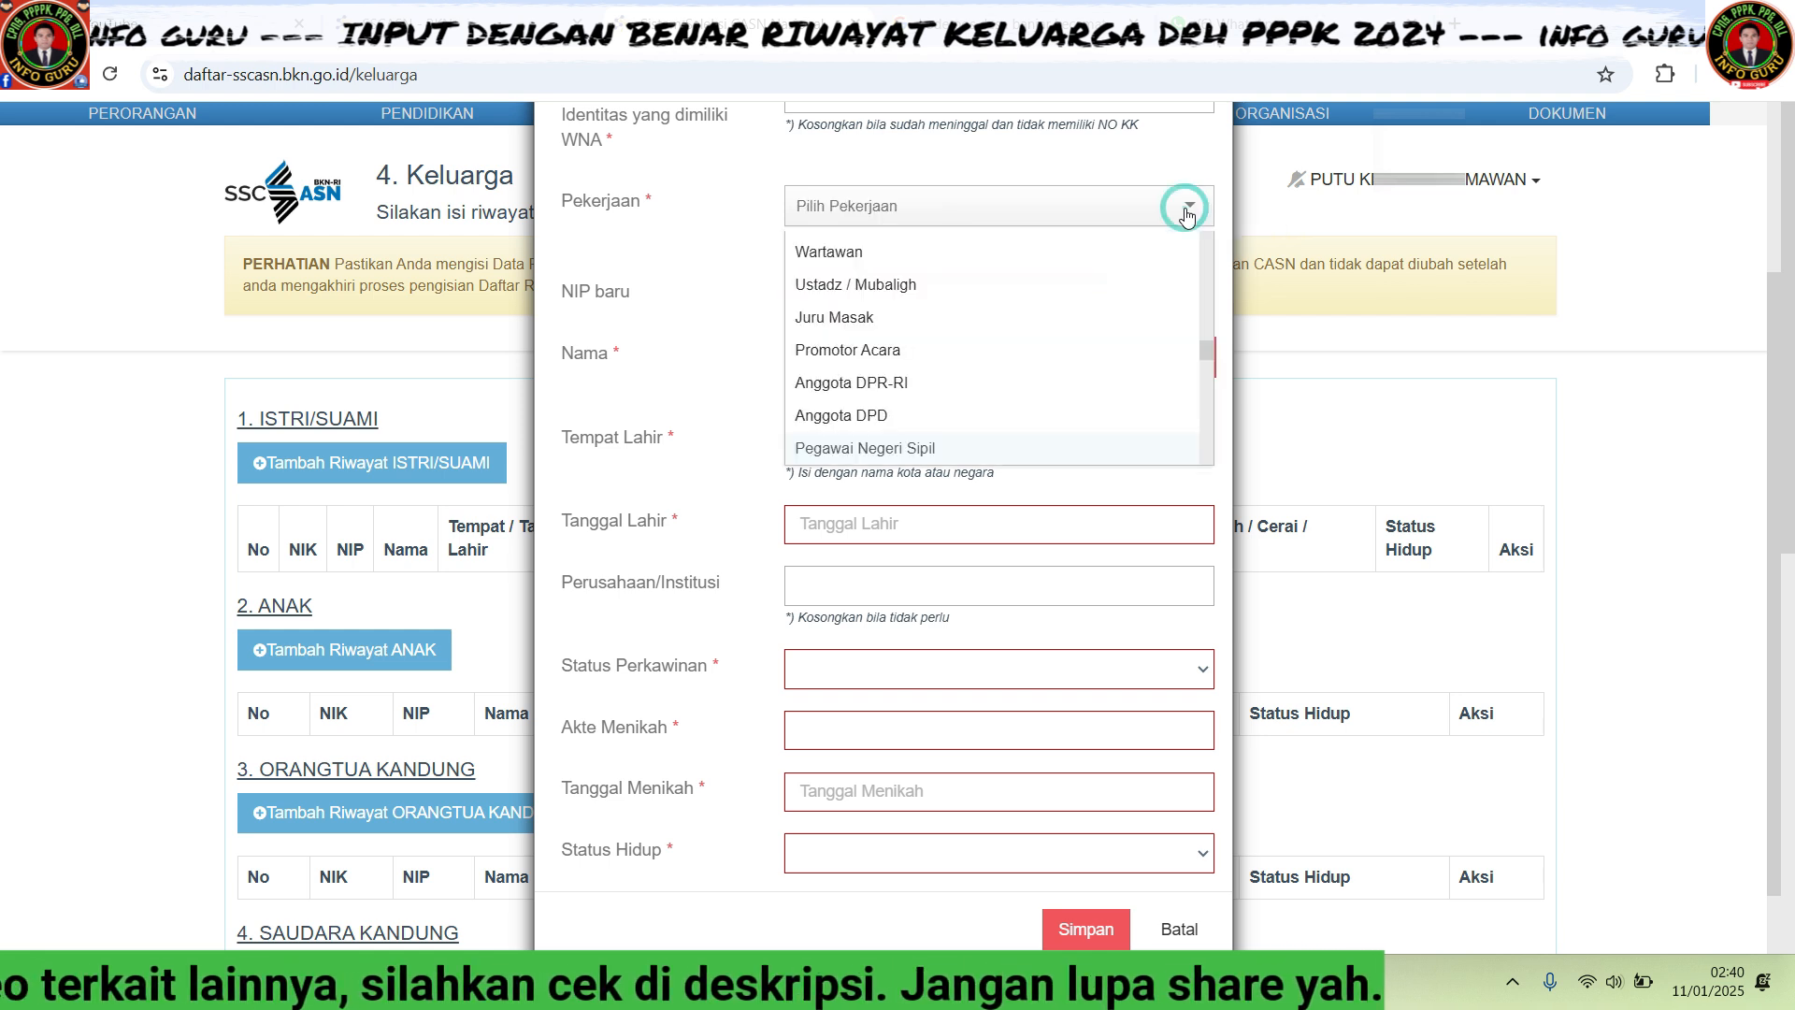
pyautogui.write('petani')
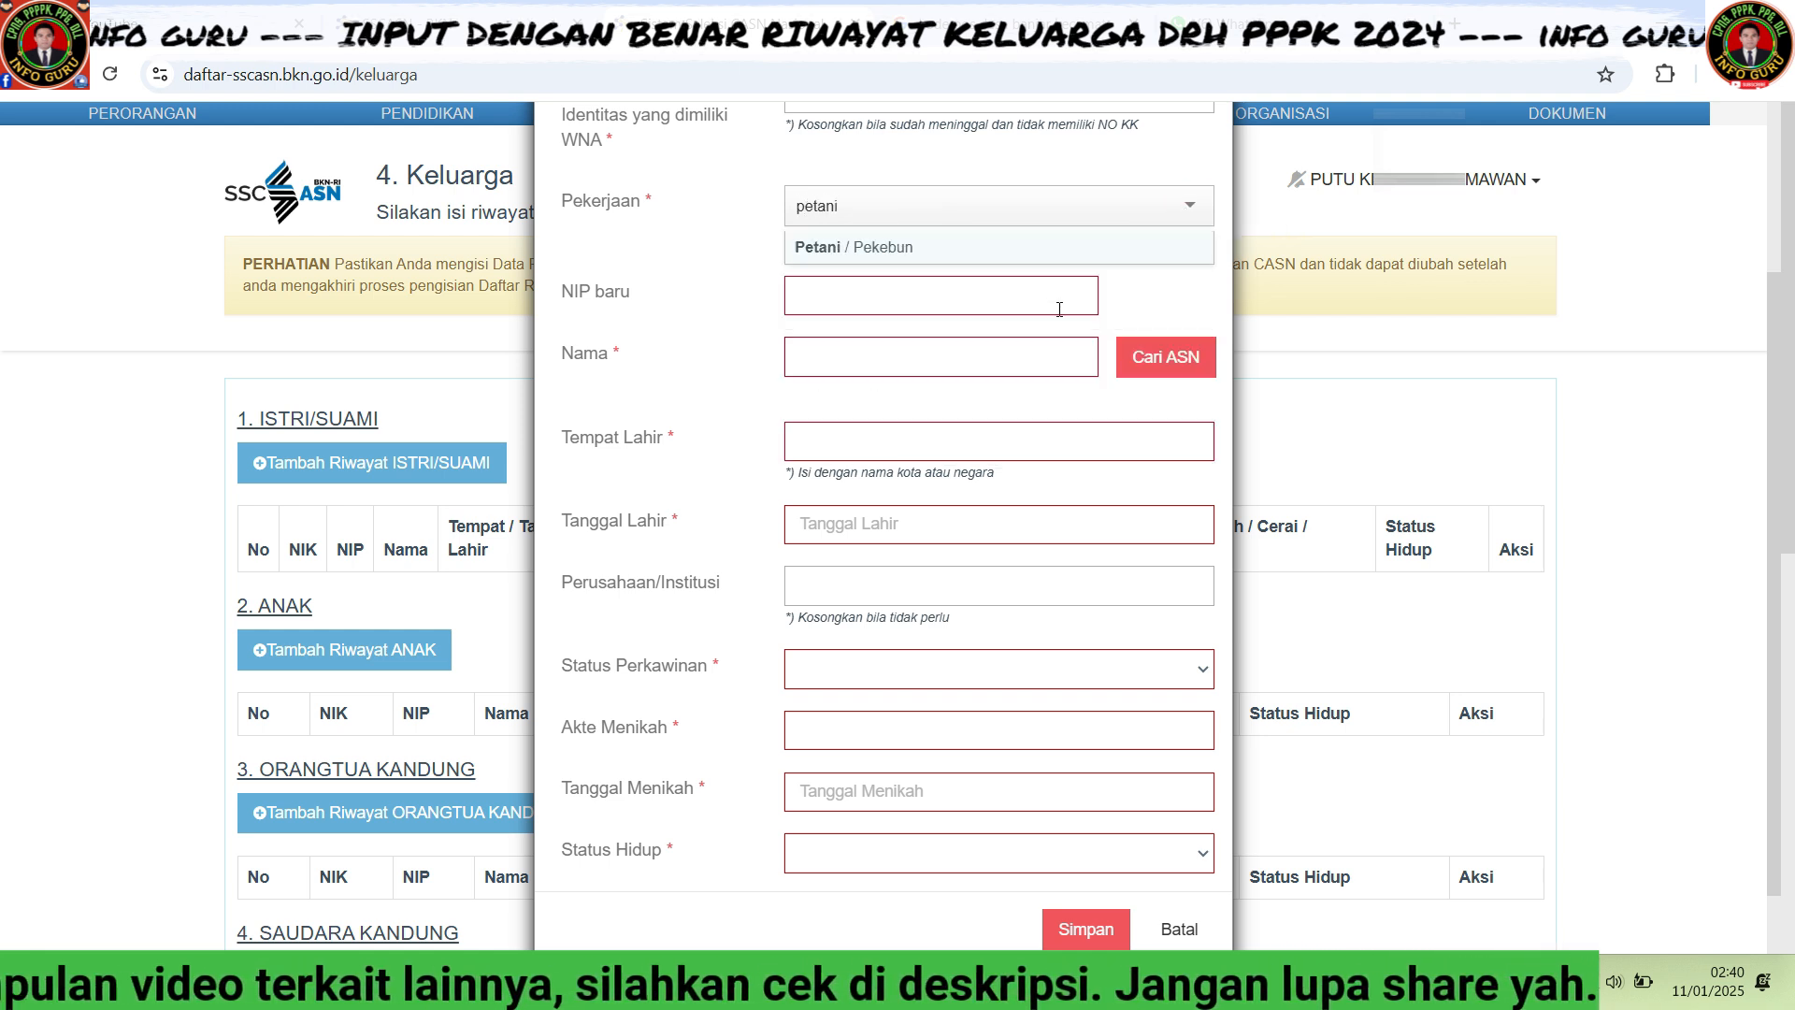
pyautogui.press('Return')
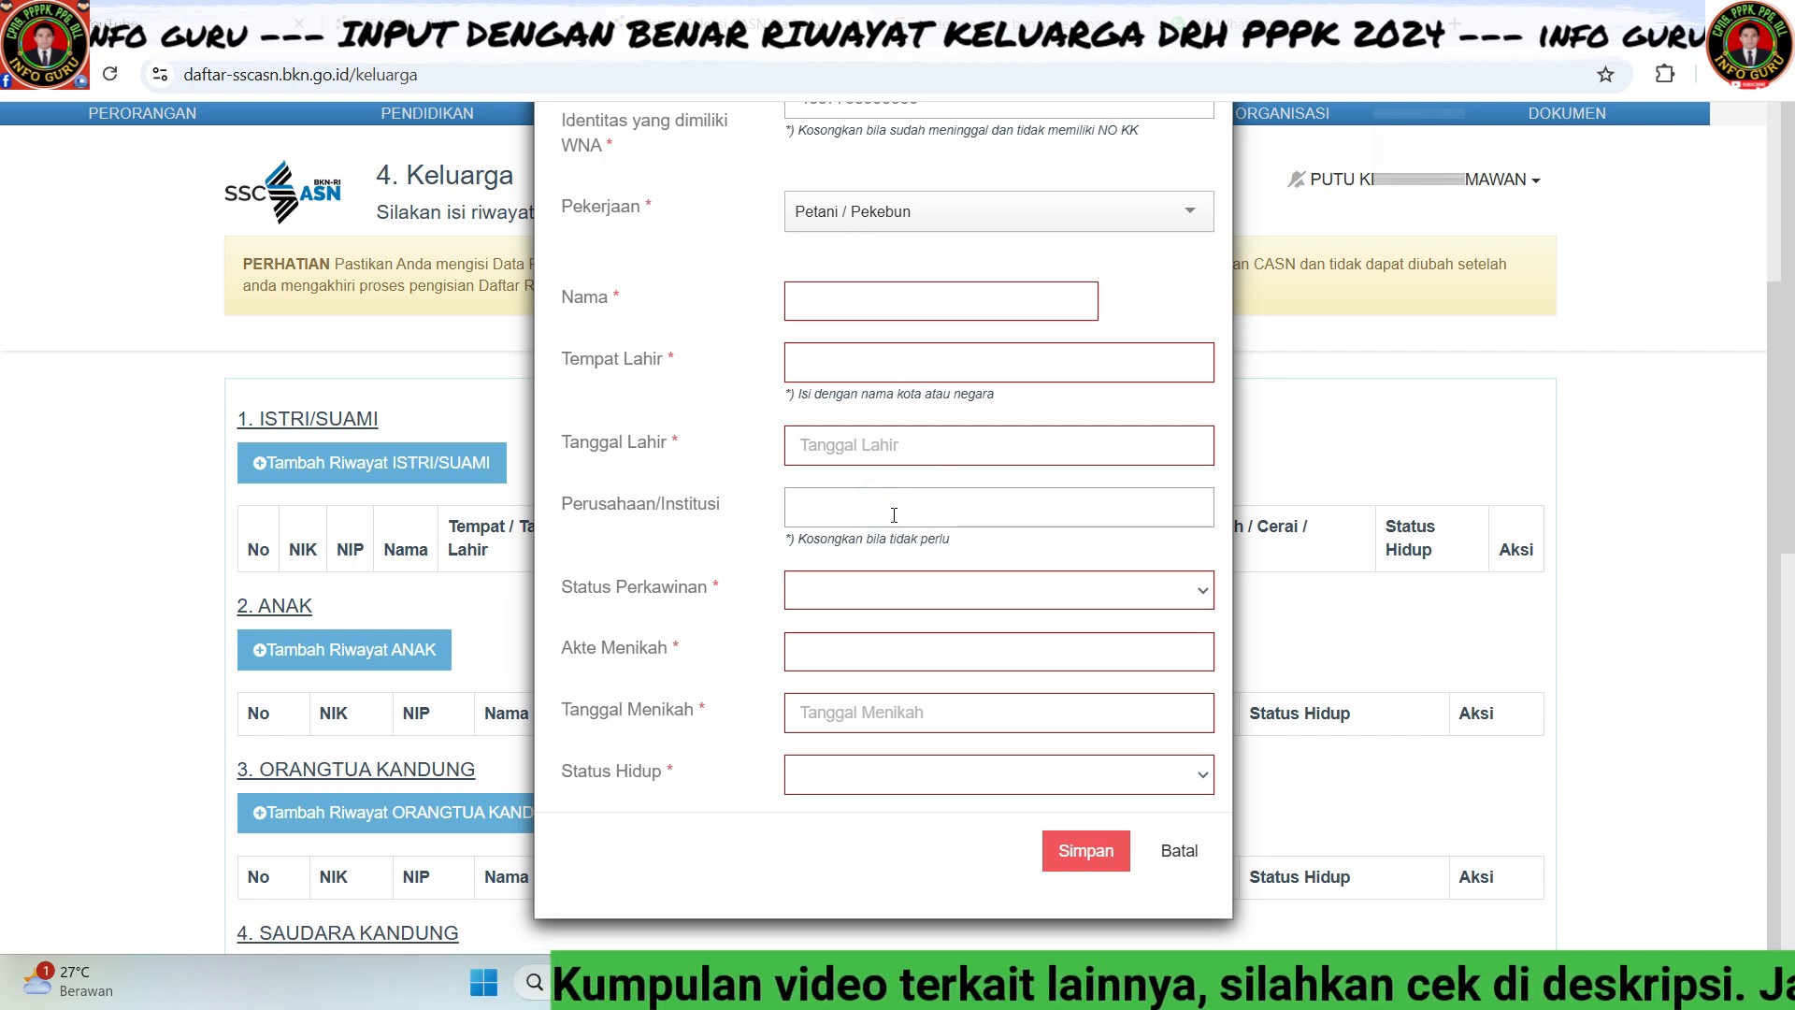
# - Set marital status to Menikah and life status to Meninggal Dunia
pyautogui.click(1187, 603)
pyautogui.click(994, 653)
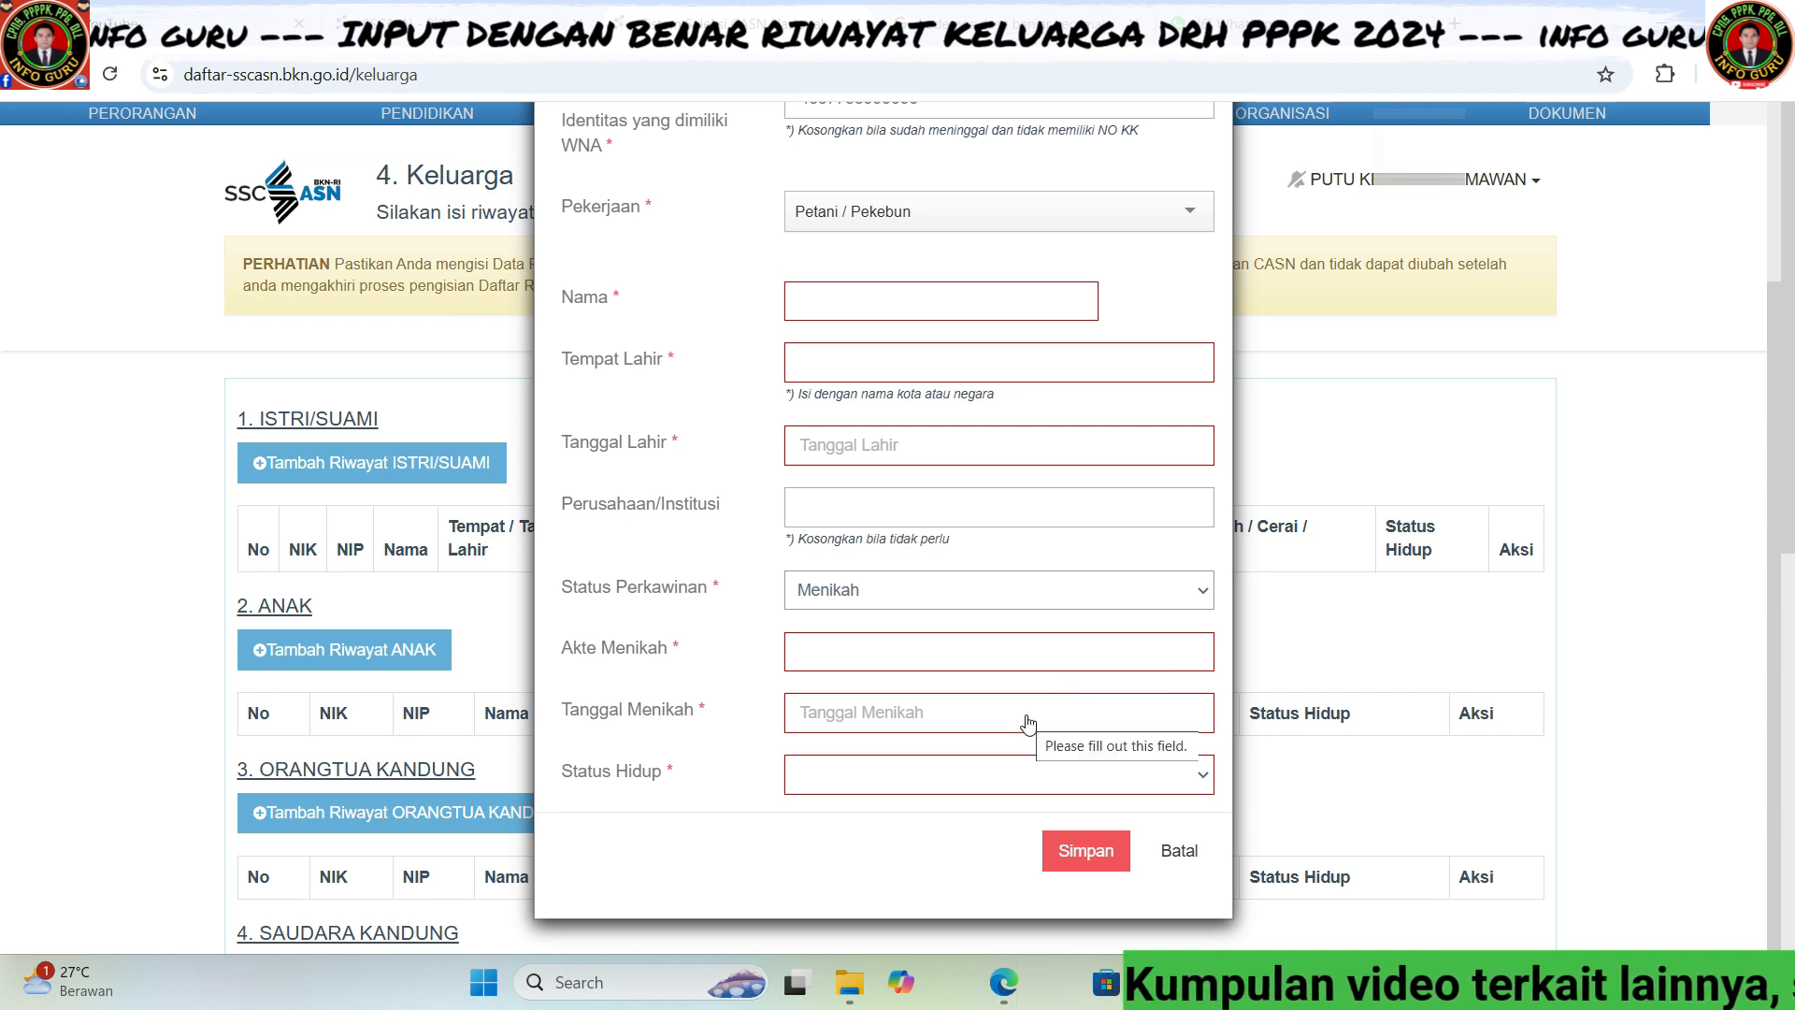
pyautogui.click(1178, 779)
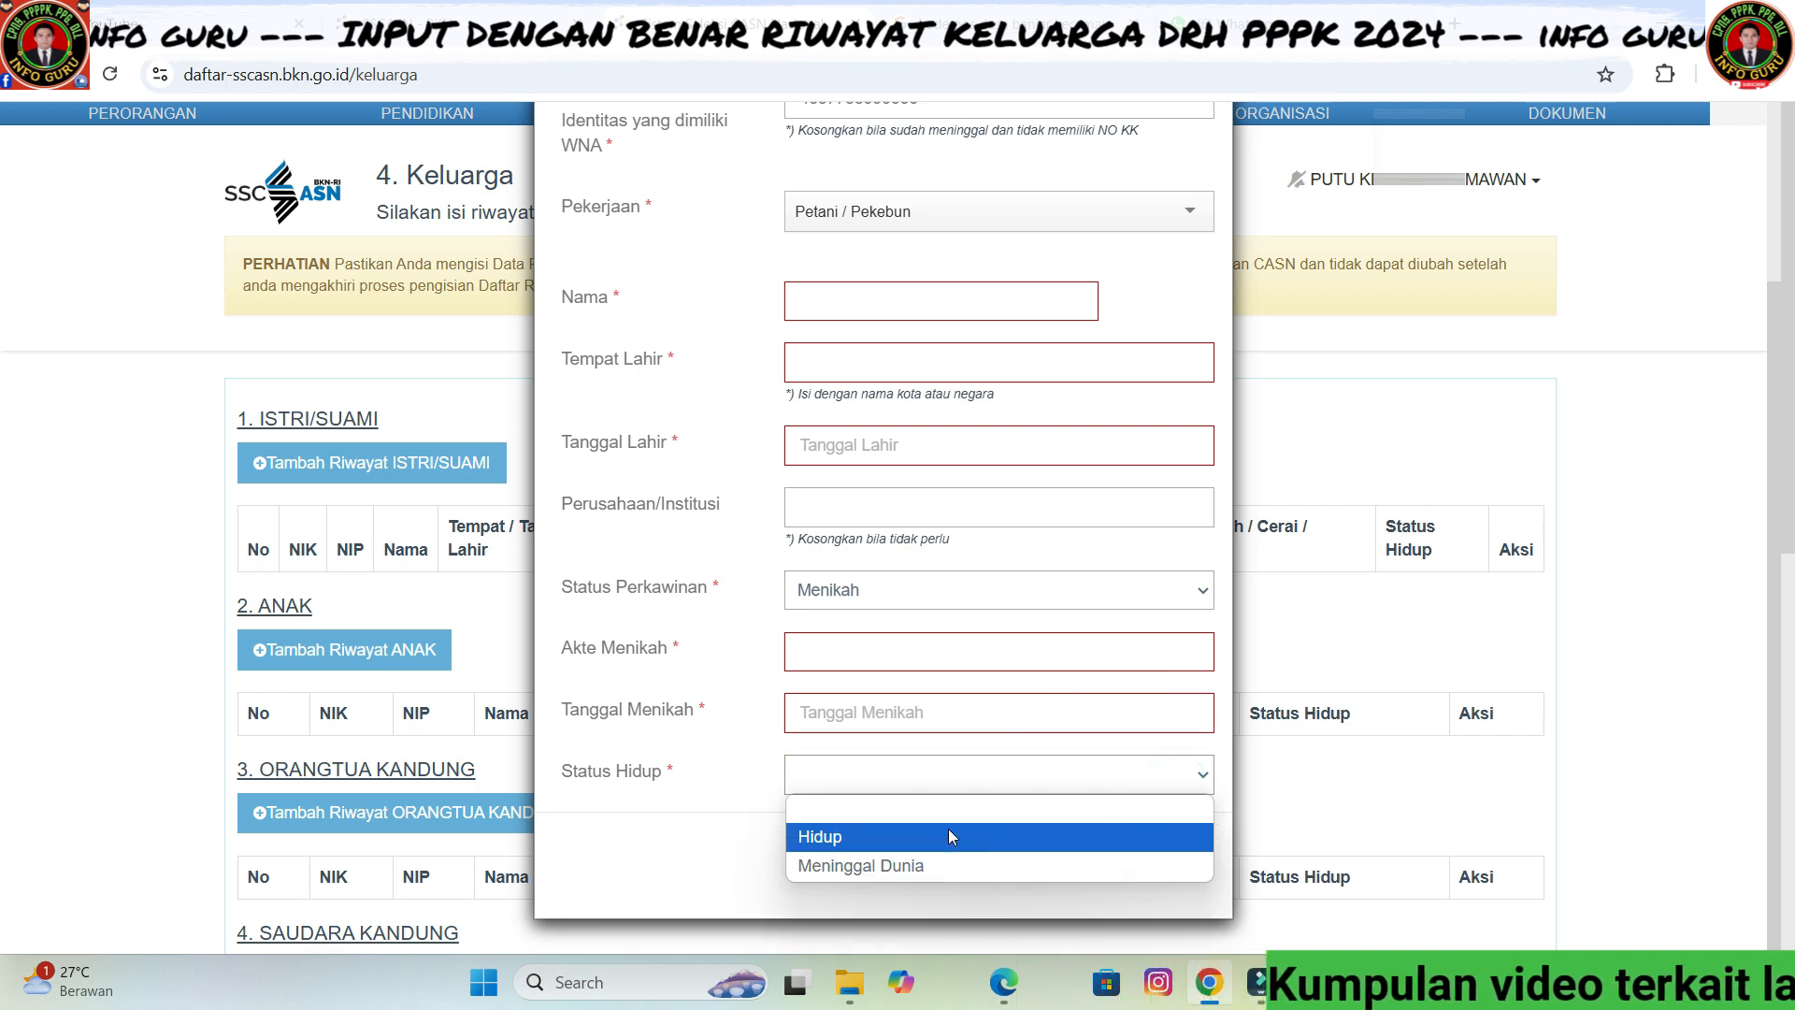
pyautogui.click(893, 844)
pyautogui.click(1163, 779)
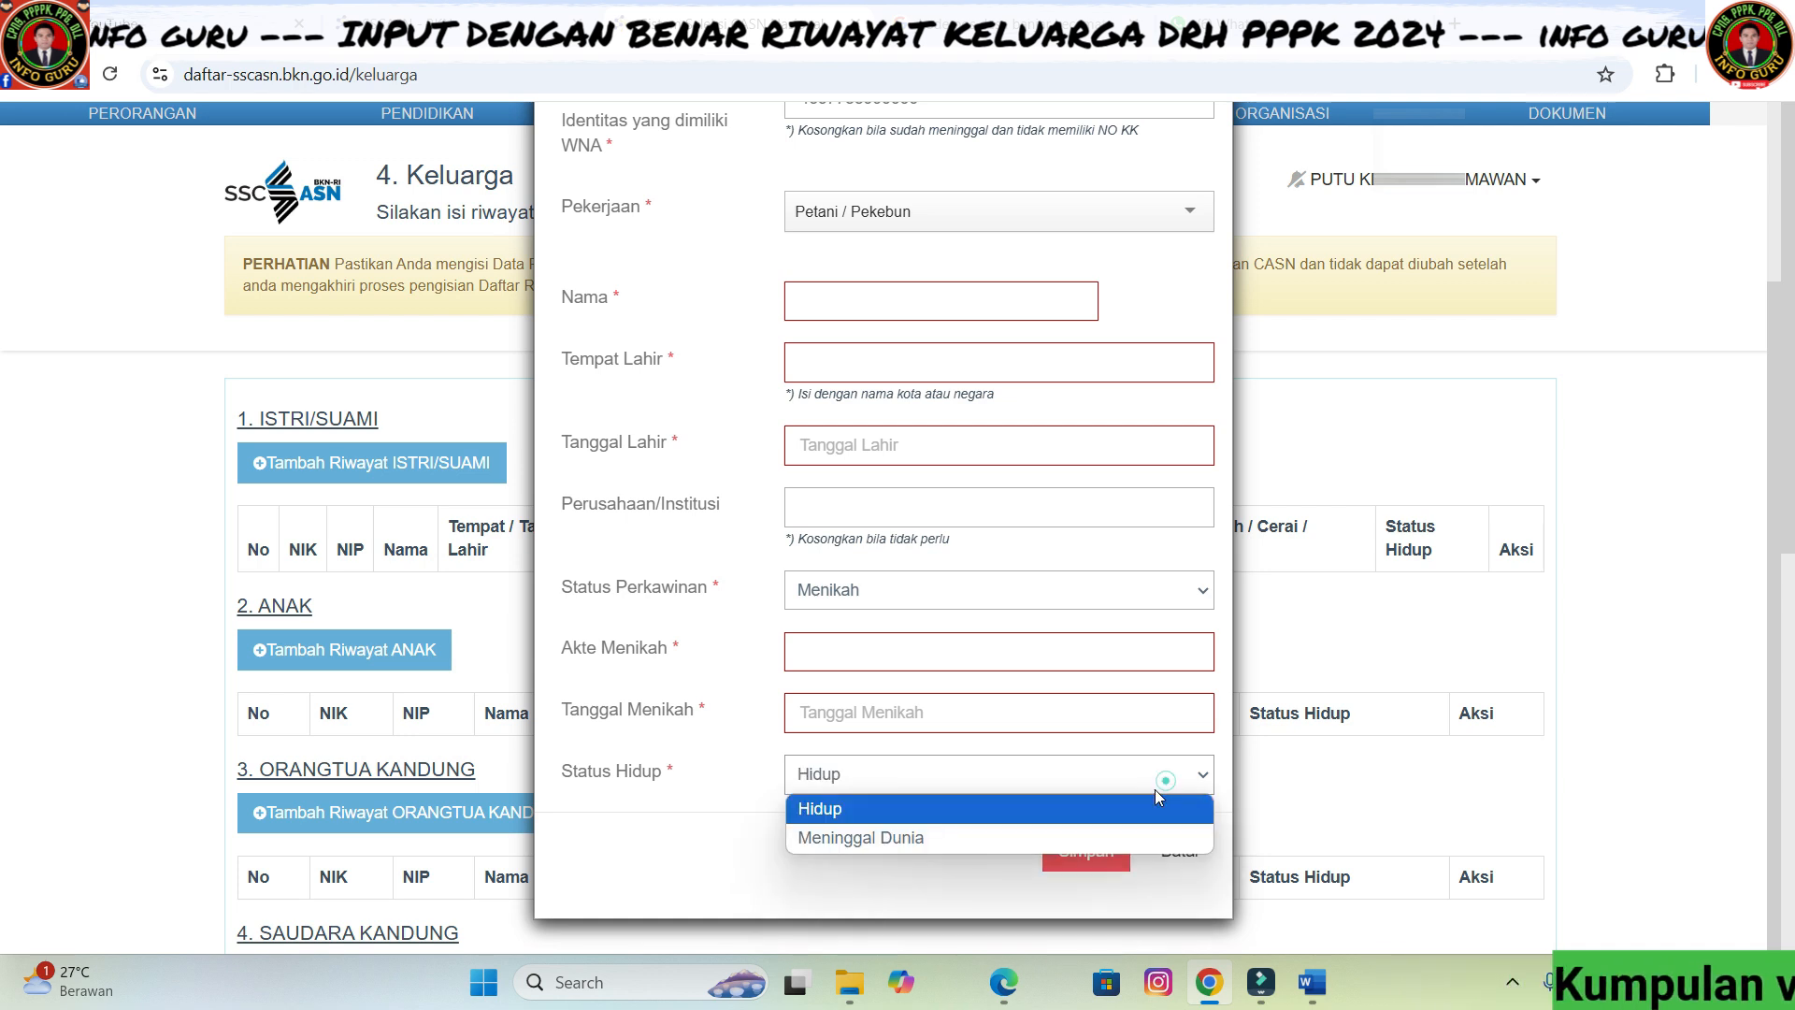
pyautogui.click(918, 839)
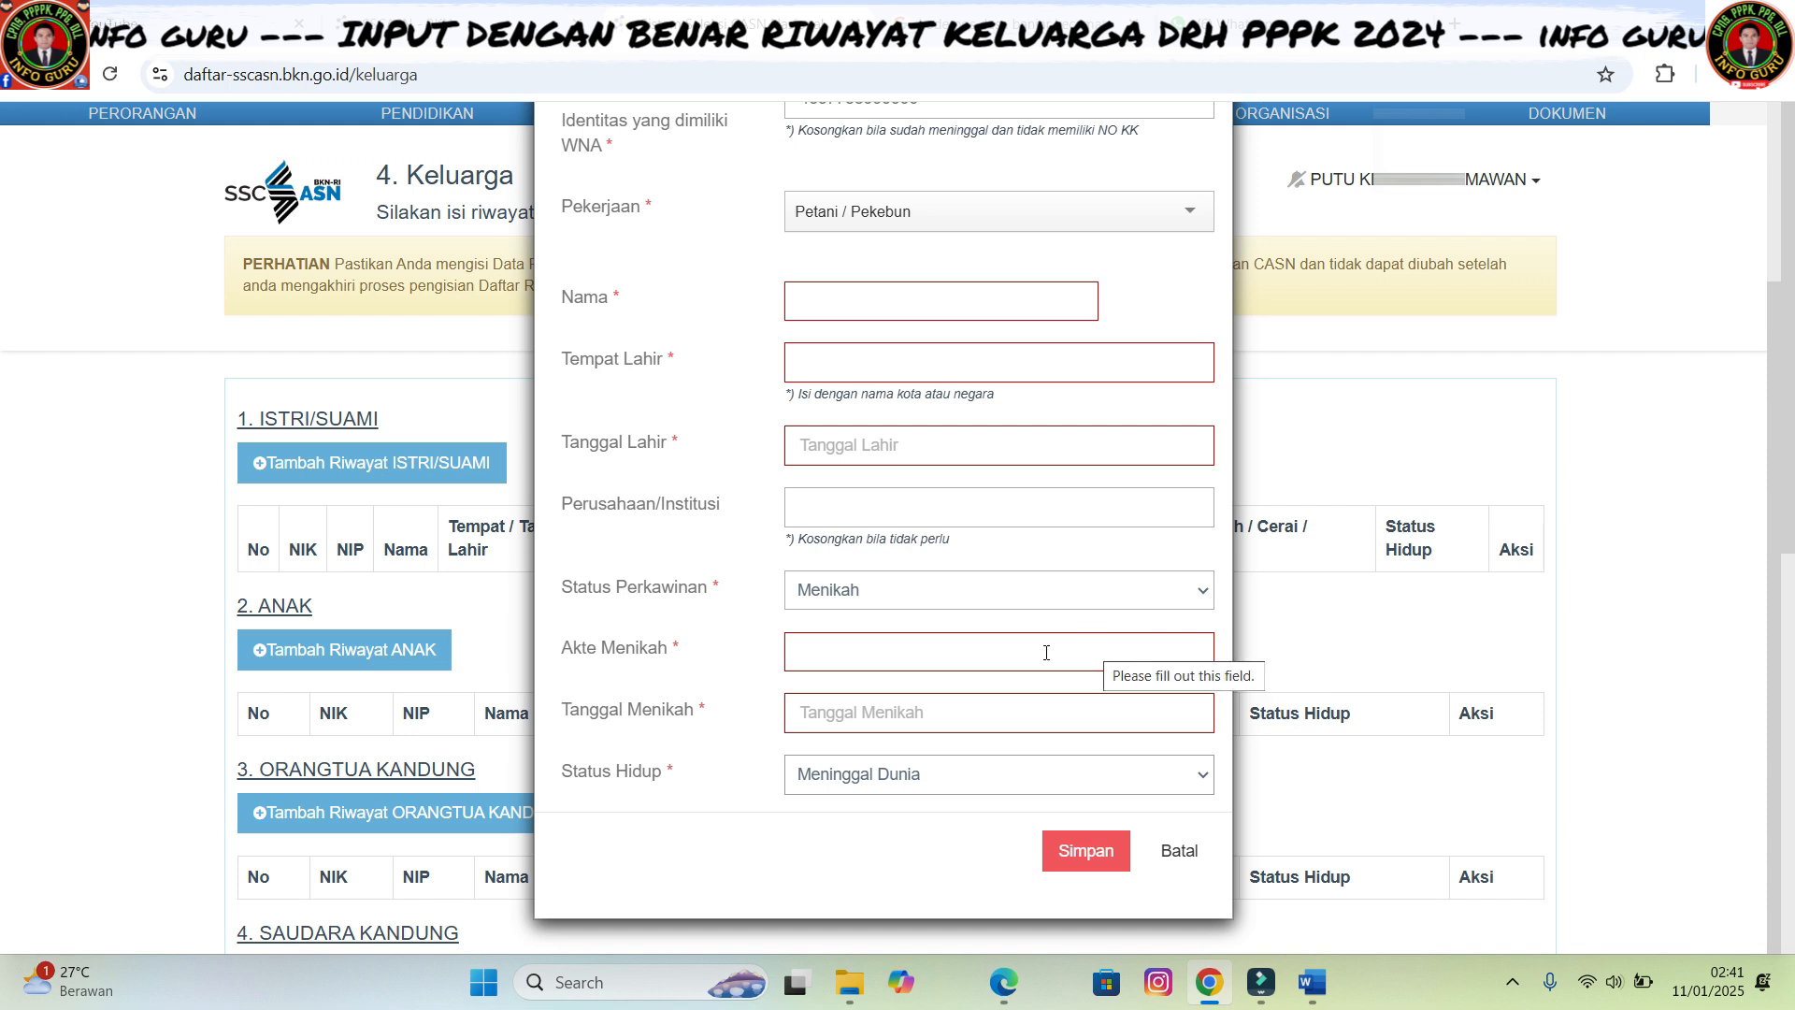
pyautogui.scroll(3, 1003, 646)
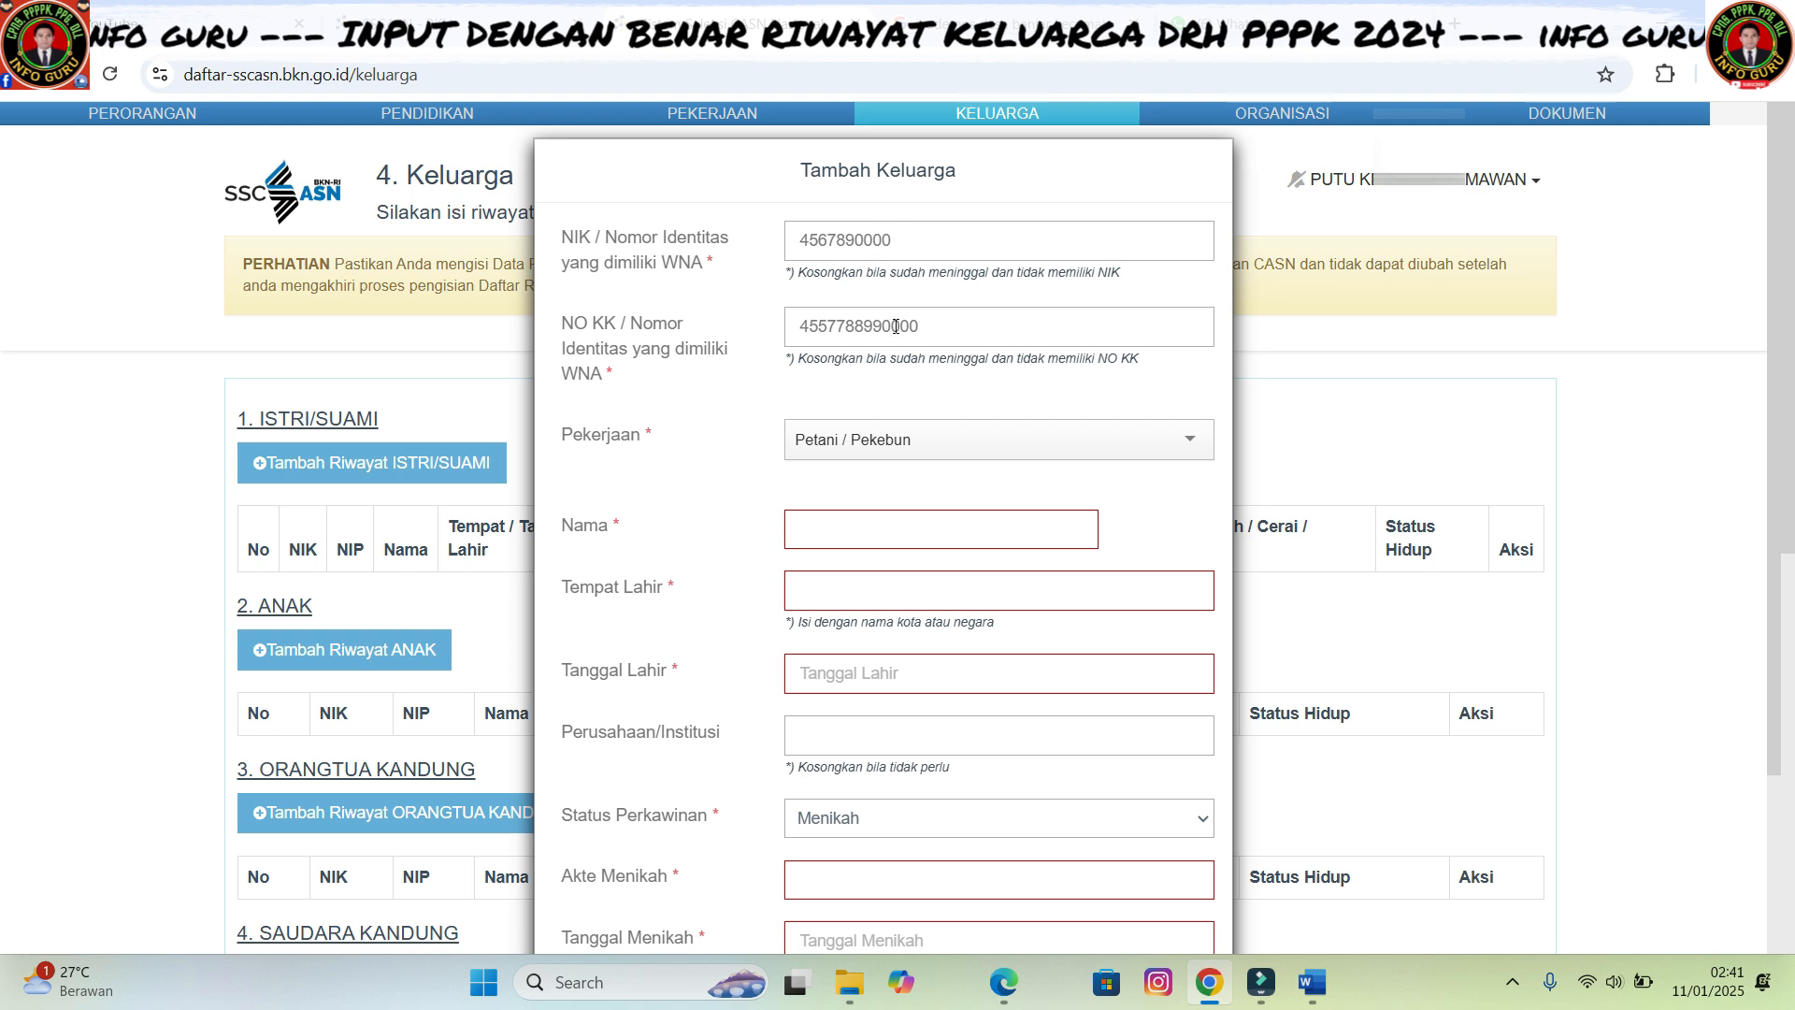
pyautogui.scroll(-3, 952, 519)
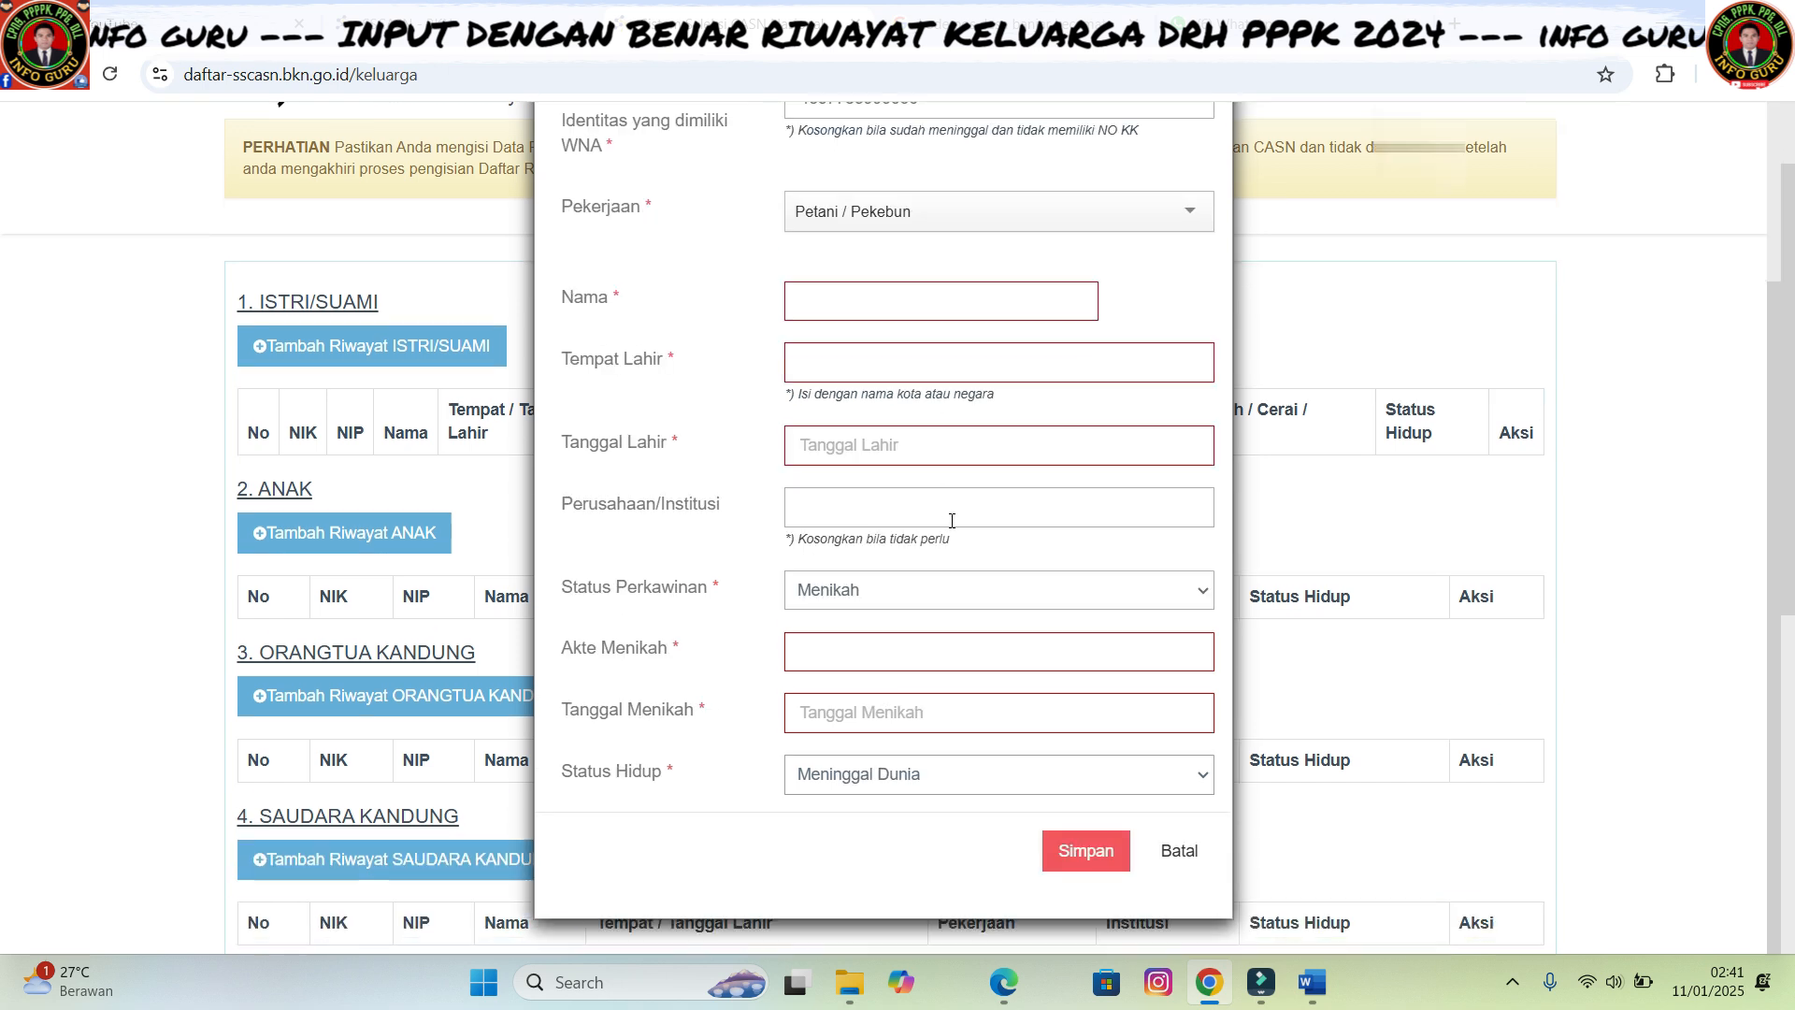
pyautogui.scroll(2, 952, 521)
pyautogui.scroll(-2, 926, 561)
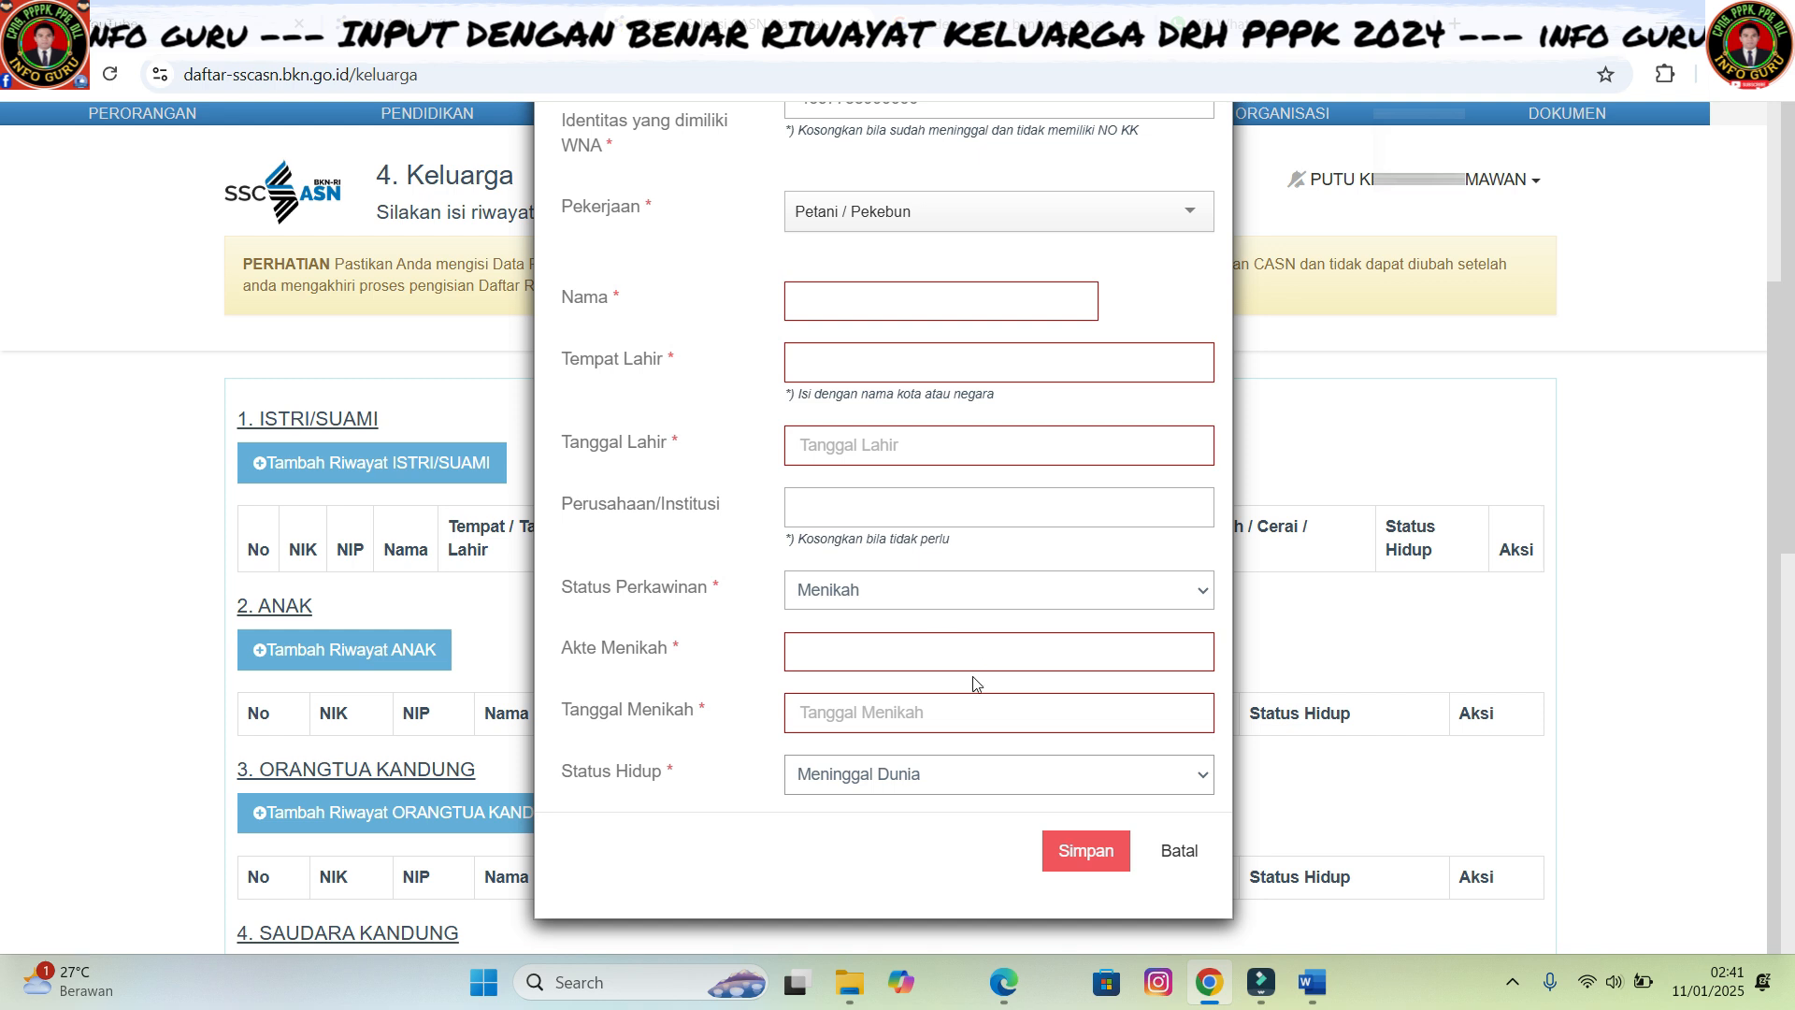
# - Switch marital status to Janda / Duda, keep Meninggal Dunia, then cancel the form unsaved
pyautogui.click(1200, 593)
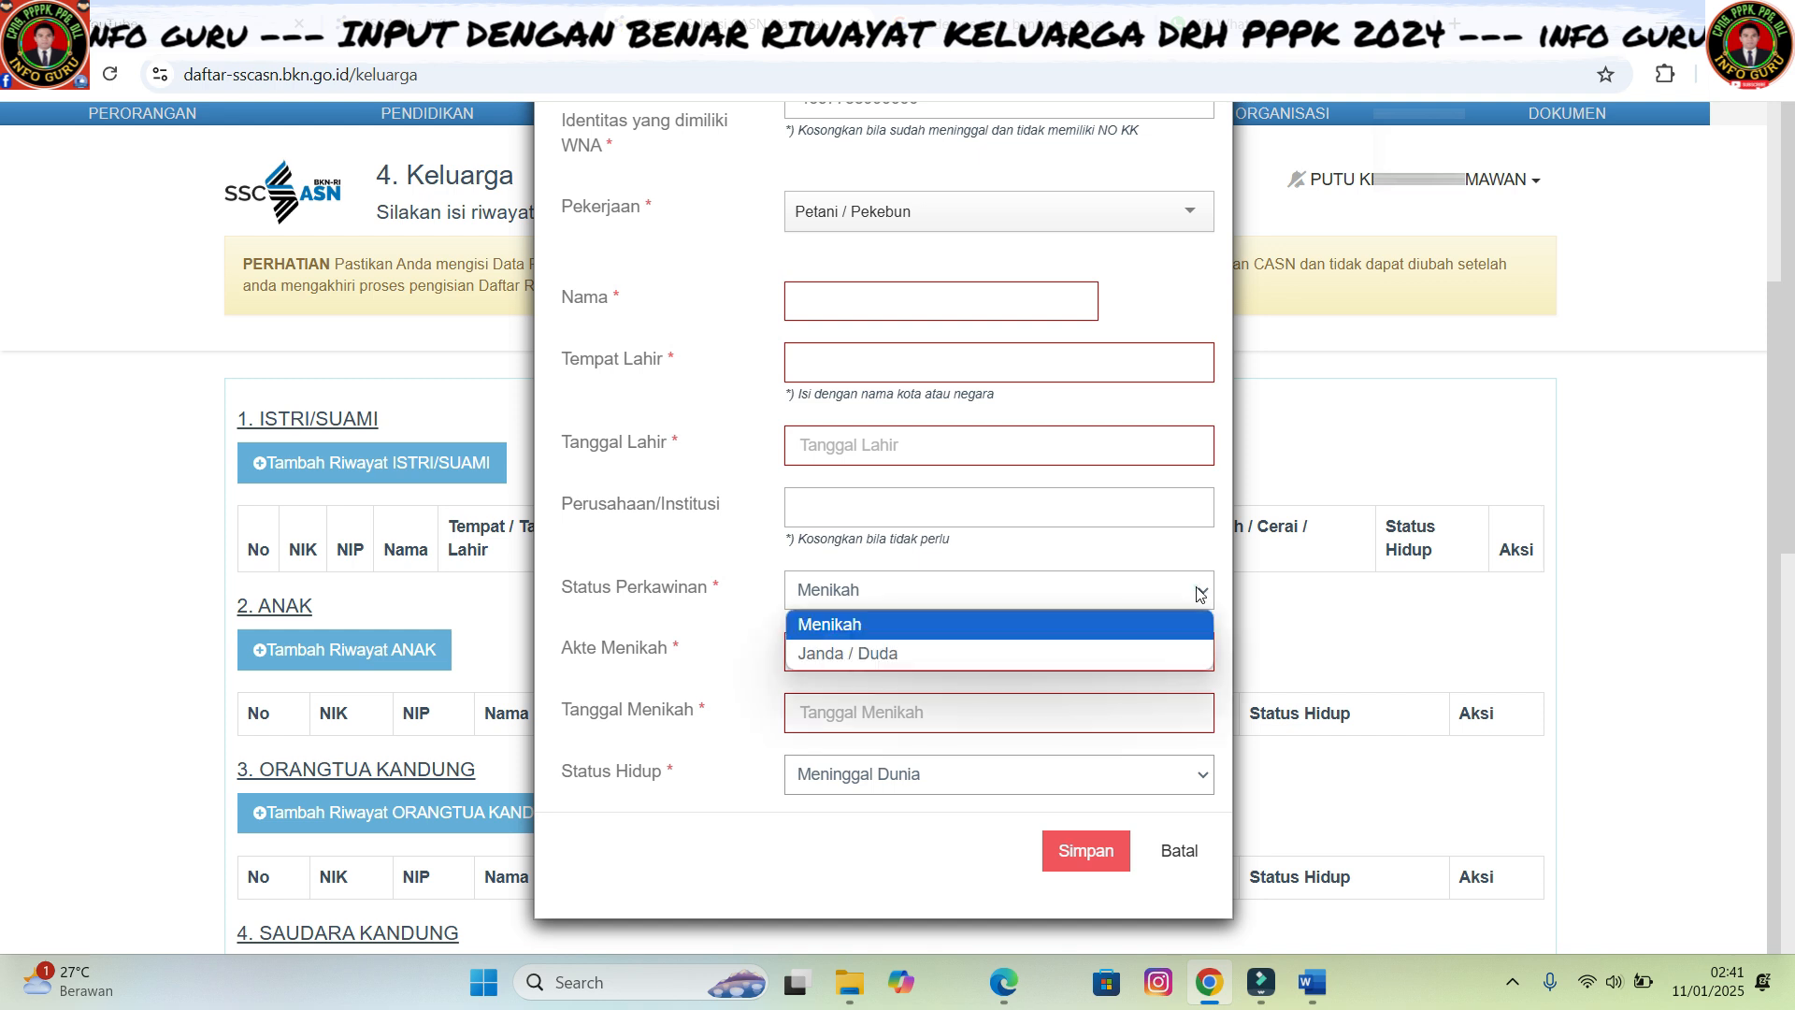
pyautogui.click(978, 659)
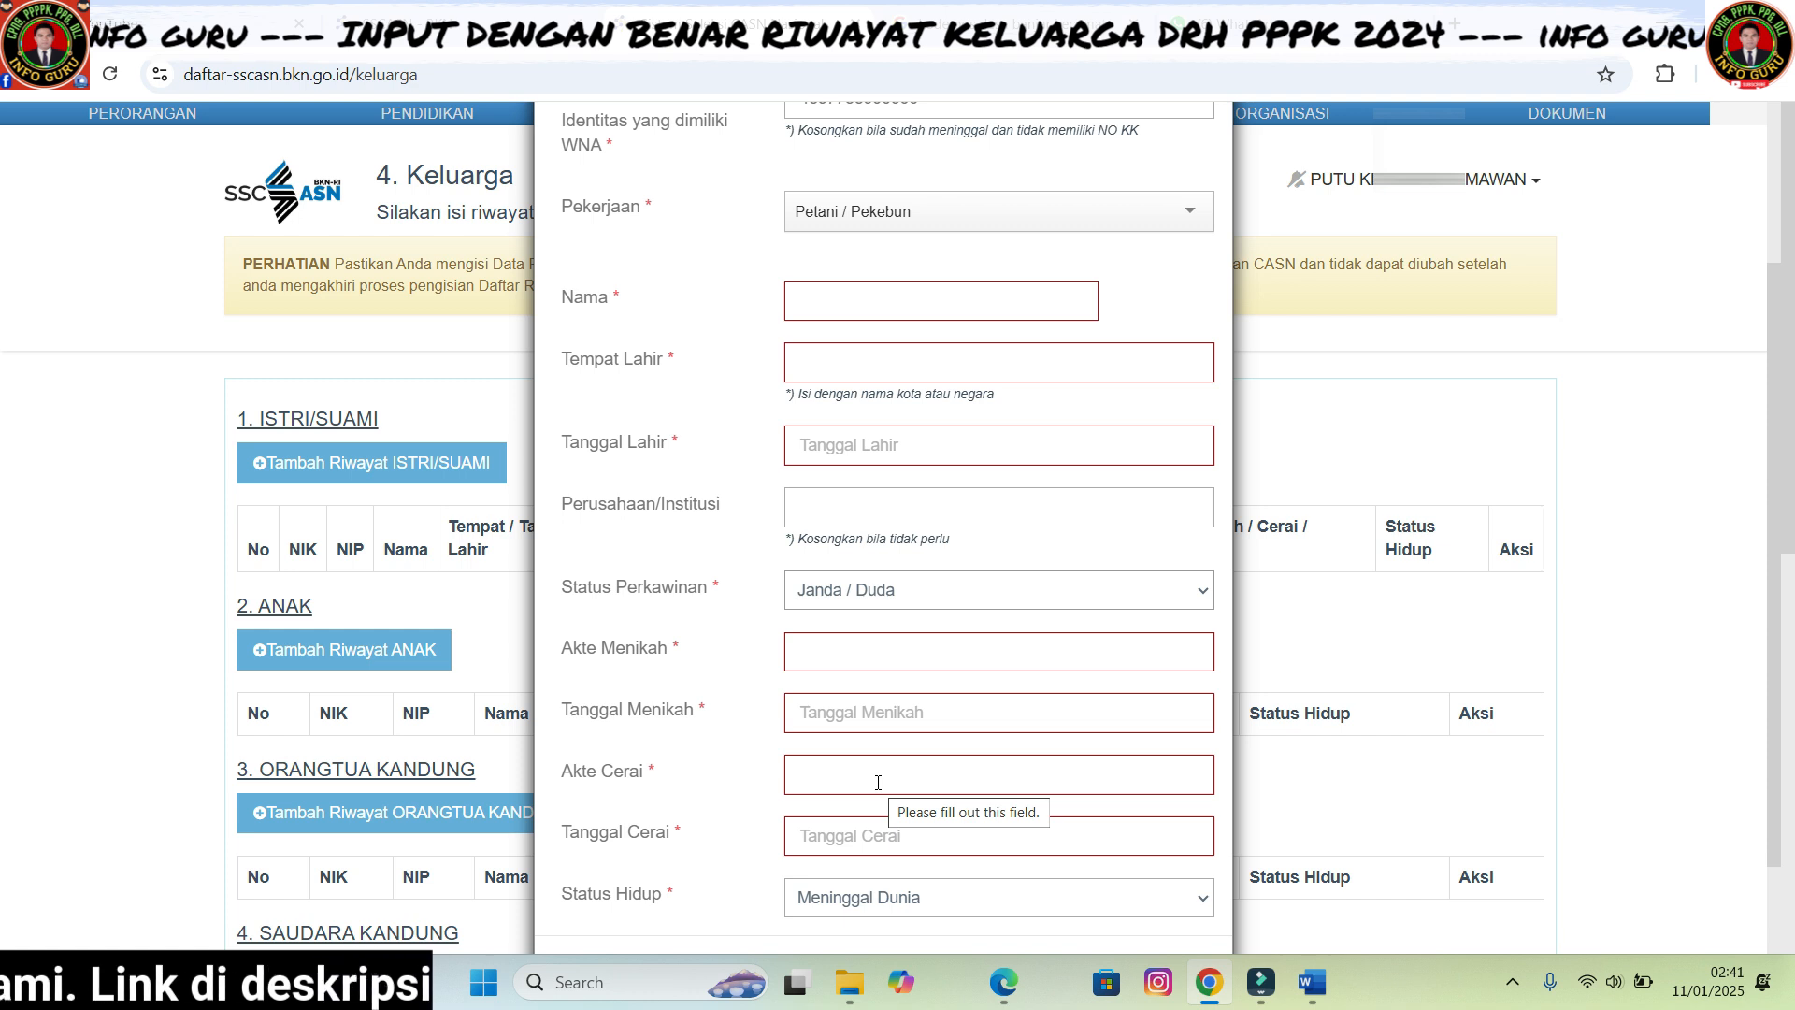
pyautogui.click(1196, 901)
pyautogui.click(1193, 899)
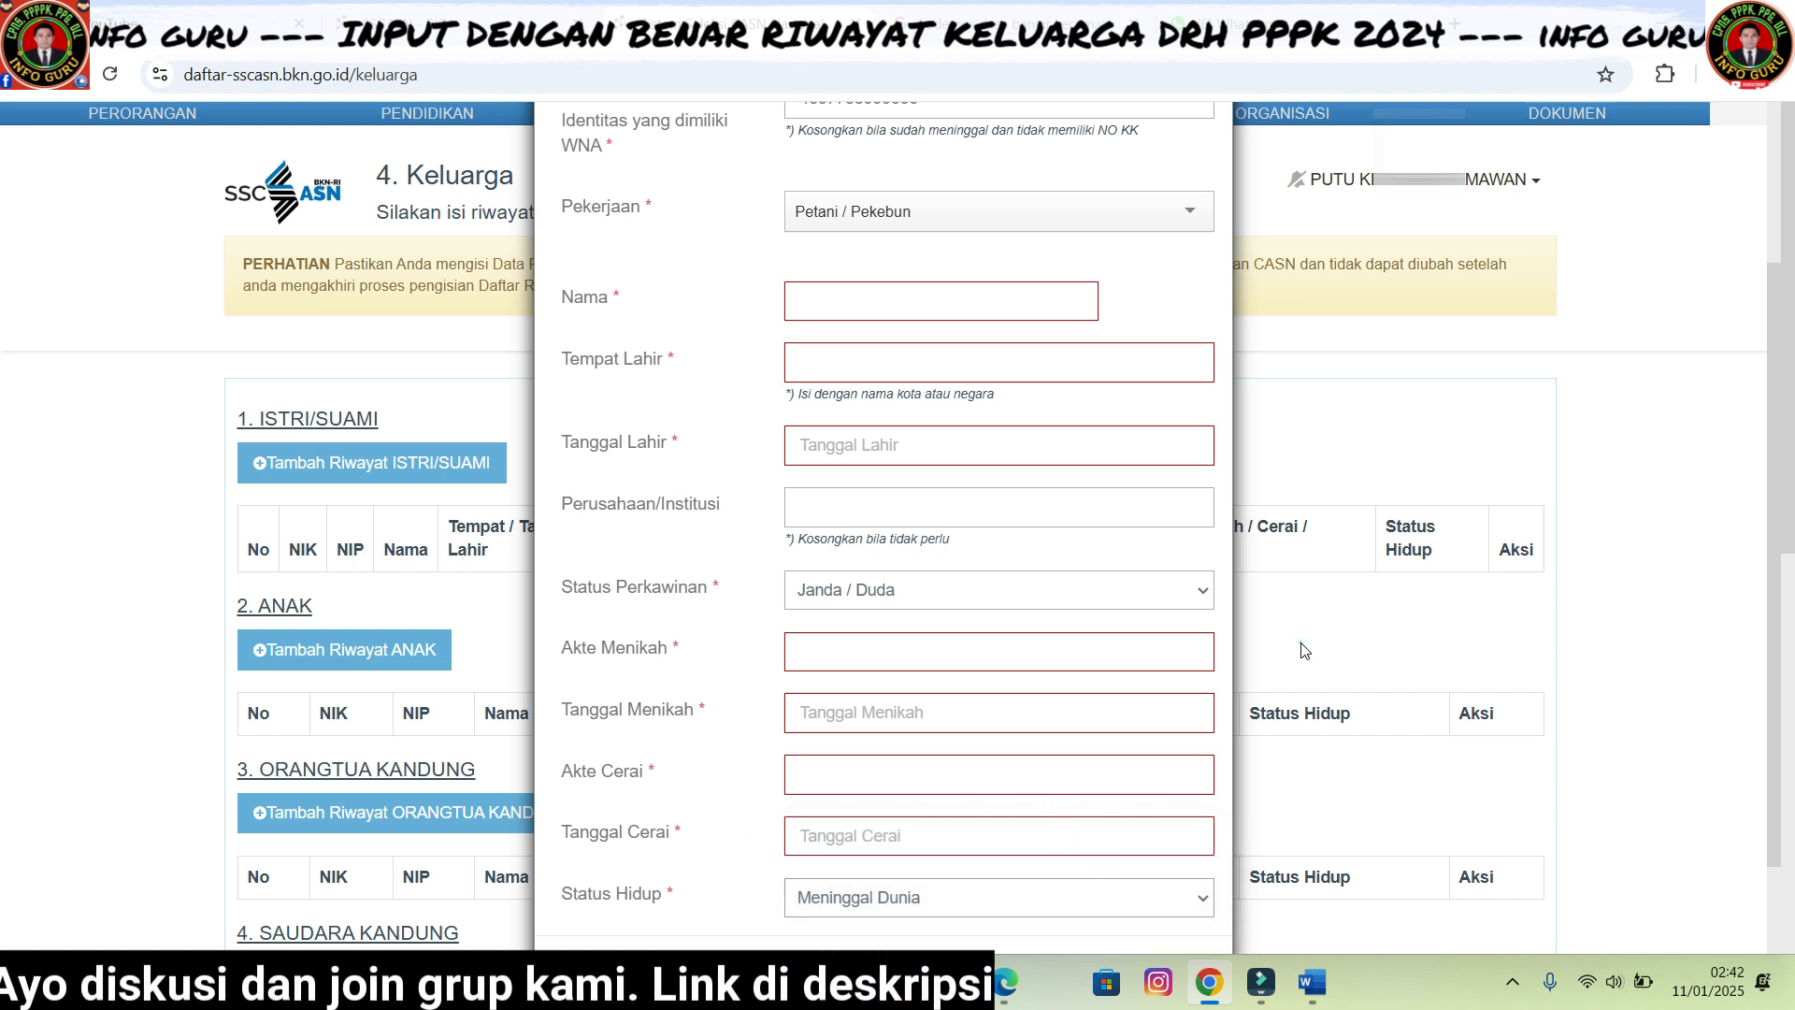
pyautogui.scroll(-2, 1181, 732)
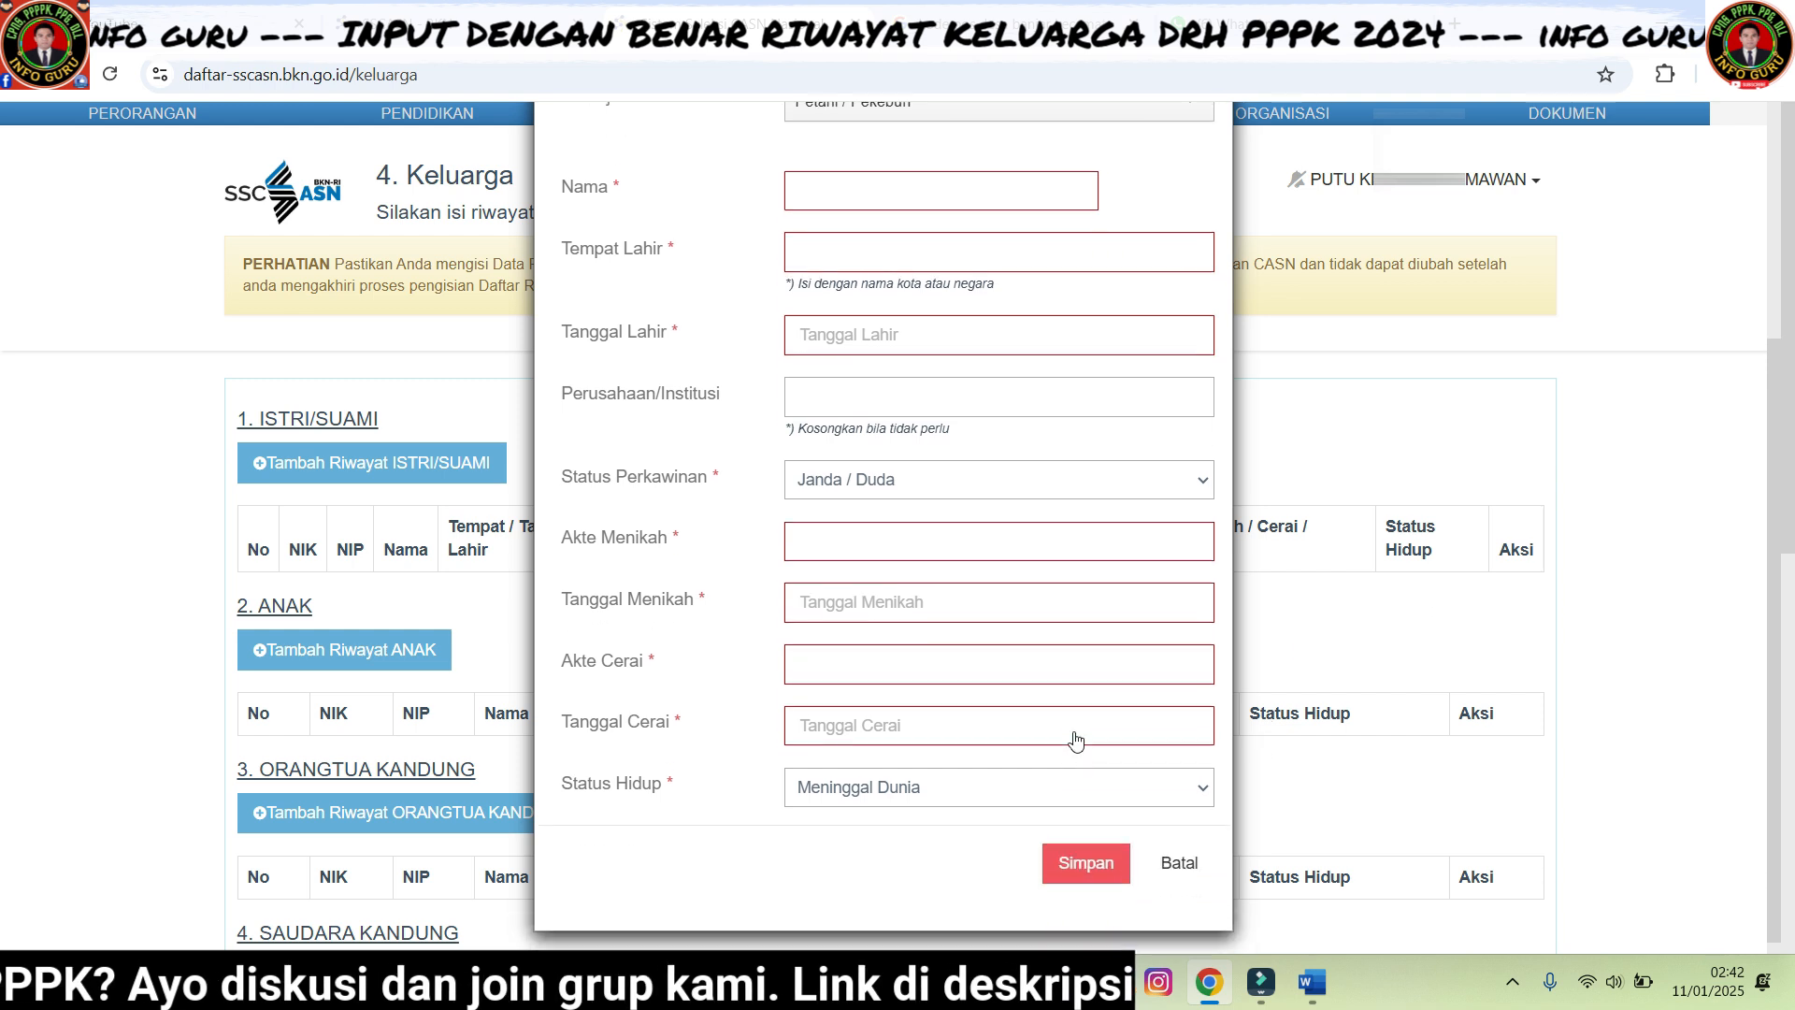
pyautogui.click(1175, 851)
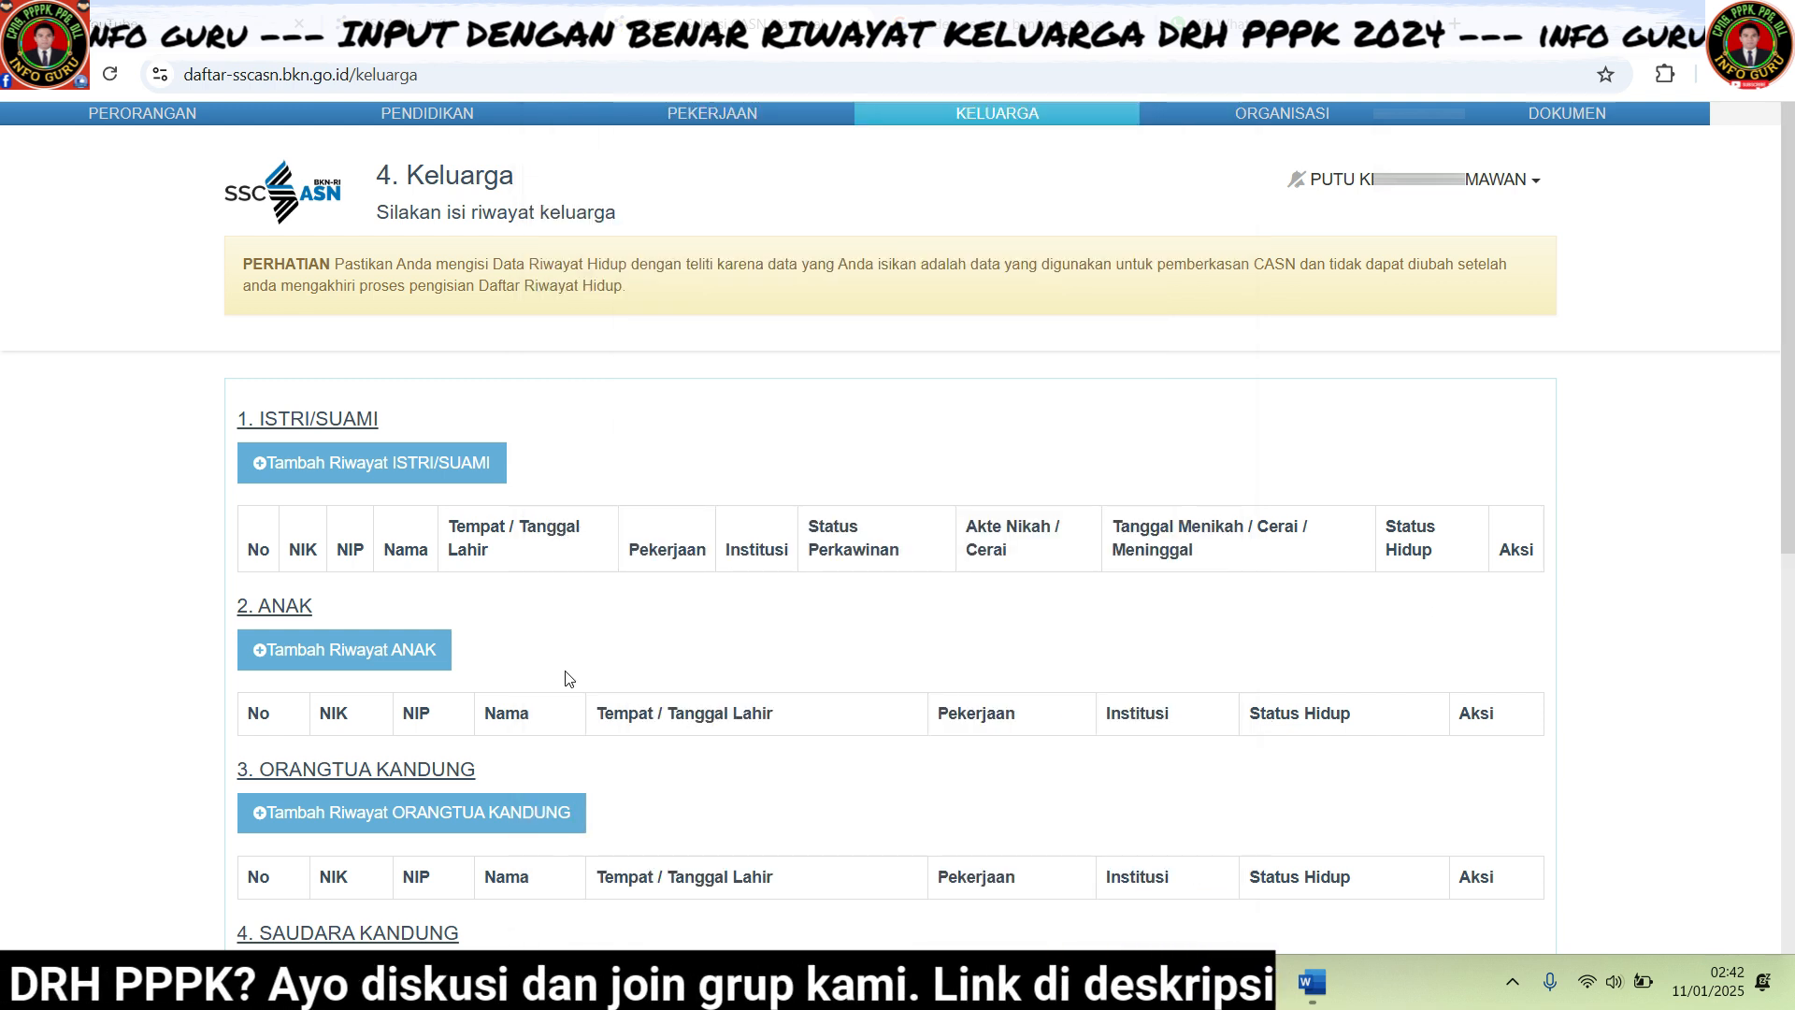
pyautogui.click(304, 651)
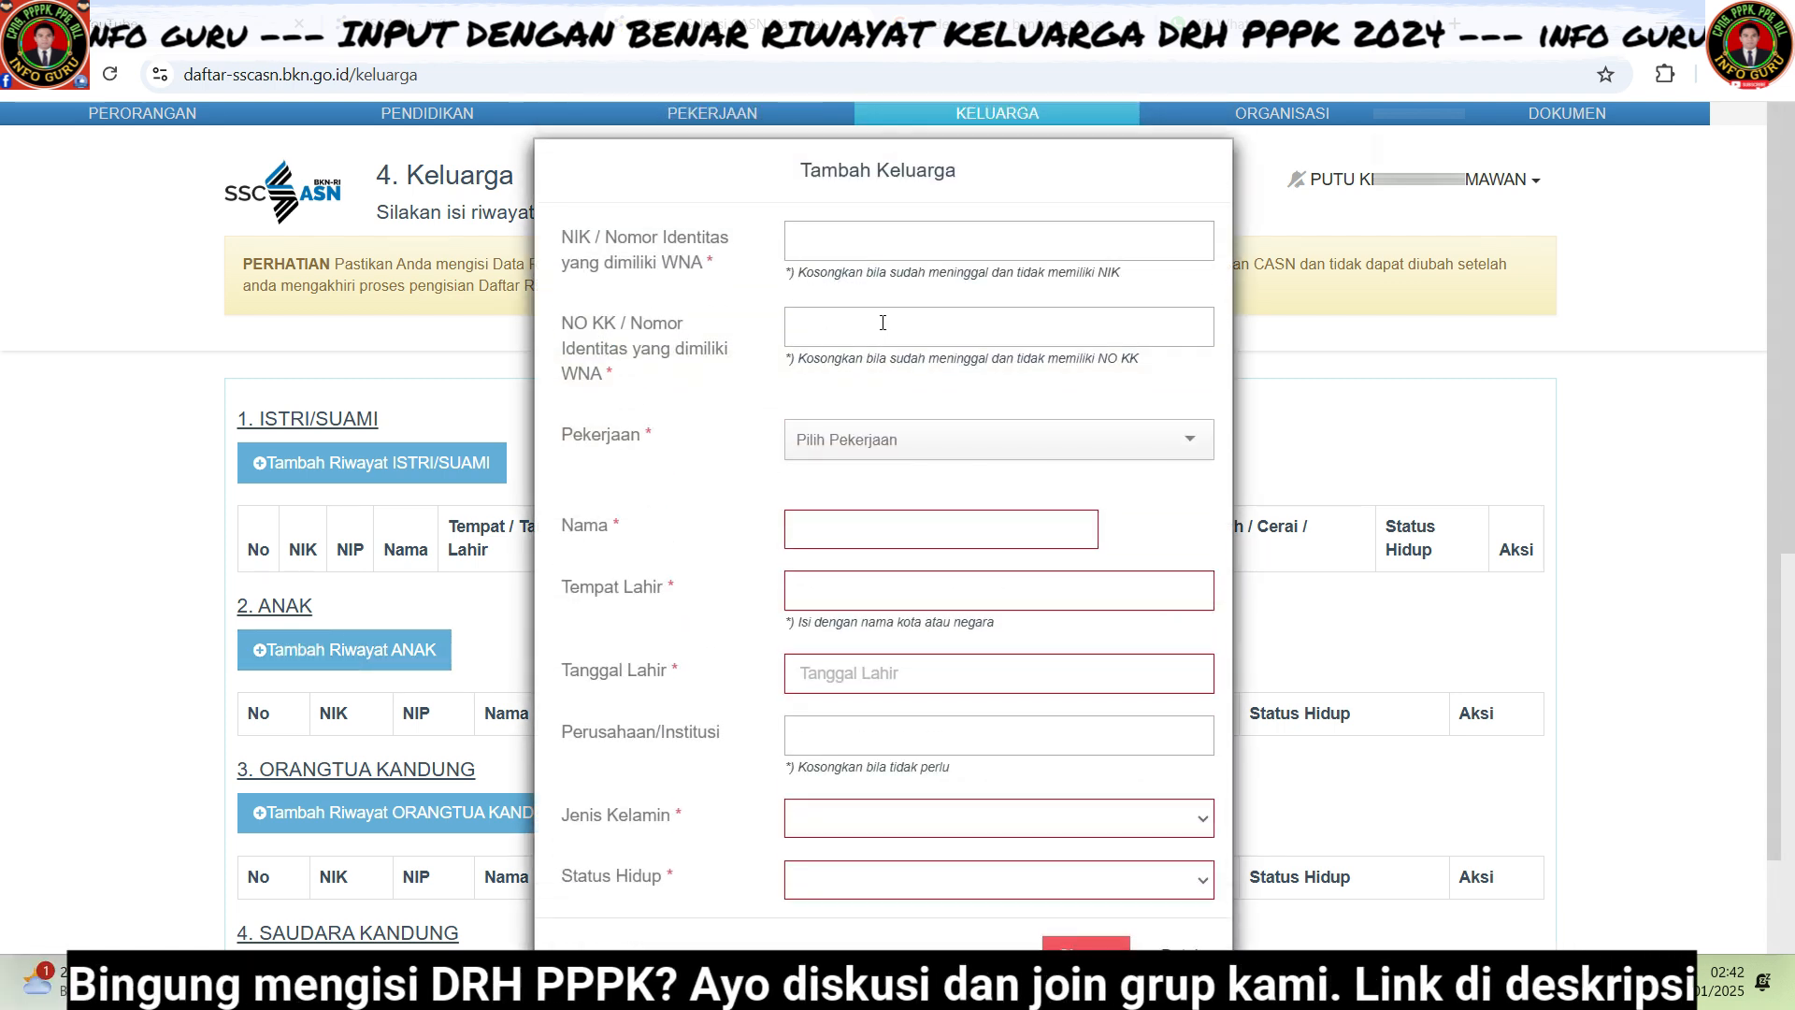
pyautogui.click(1187, 445)
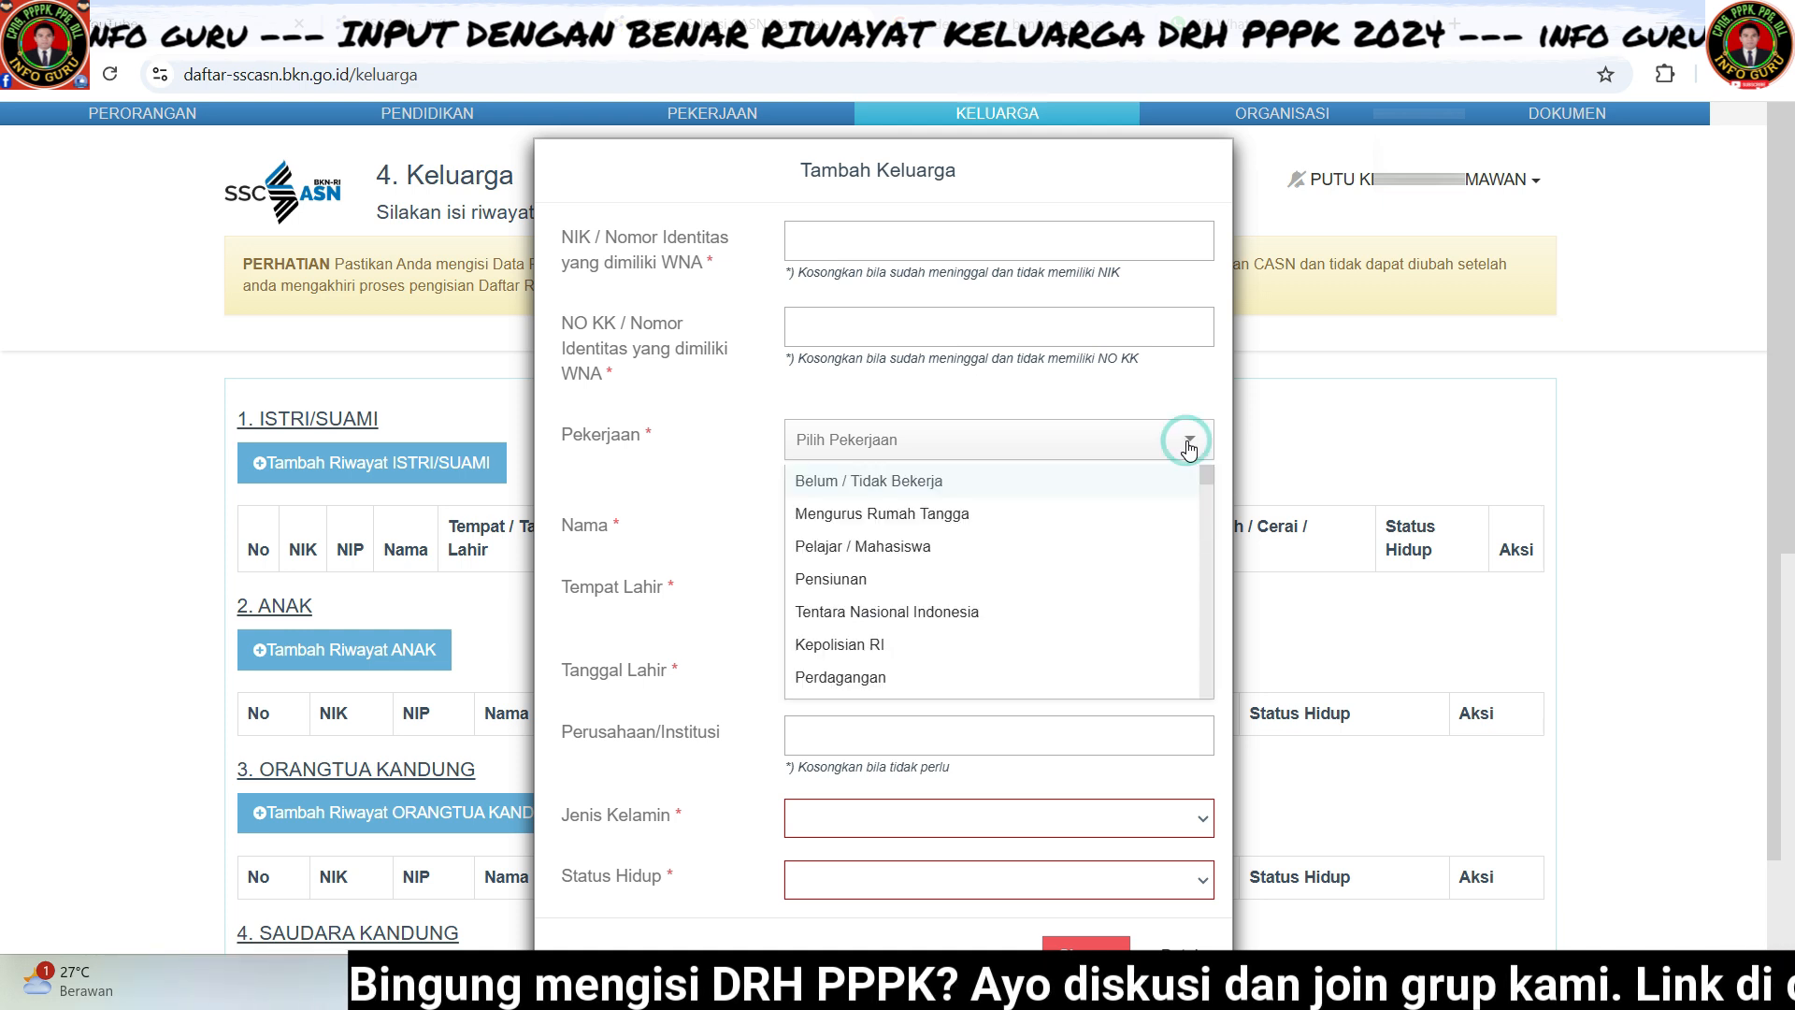
pyautogui.click(667, 467)
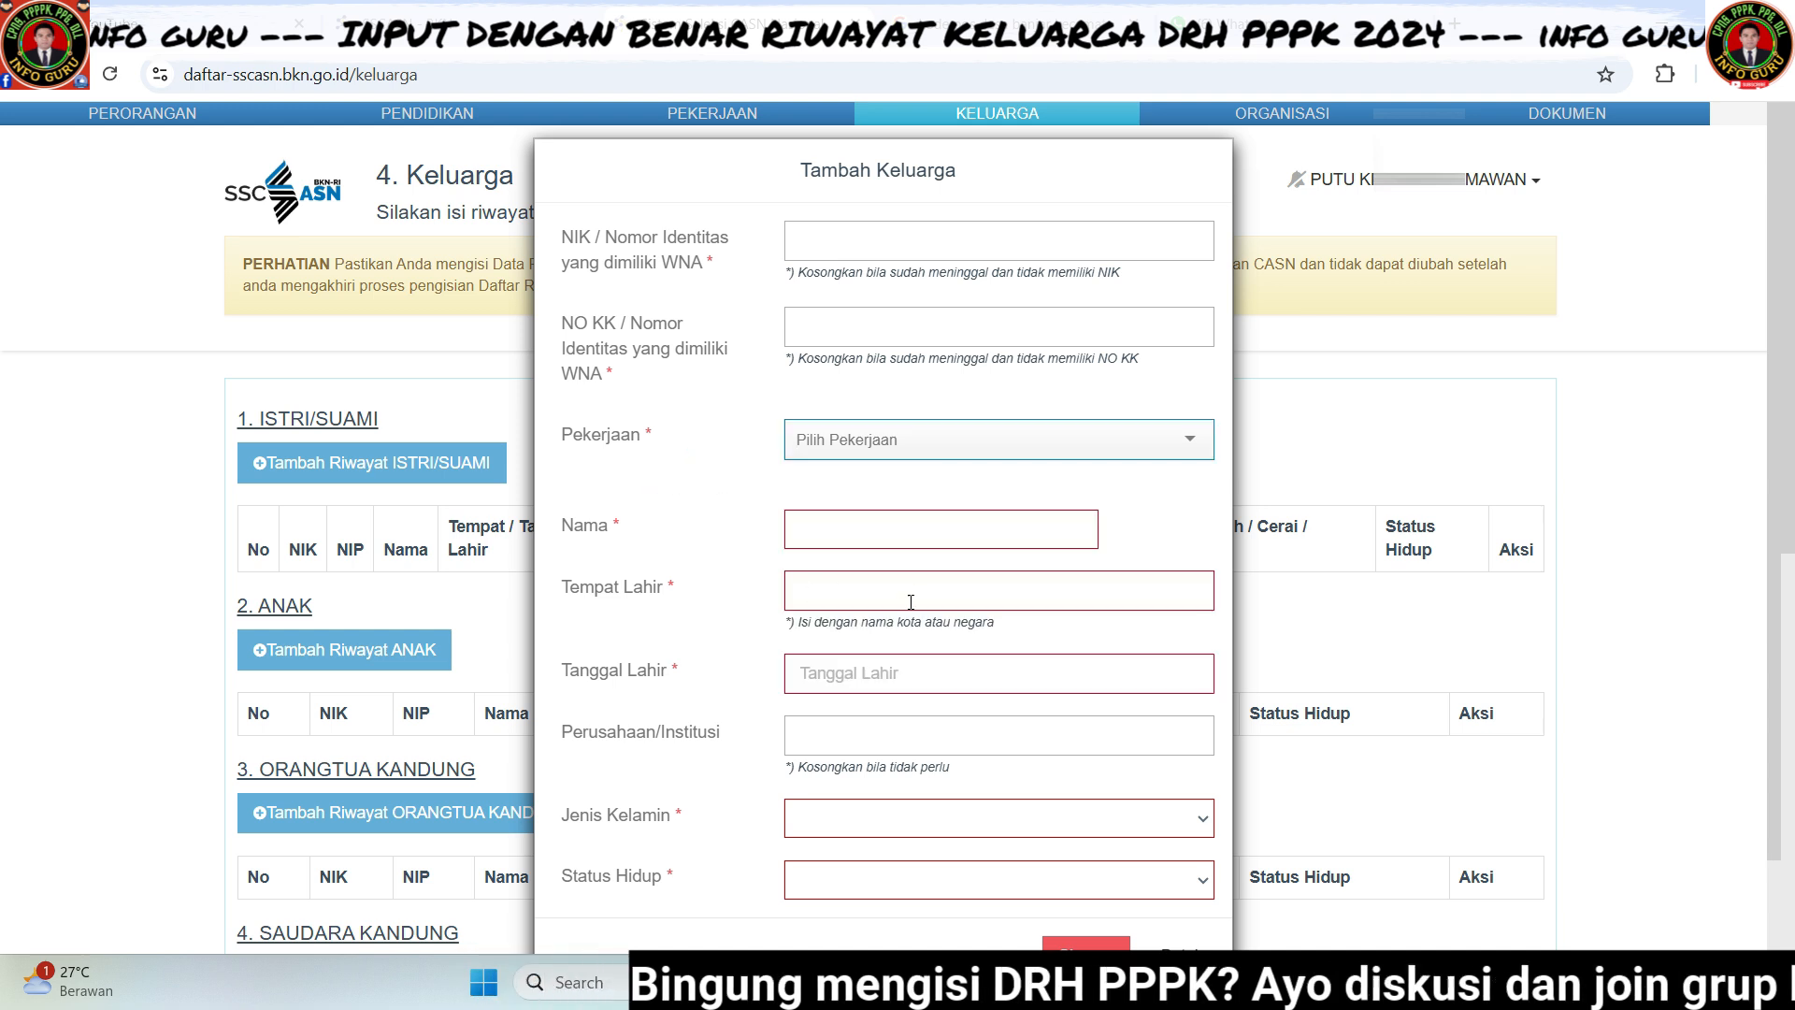
pyautogui.scroll(-2, 977, 609)
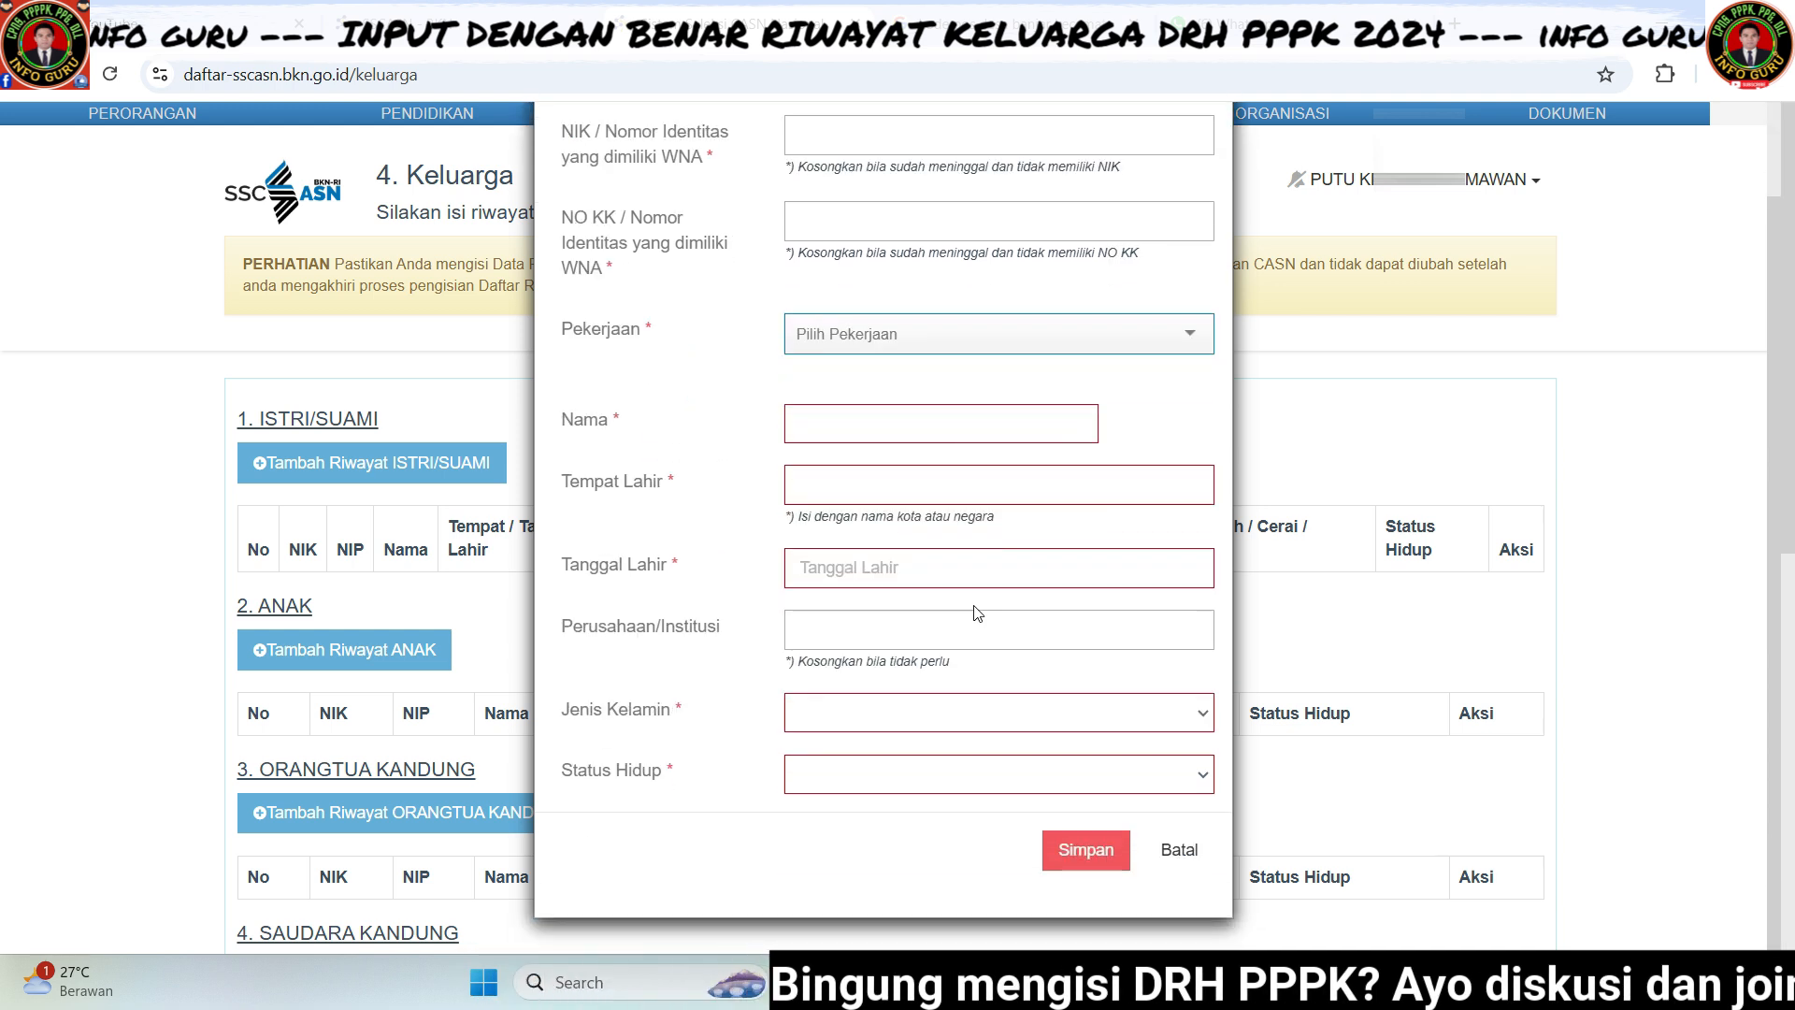
pyautogui.click(907, 718)
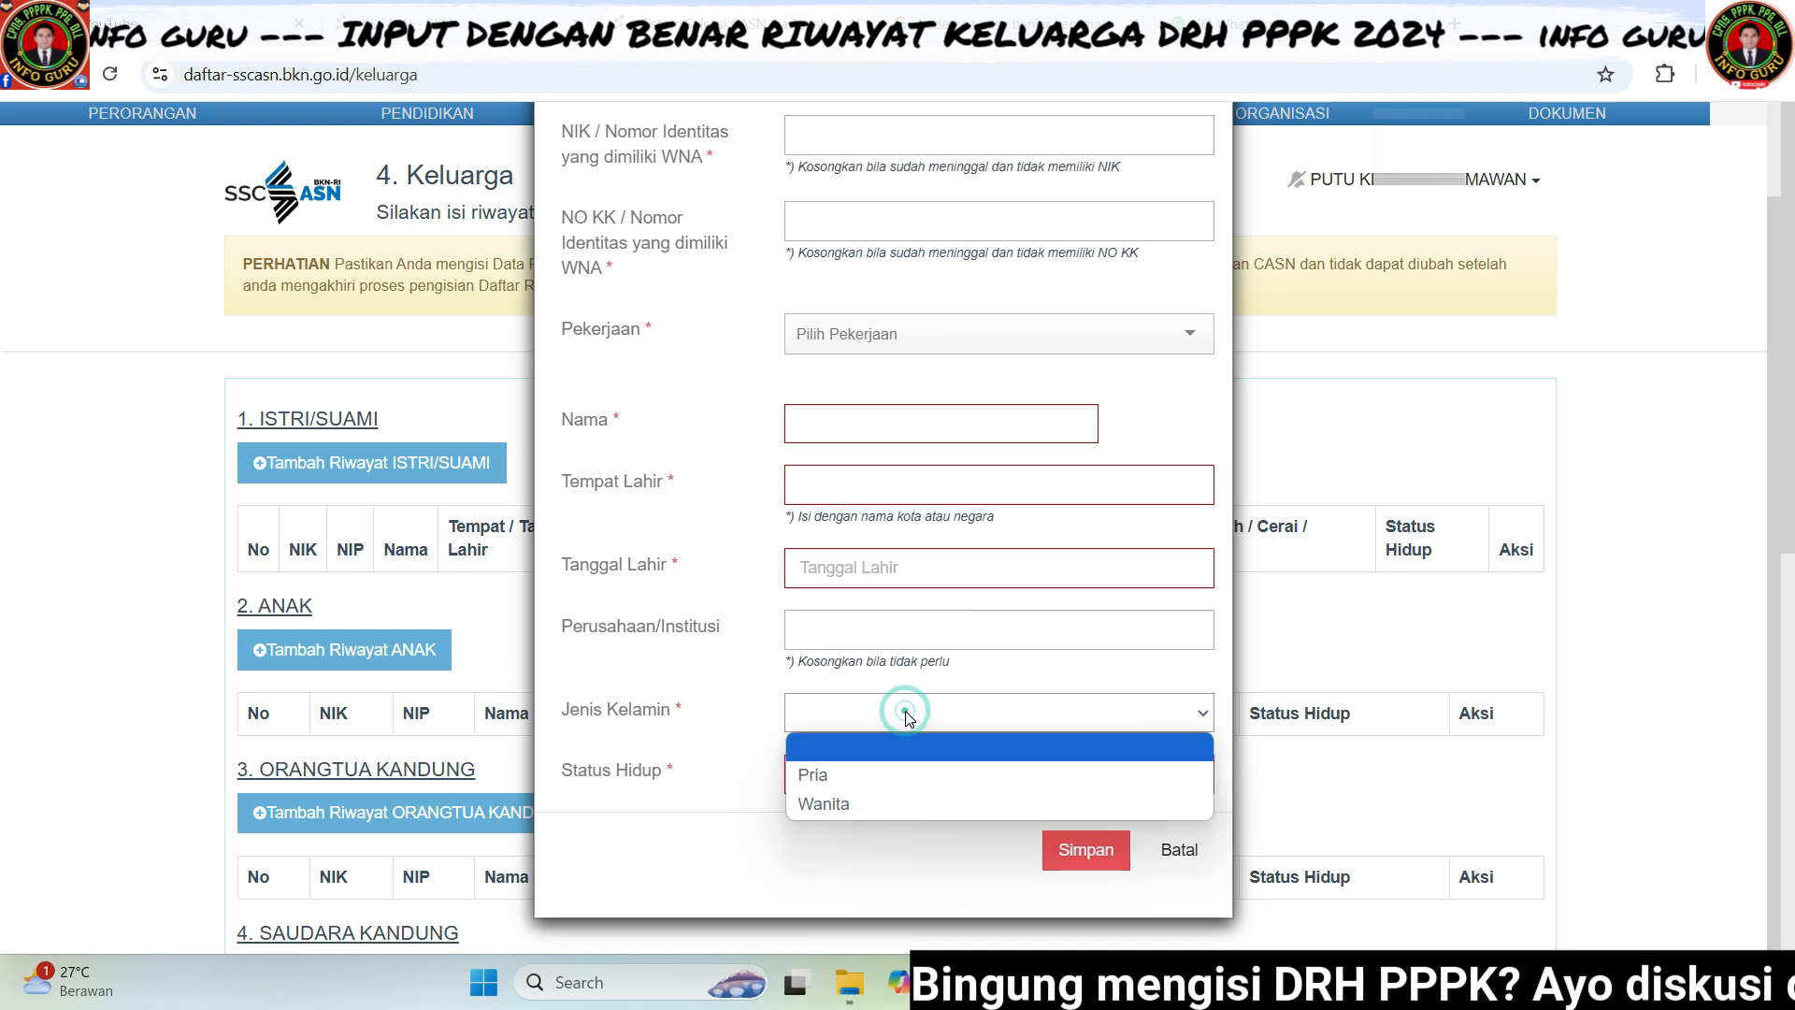
pyautogui.click(697, 685)
pyautogui.click(839, 774)
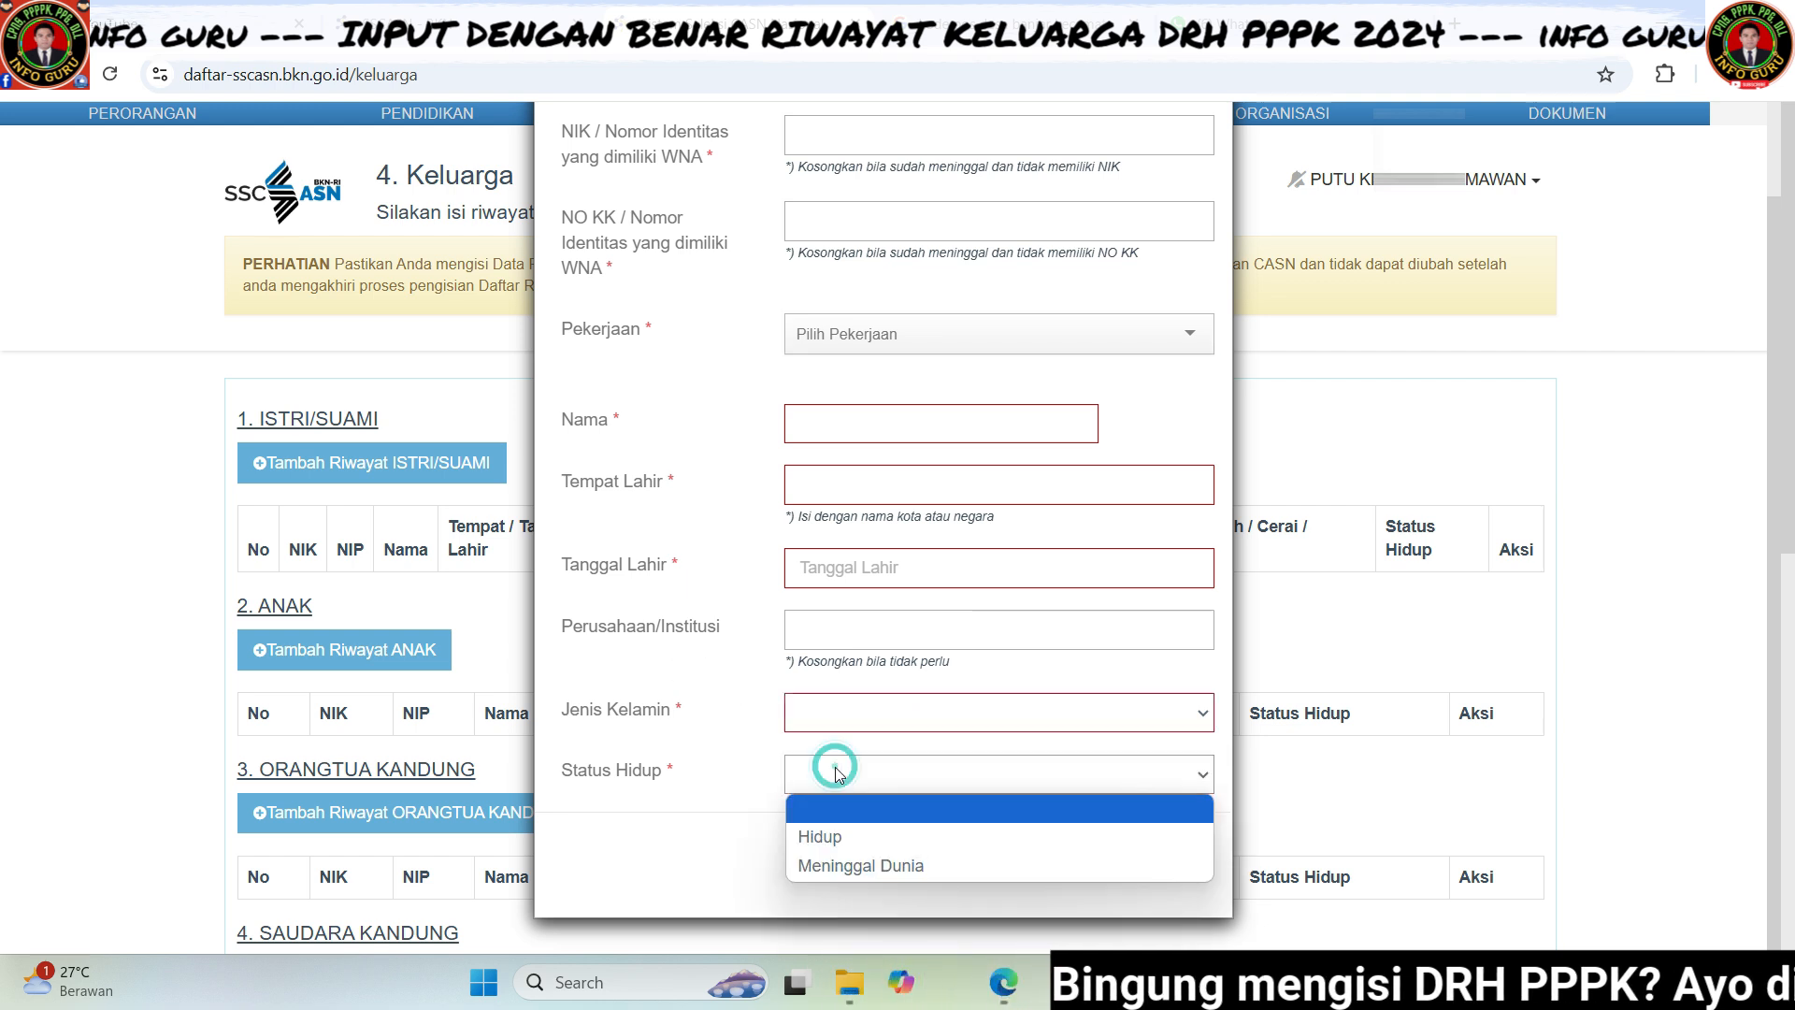
pyautogui.click(740, 736)
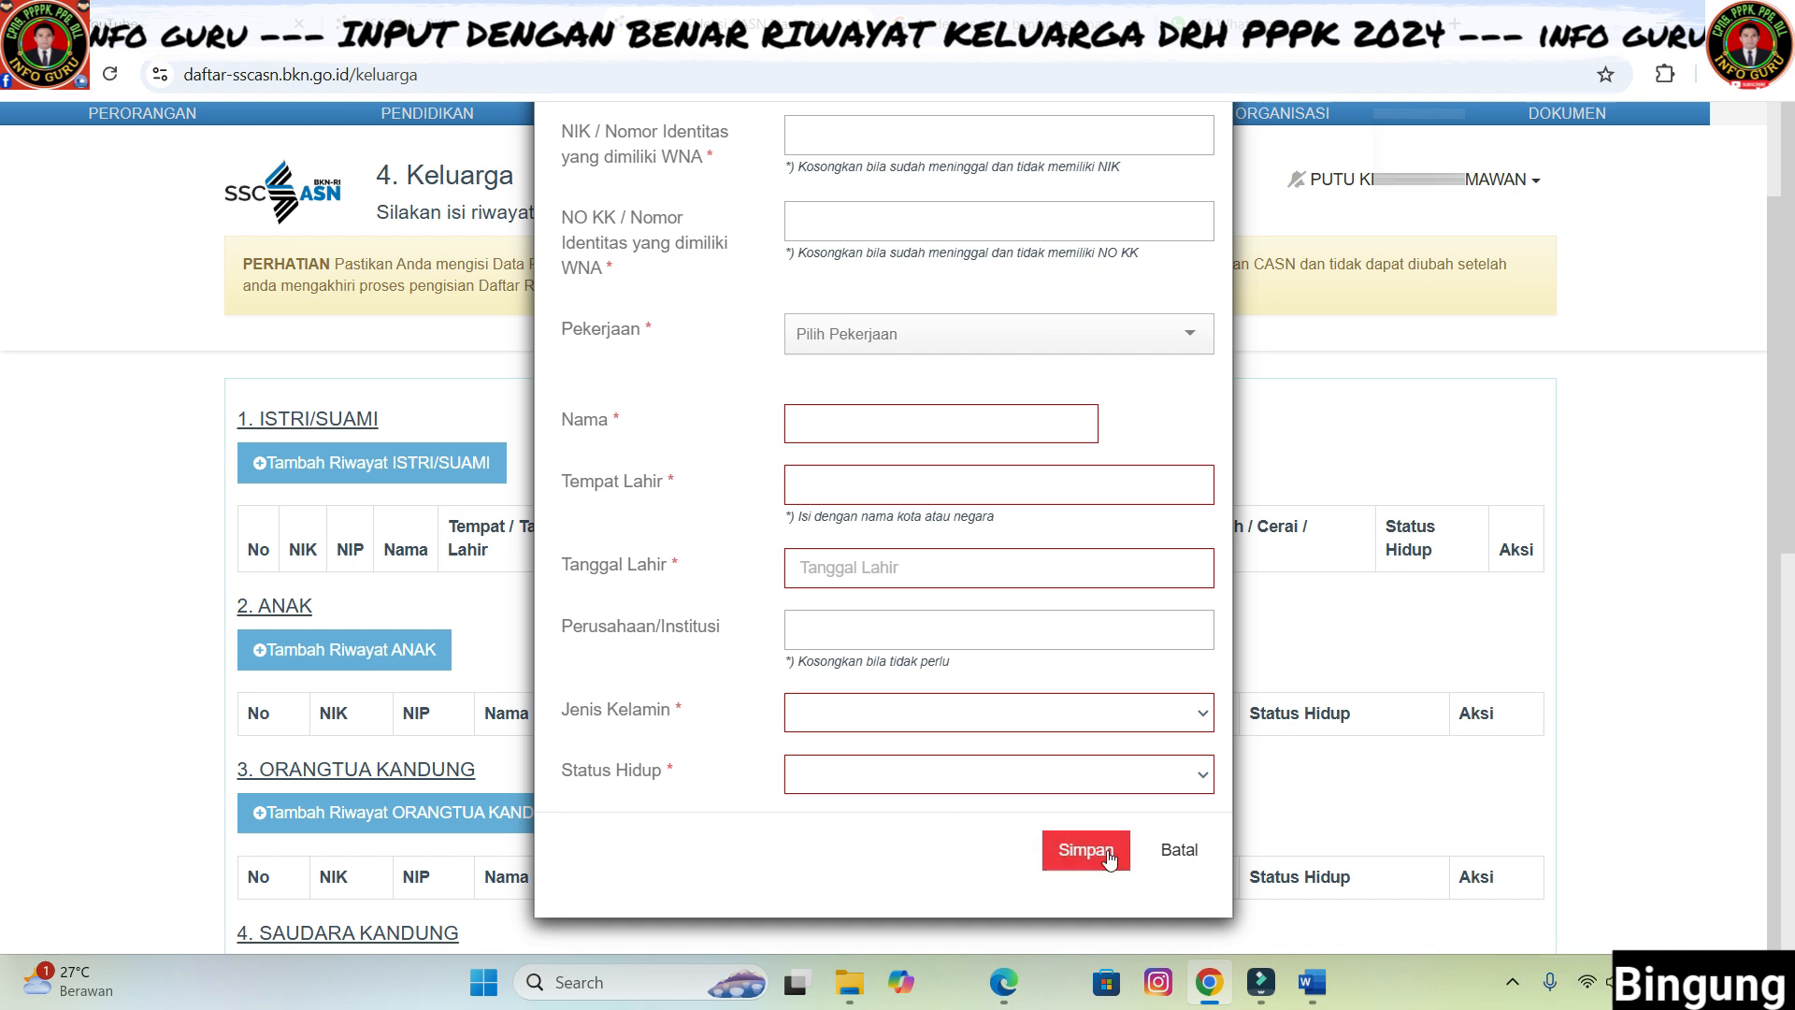
pyautogui.click(1166, 853)
# - Open the birth-parent form and paste in the parent's NIK and family card number
pyautogui.scroll(-5, 697, 636)
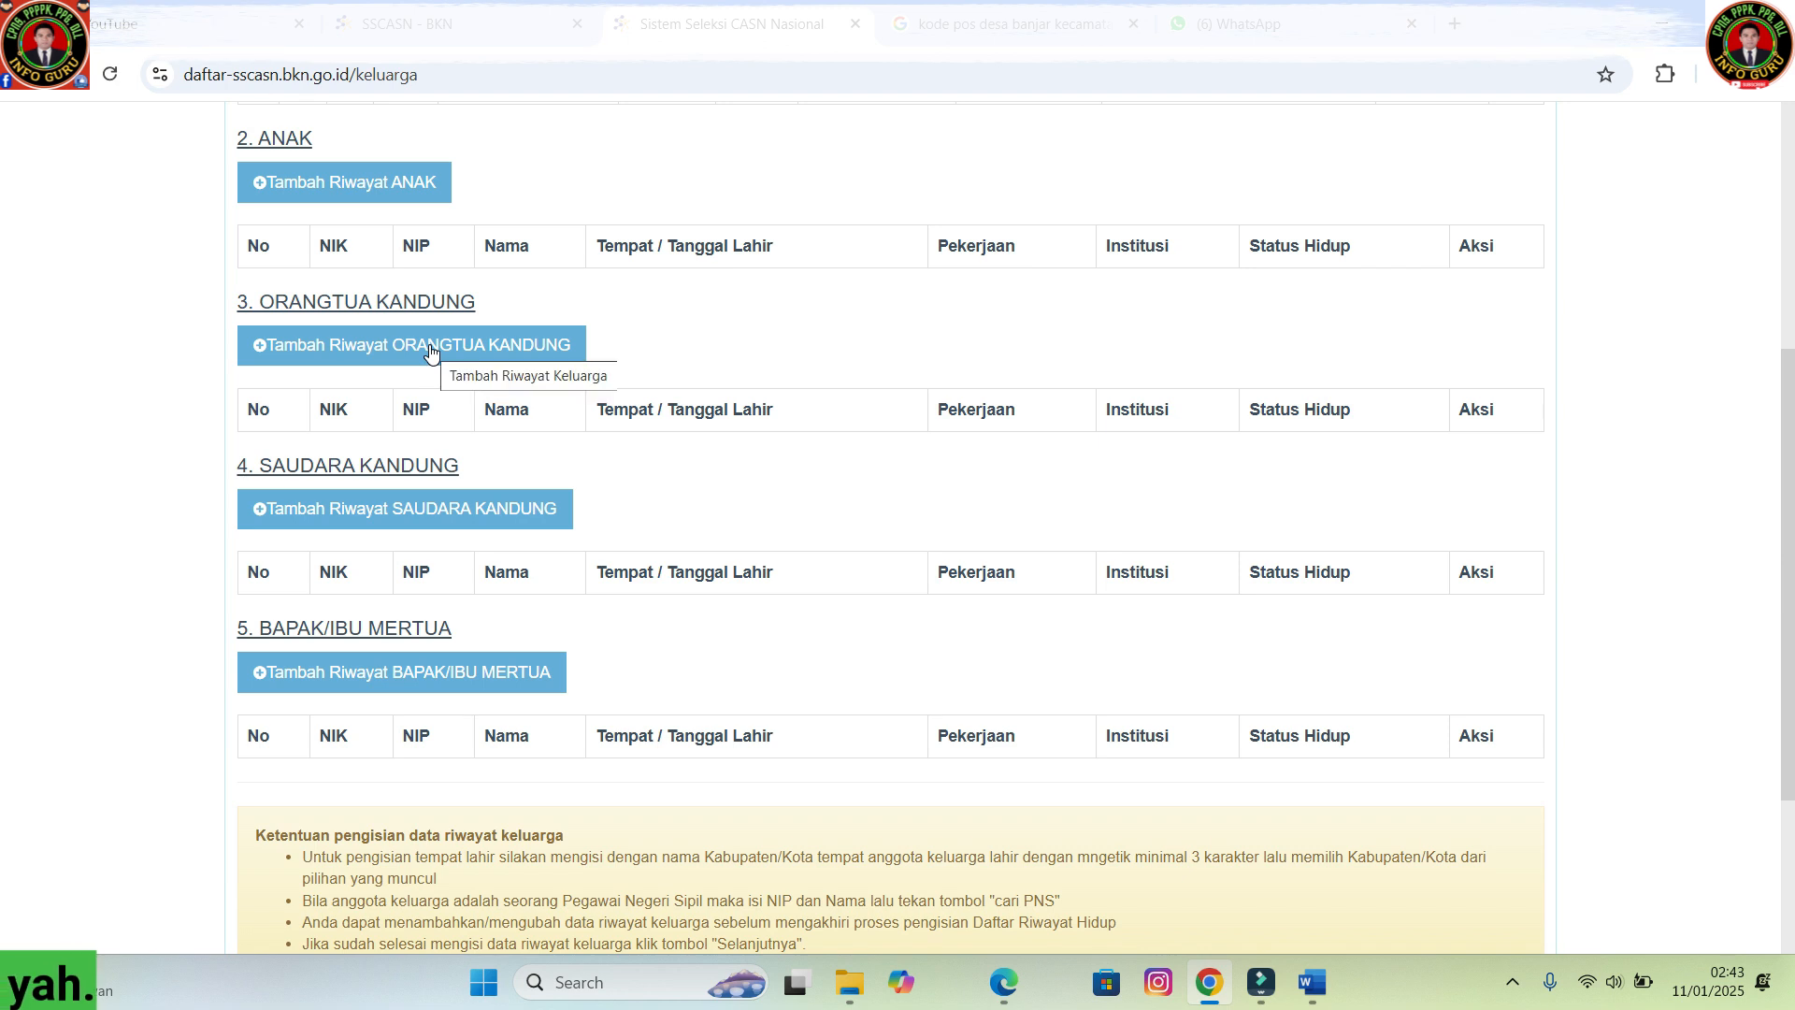
pyautogui.click(431, 354)
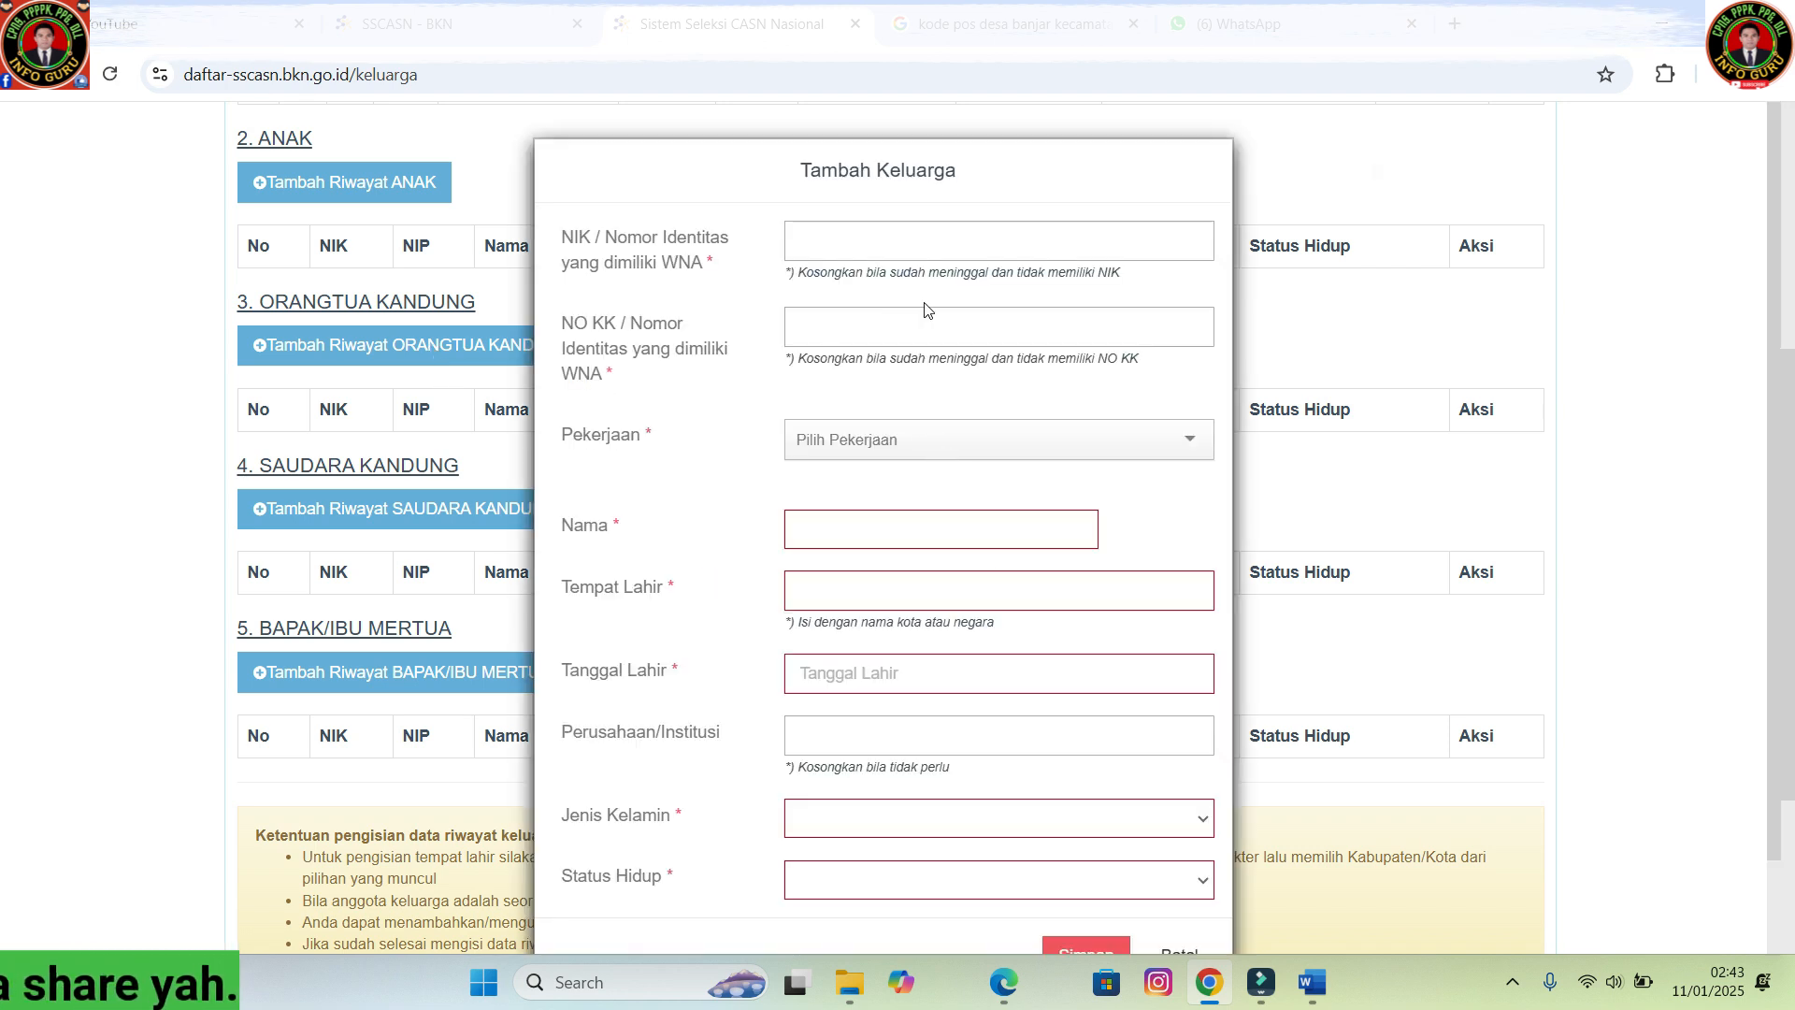
pyautogui.click(857, 236)
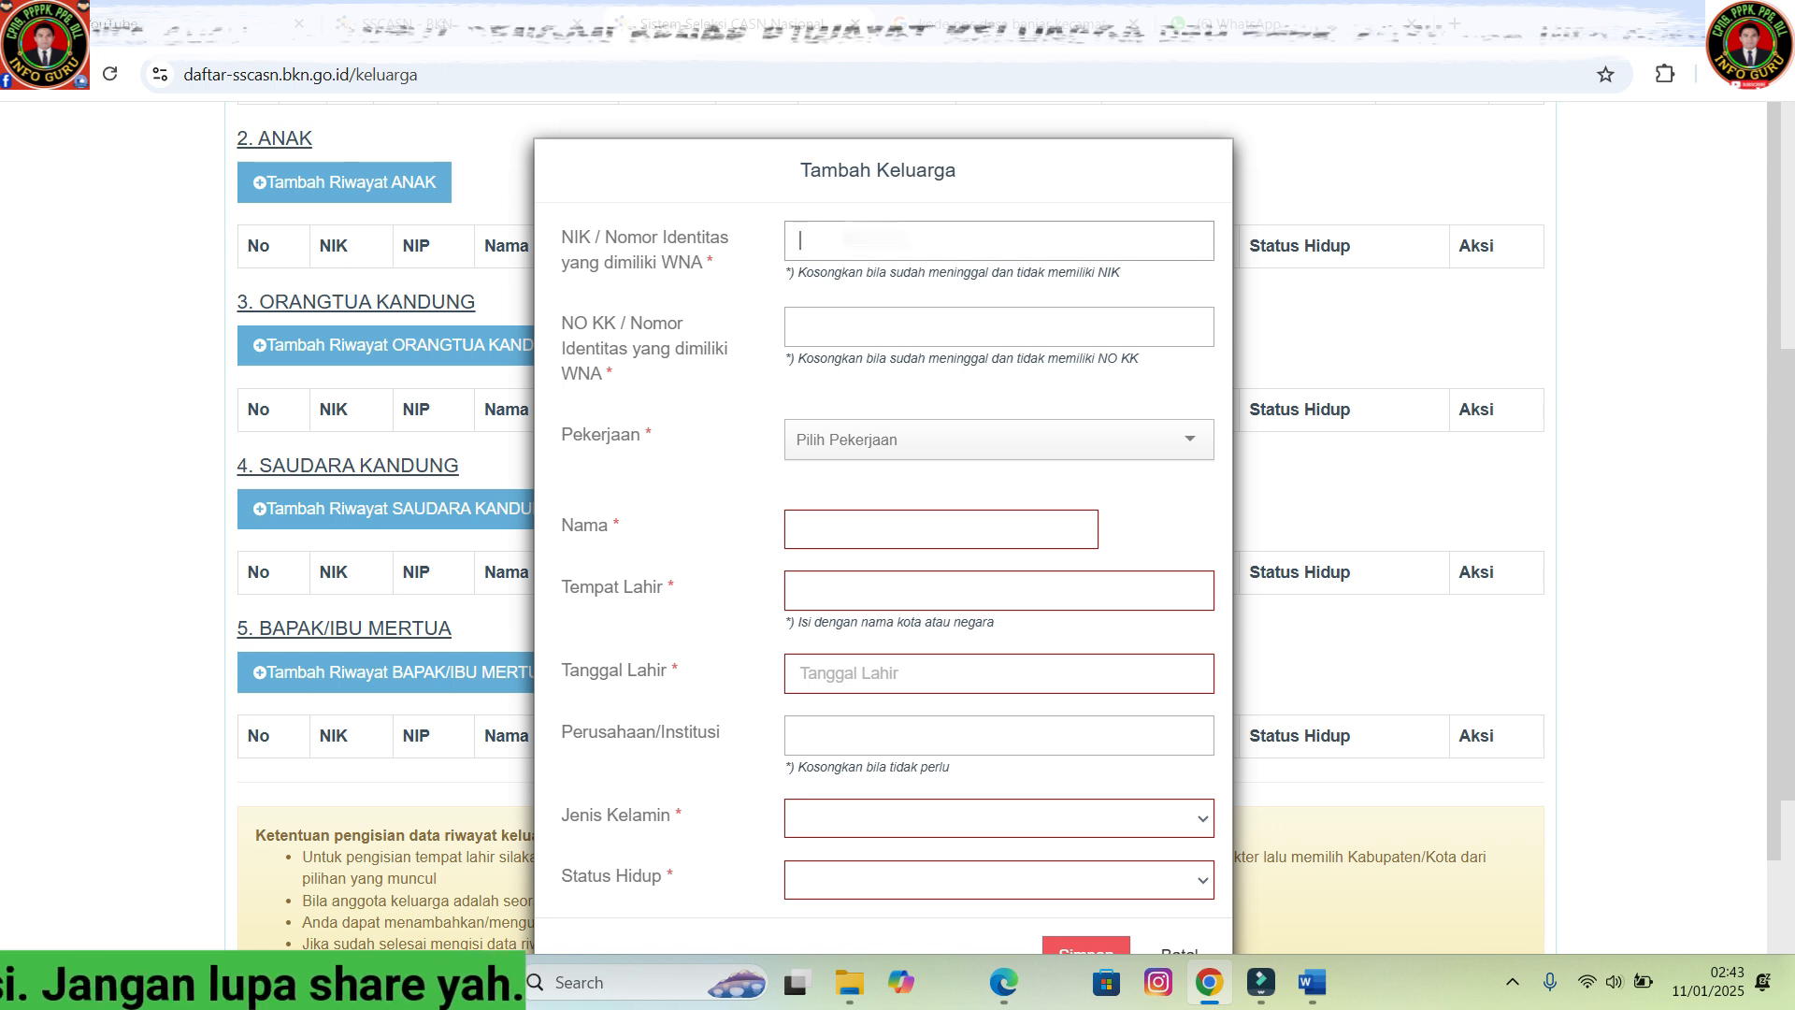
pyautogui.hotkey('ctrl', 'v')
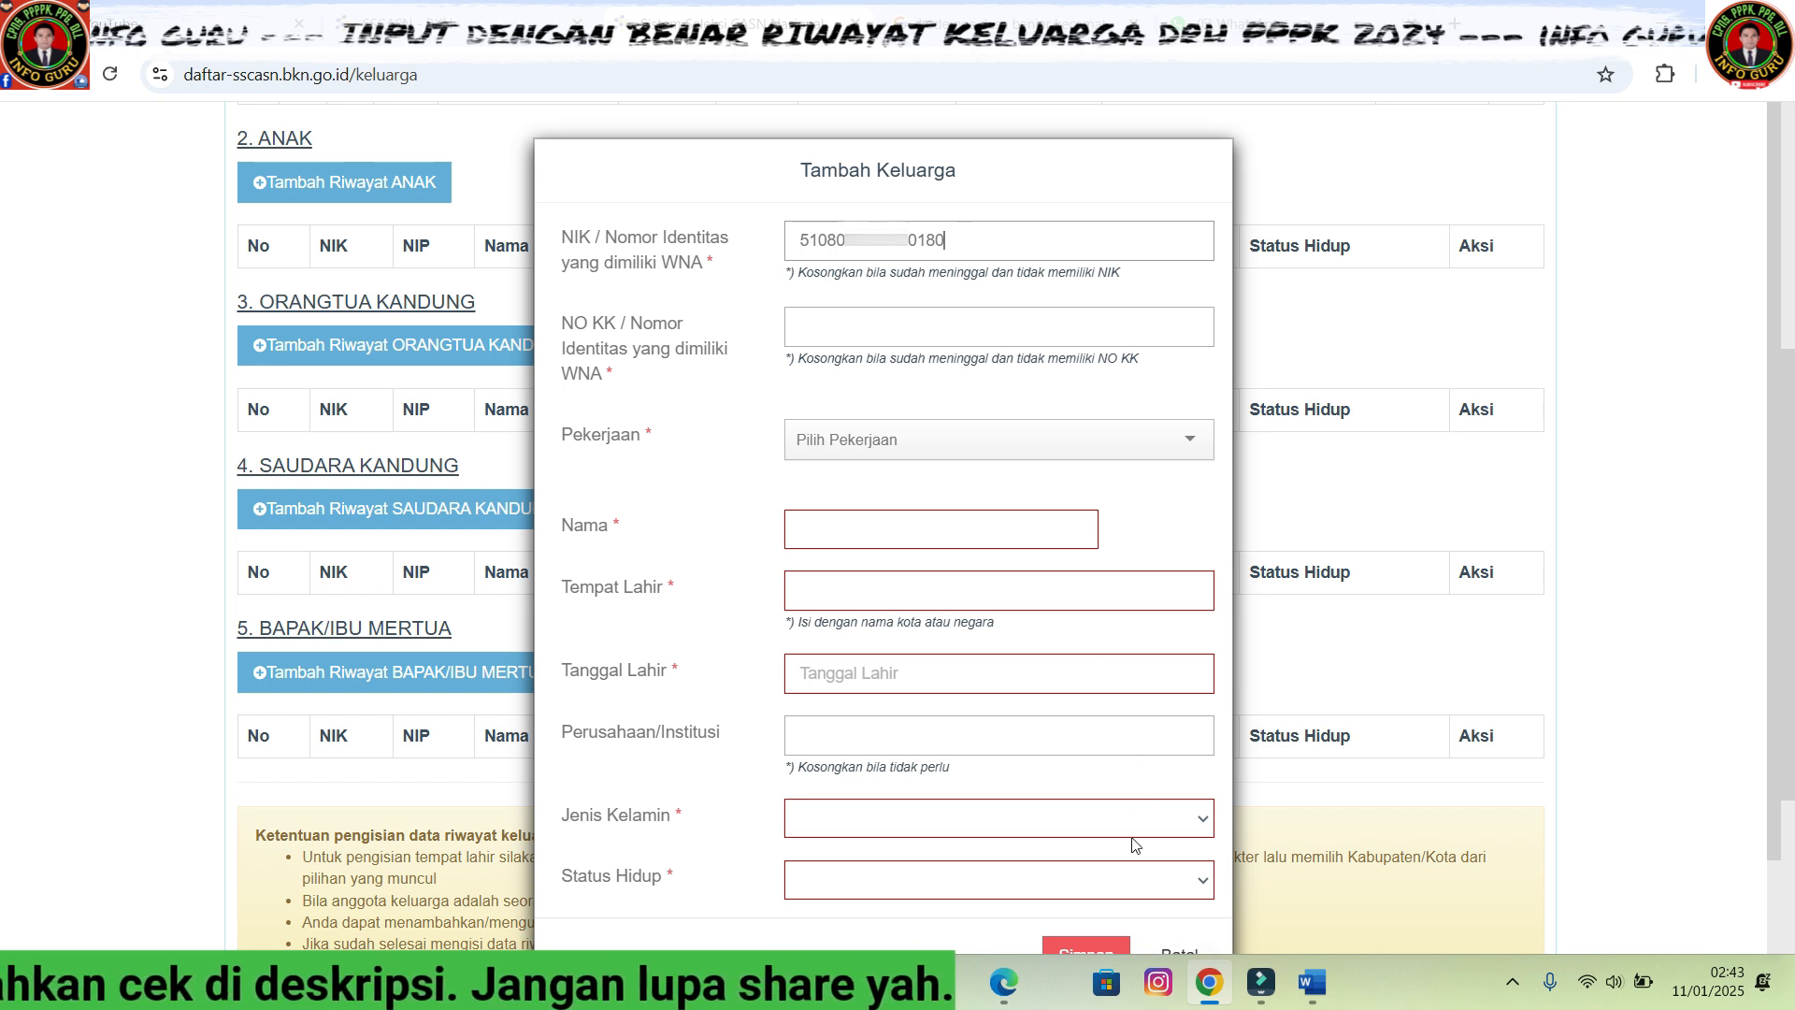
pyautogui.click(833, 329)
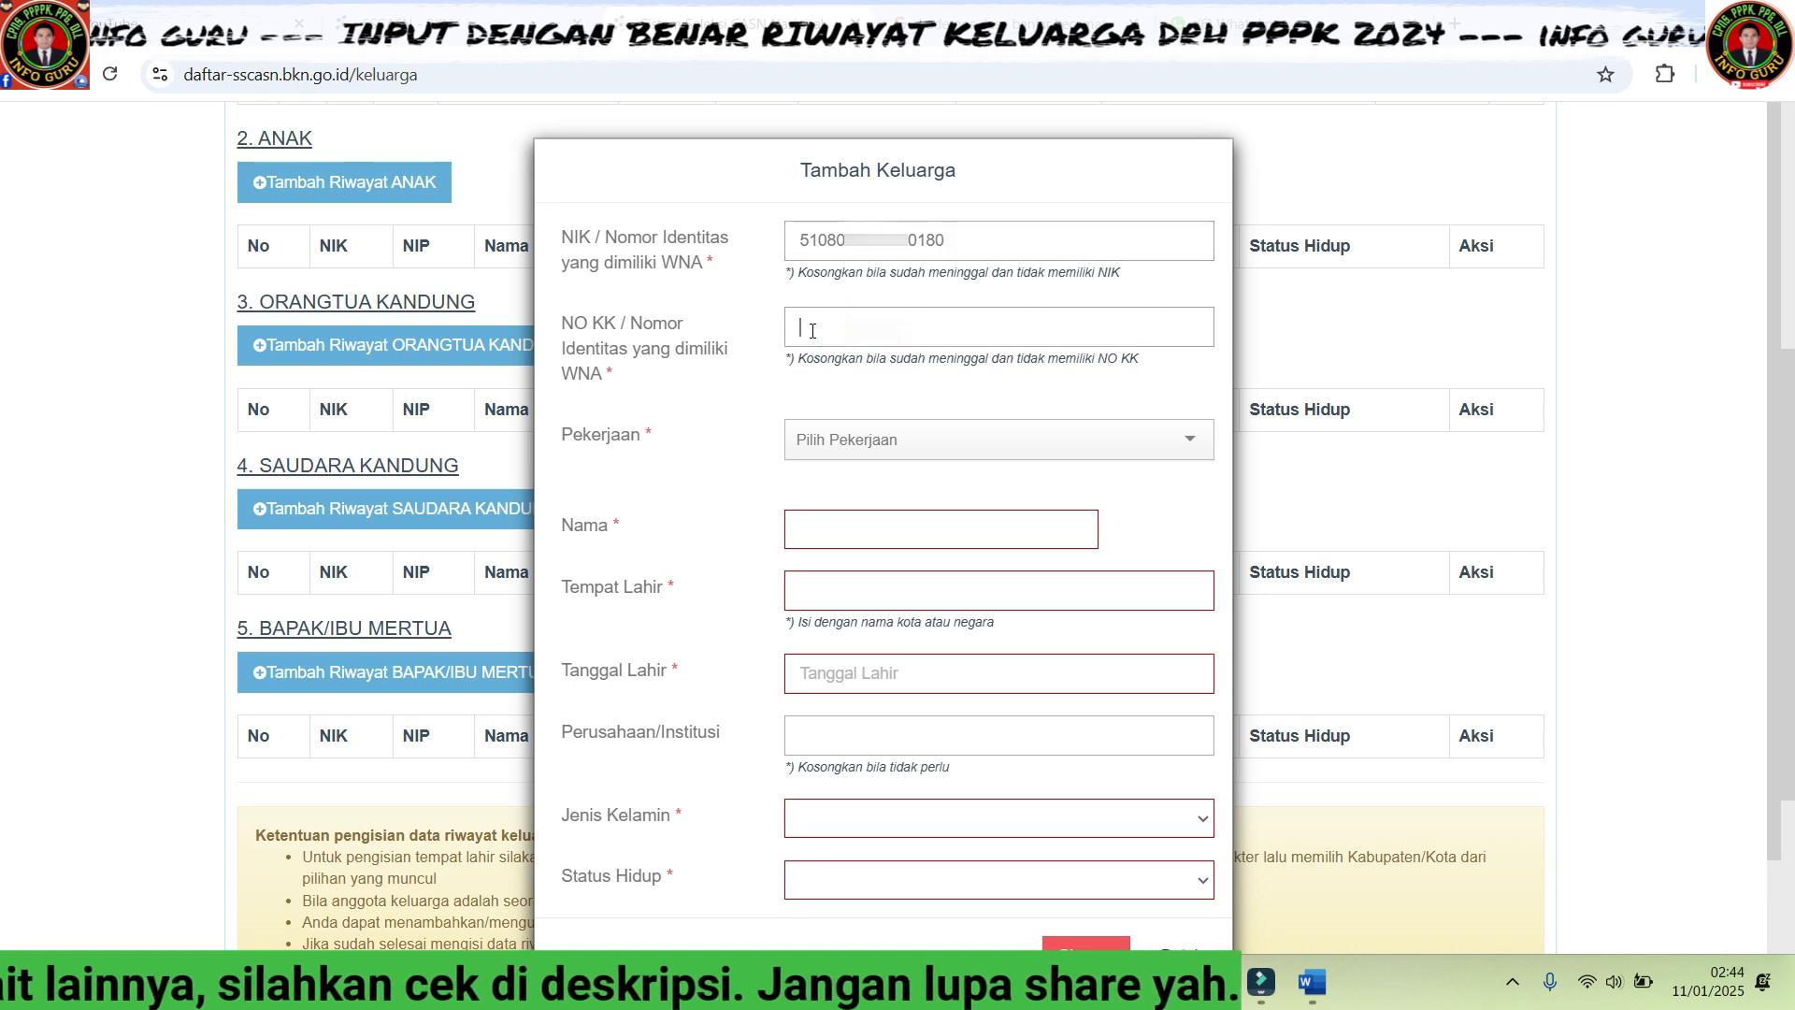
pyautogui.hotkey('ctrl', 'v')
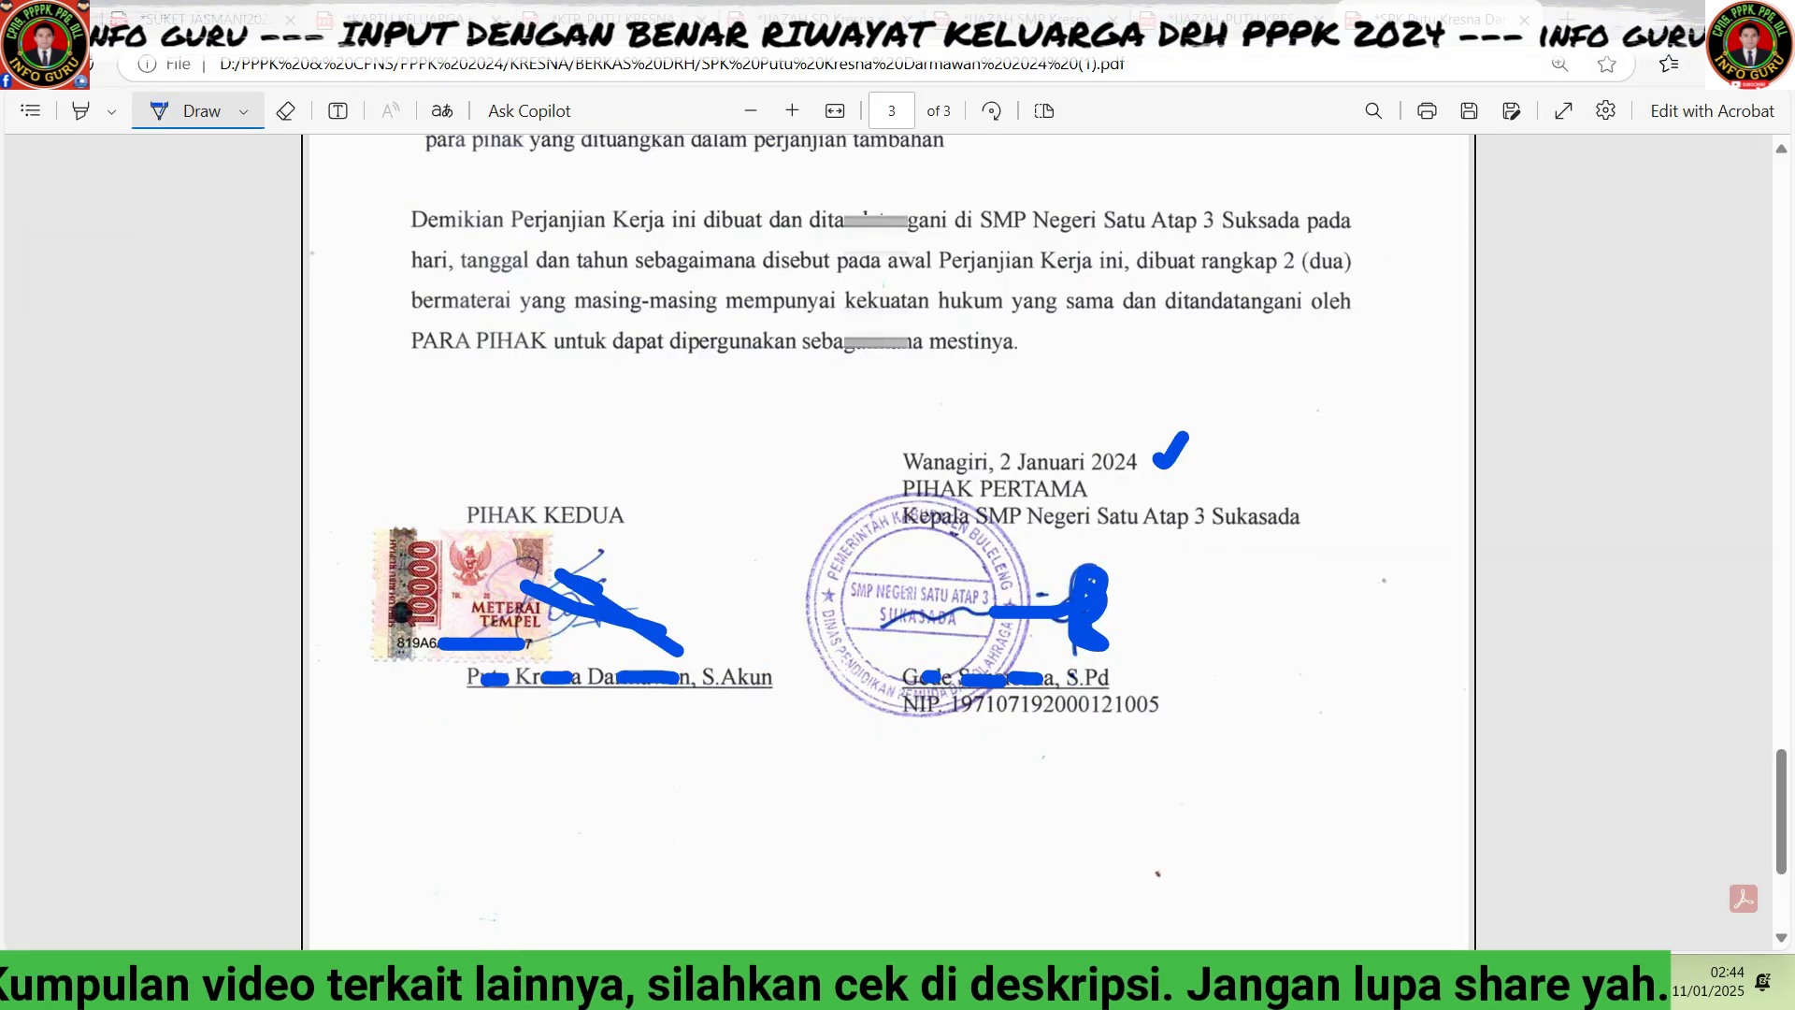
# - Tick the family card number on the Kartu Keluarga PDF, then return to the form
pyautogui.click(426, 18)
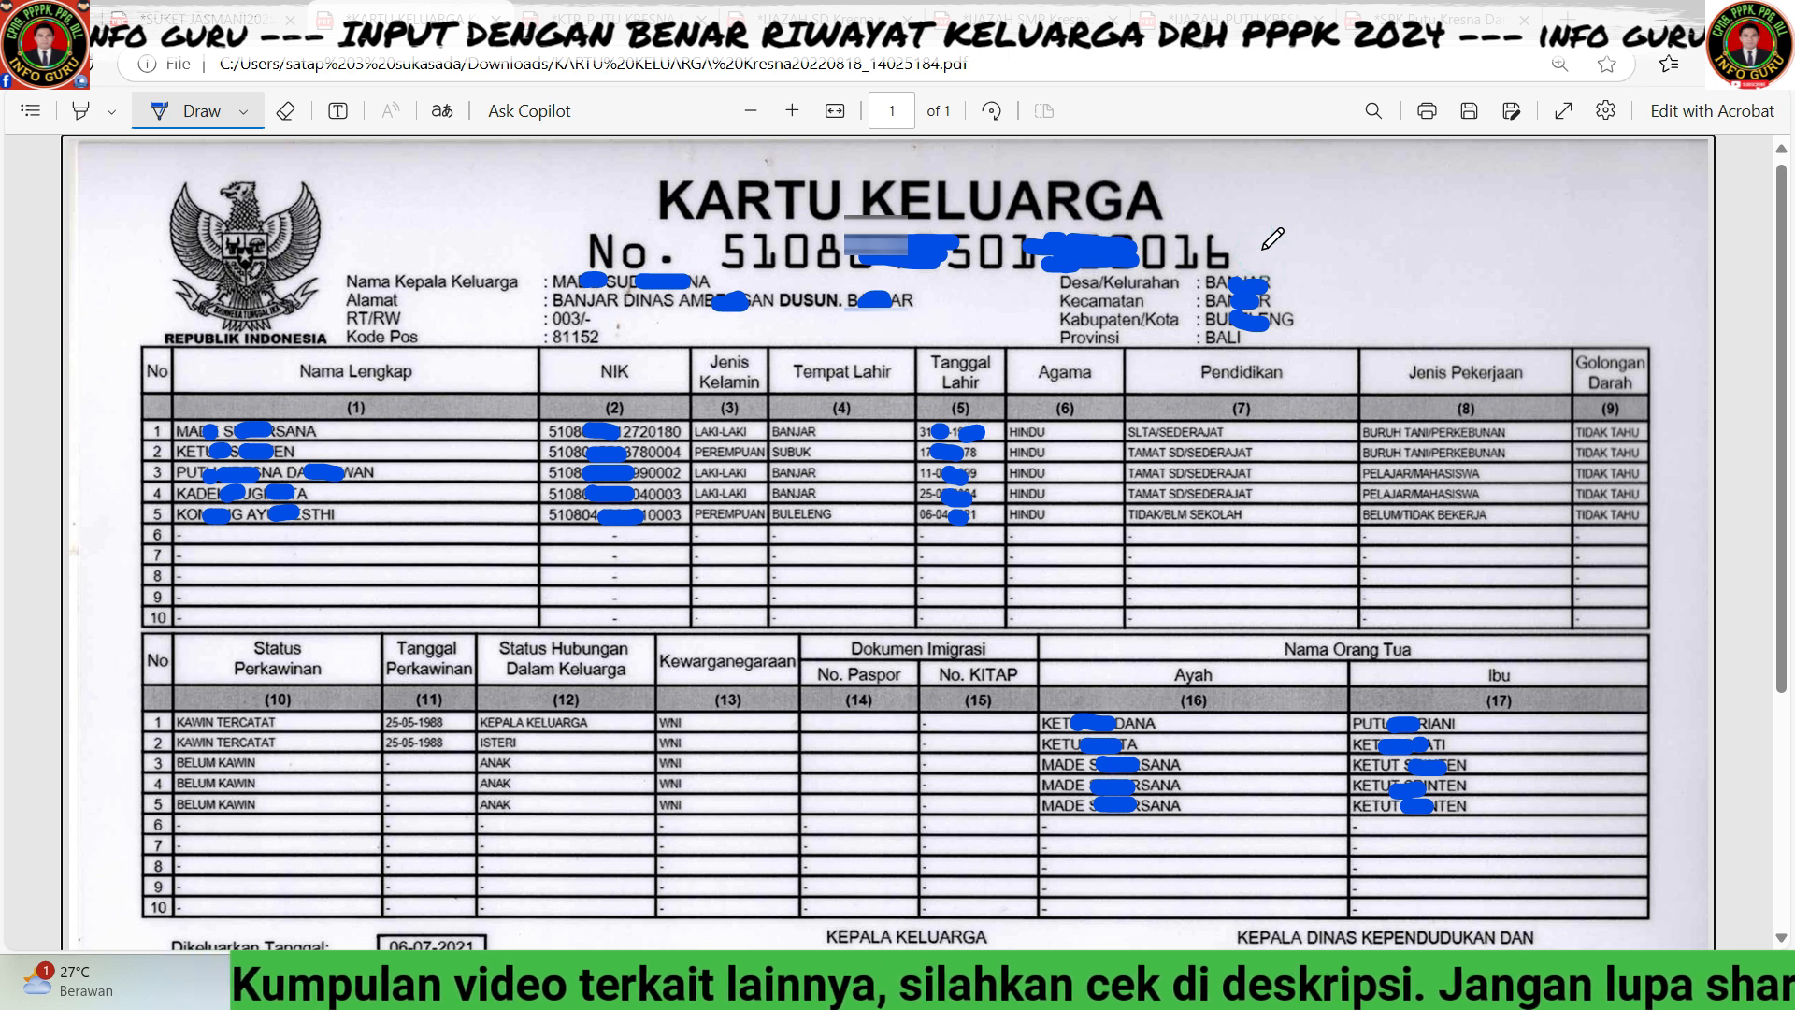
pyautogui.moveTo(1263, 248); pyautogui.dragTo(1322, 206)
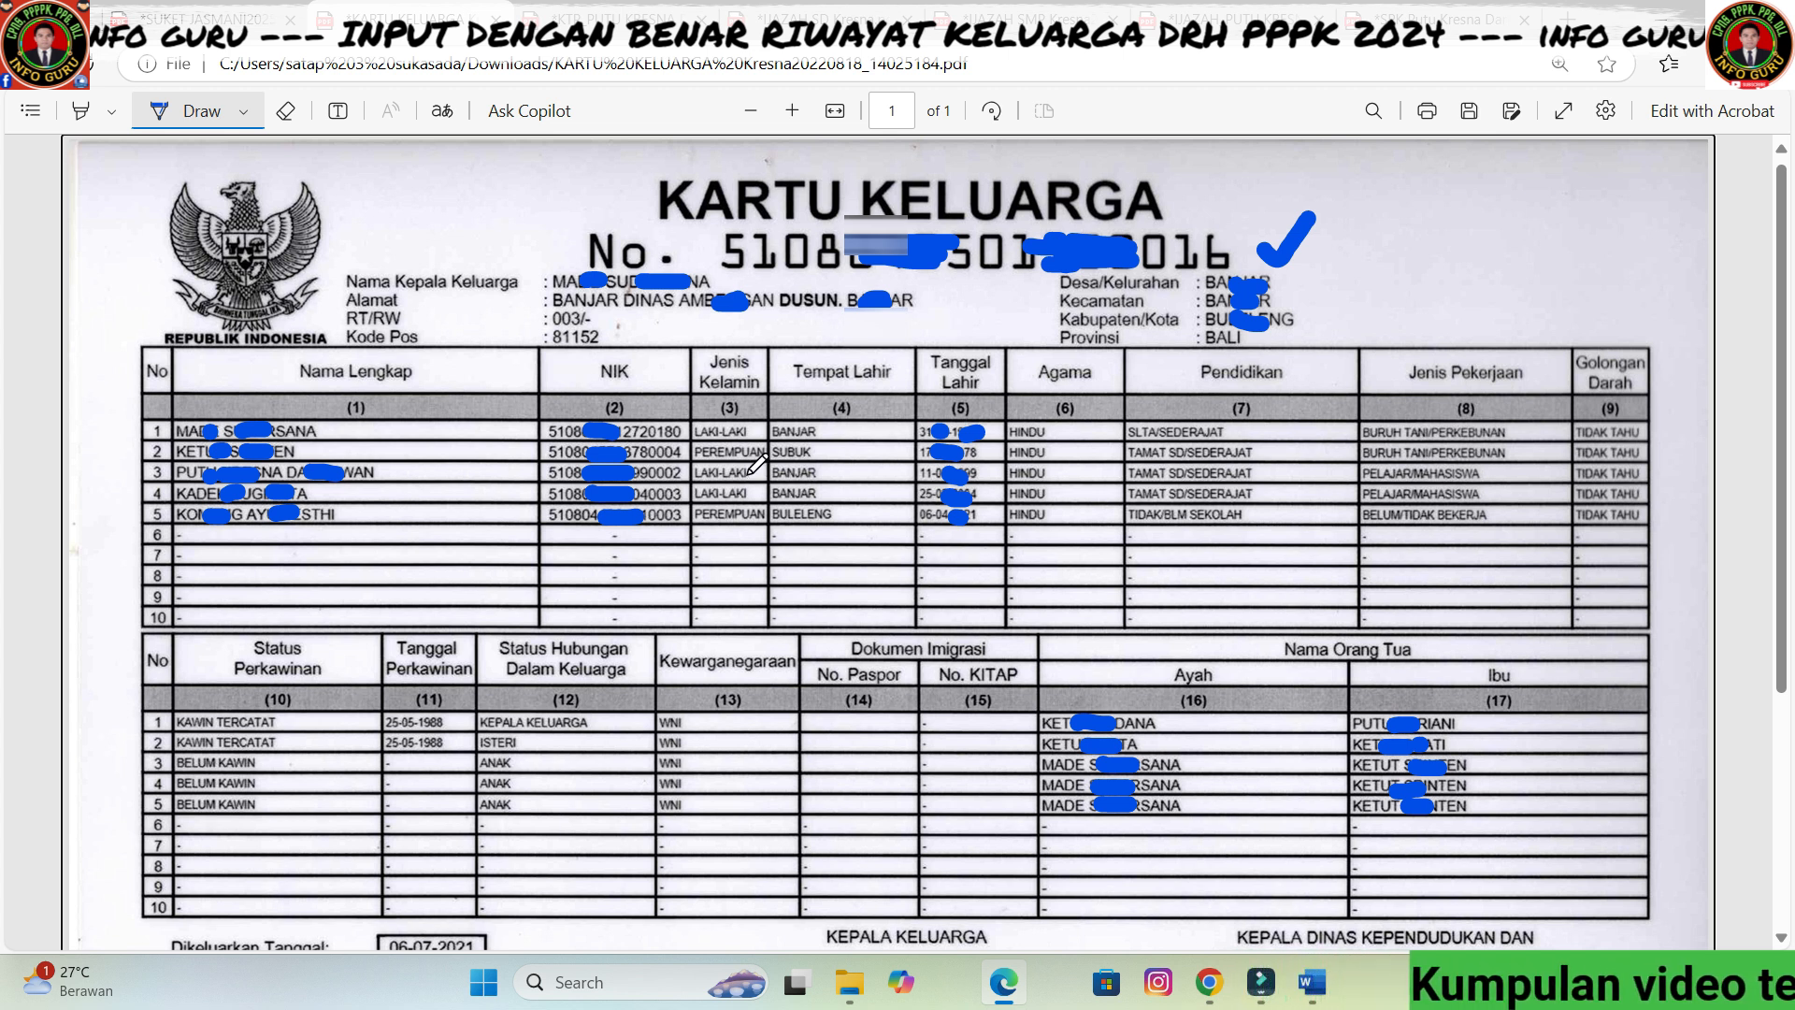
pyautogui.click(1210, 984)
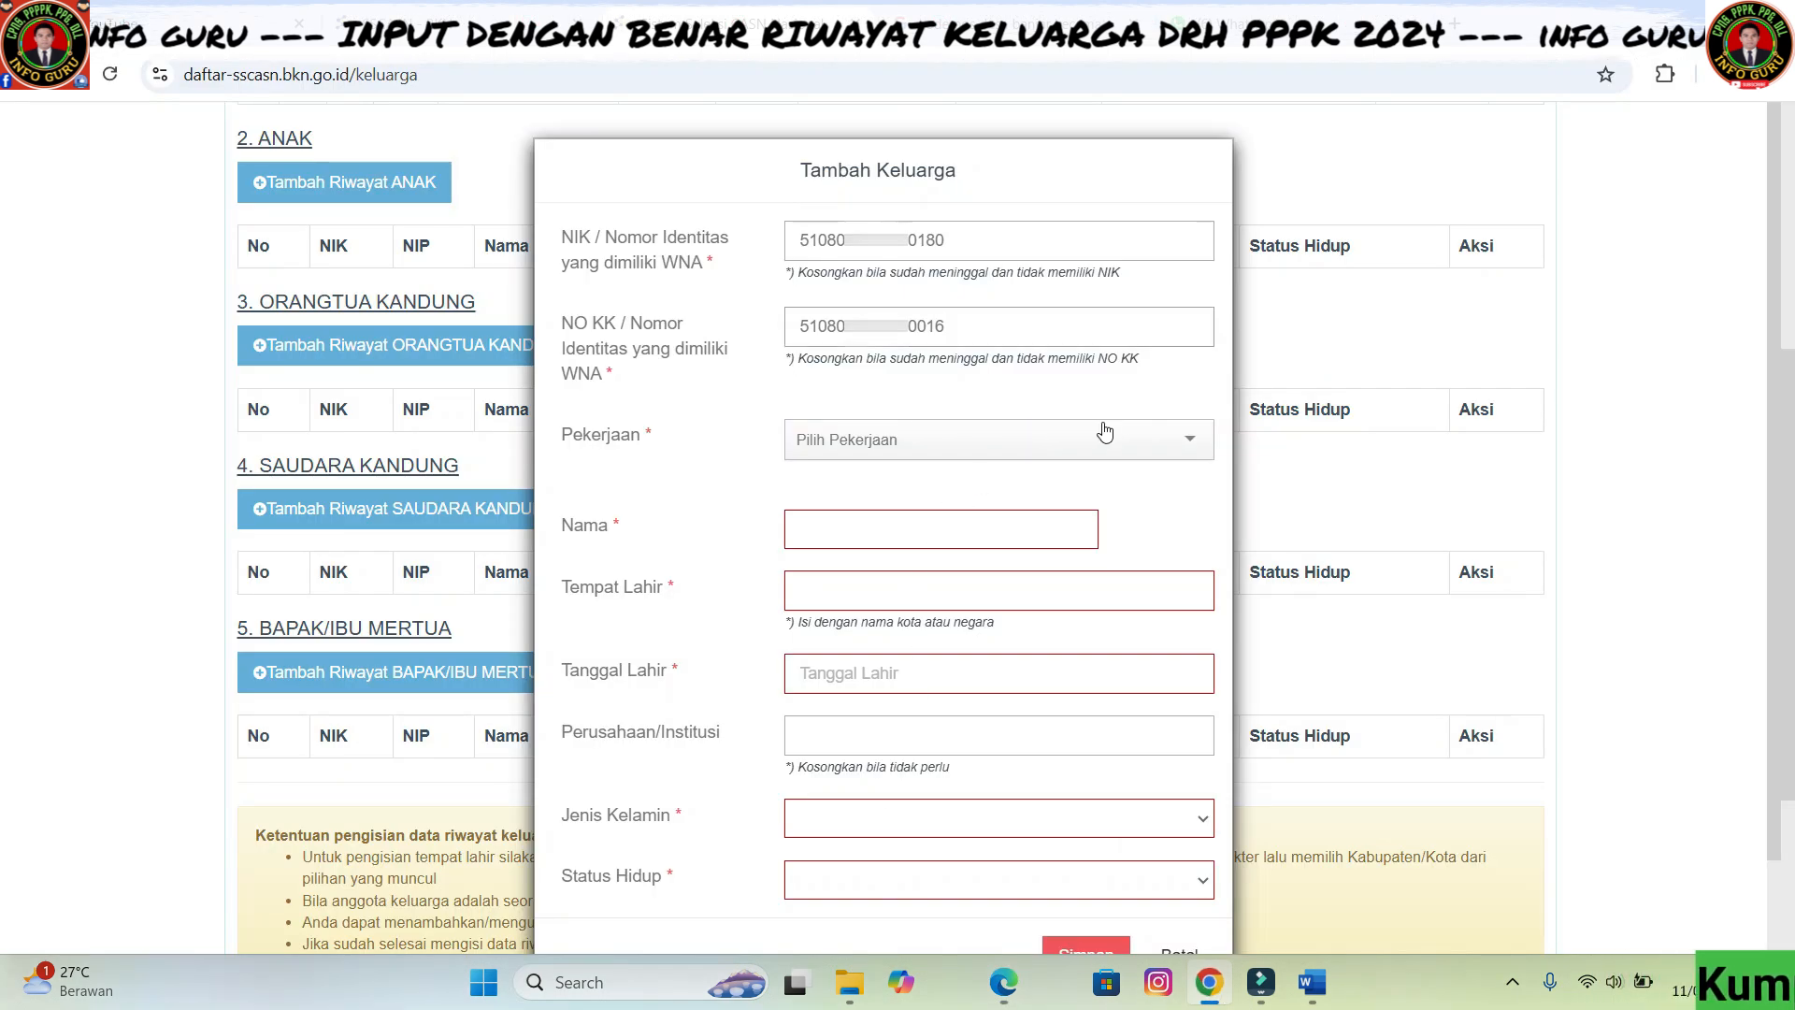
# - Set the parent's occupation to Buruh Tani / Perkebunan after checking the family card
pyautogui.moveTo(1003, 982)
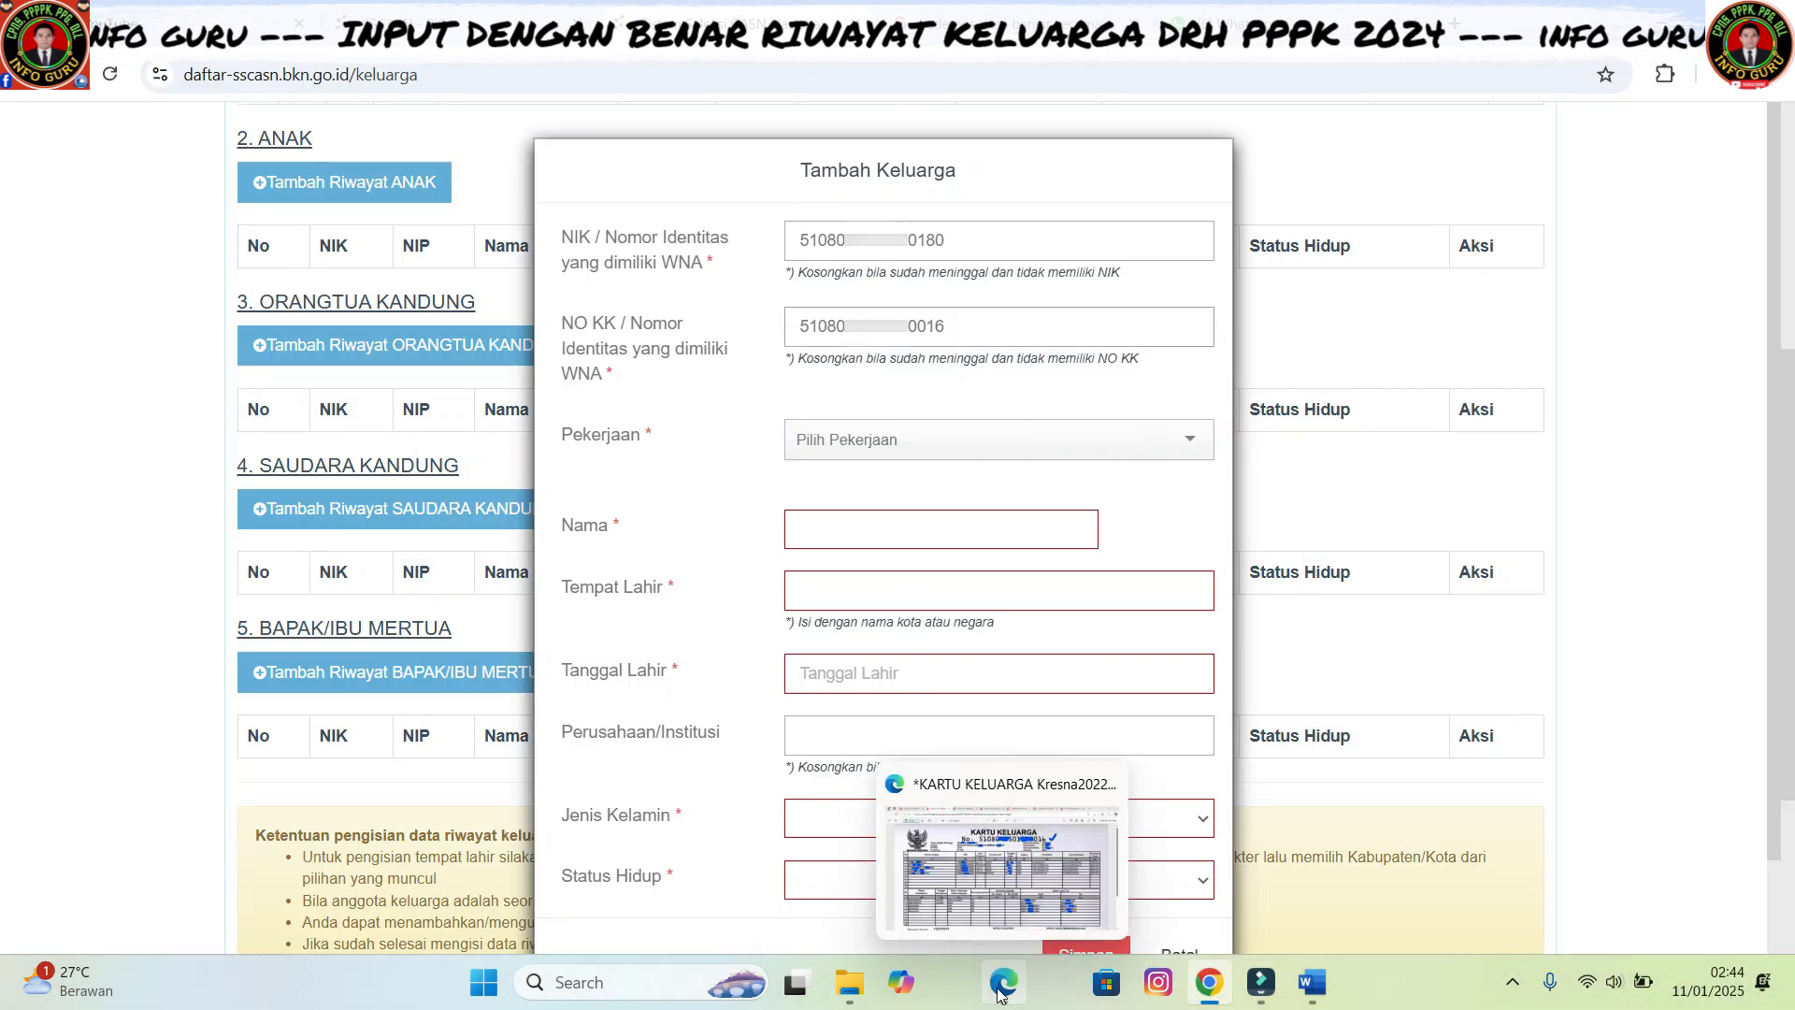
pyautogui.click(1040, 860)
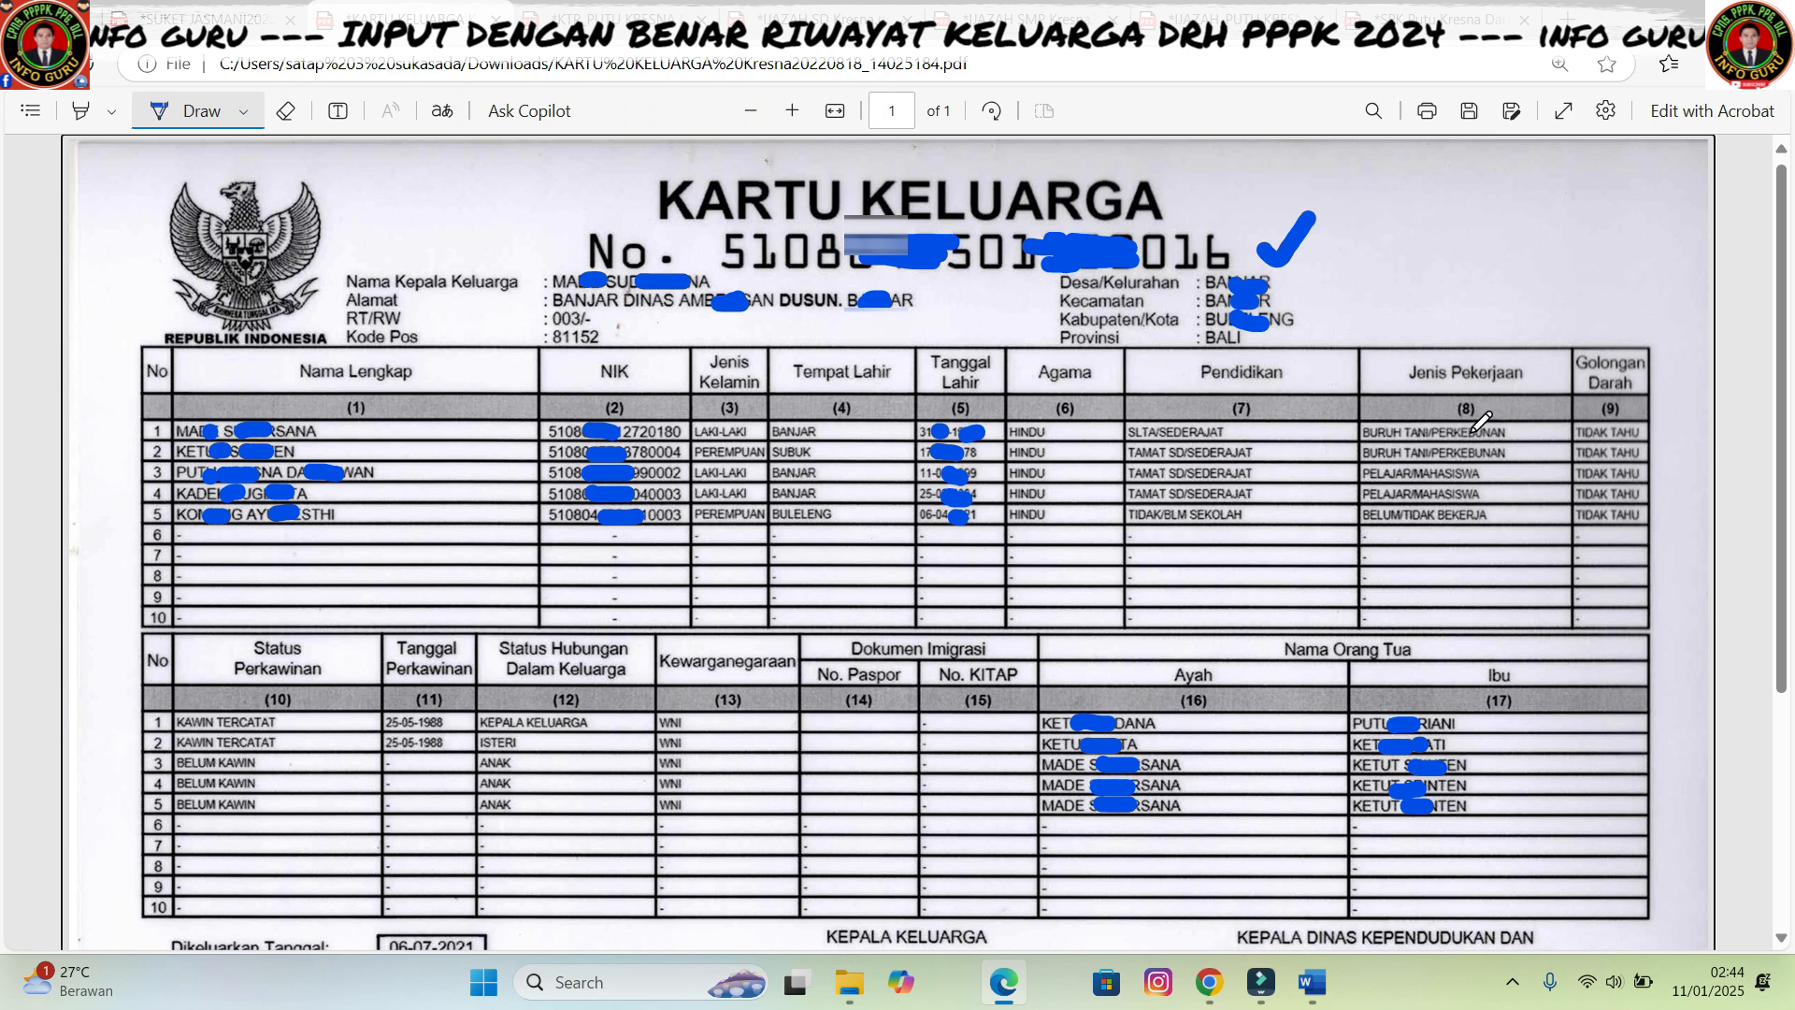
pyautogui.click(1209, 981)
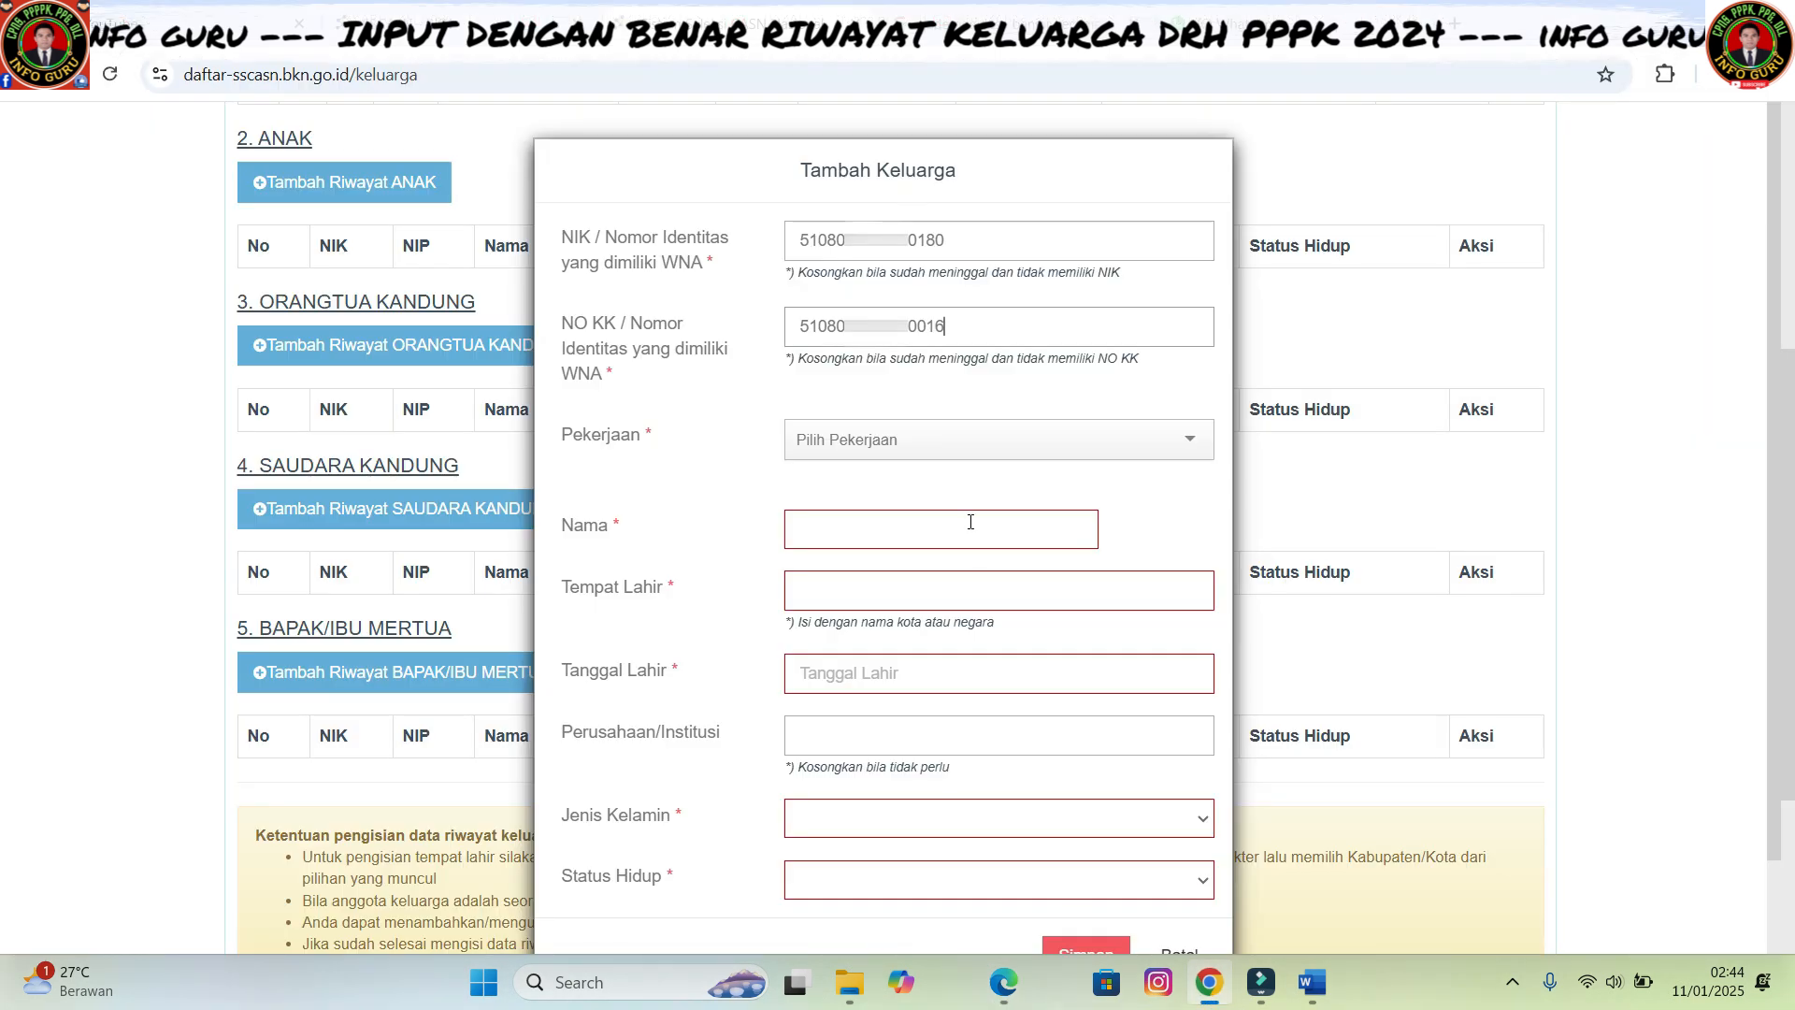
pyautogui.click(1170, 440)
pyautogui.write('tani')
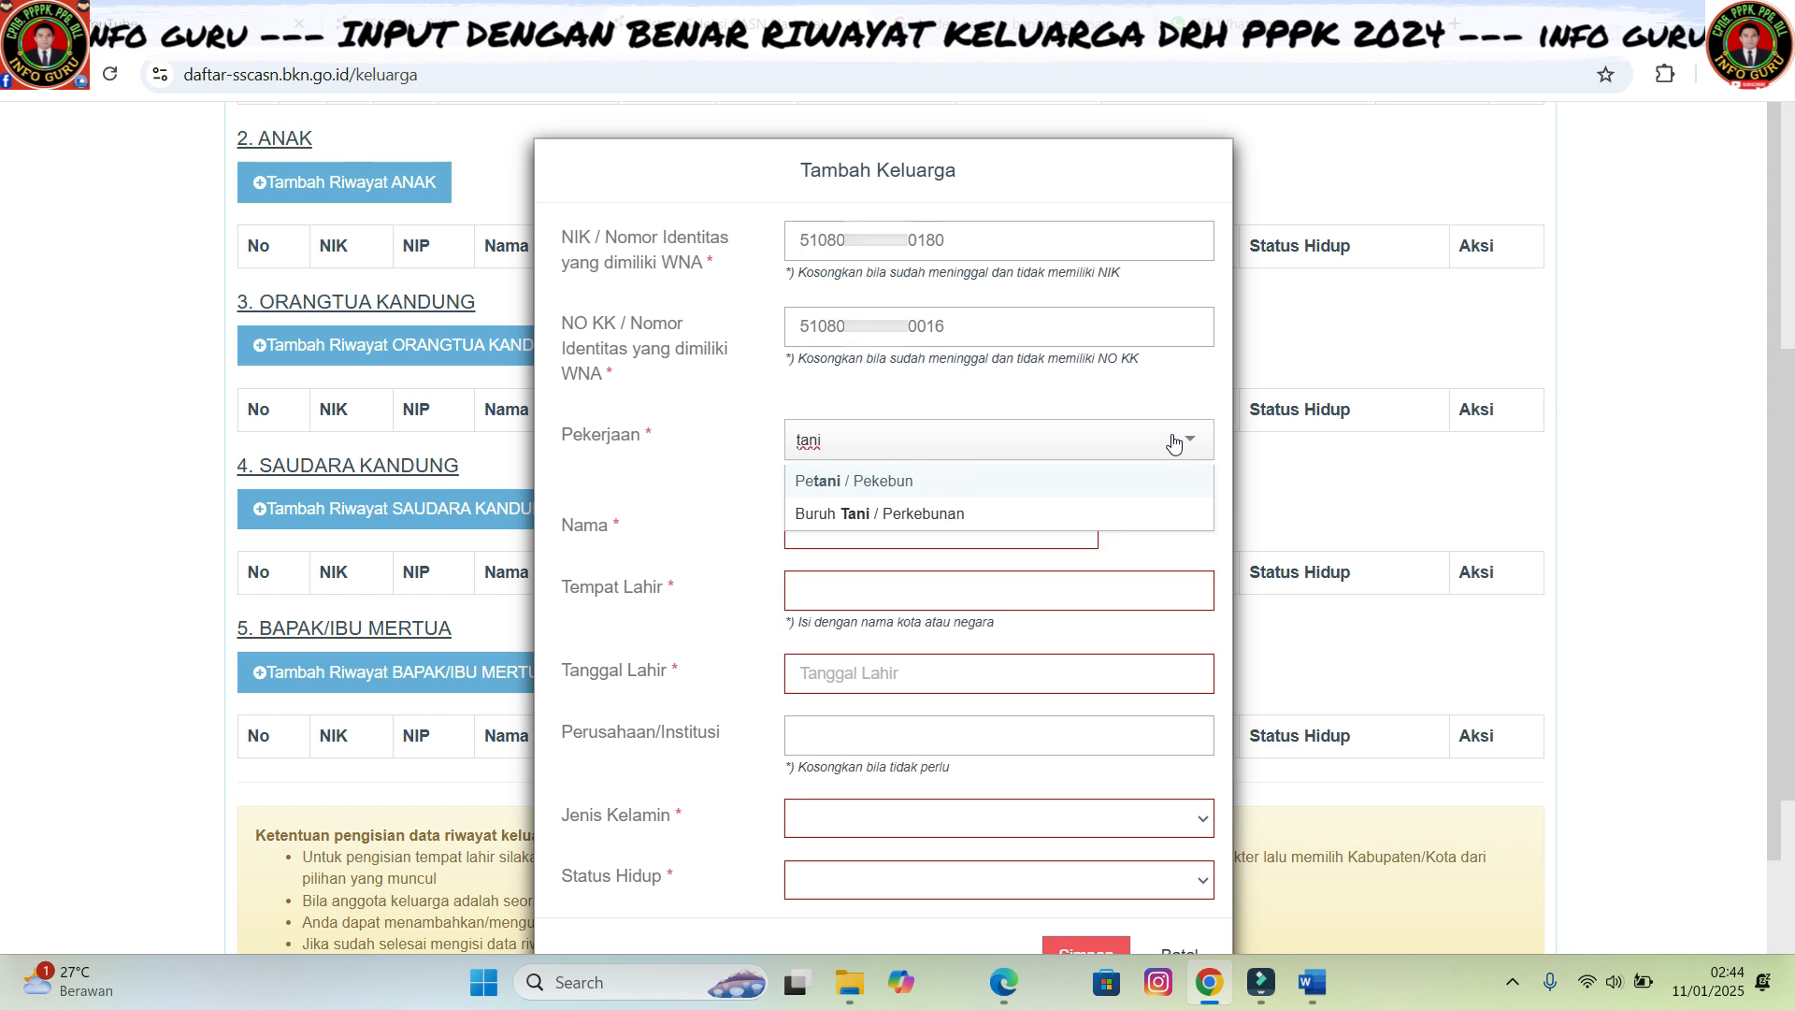
pyautogui.click(927, 514)
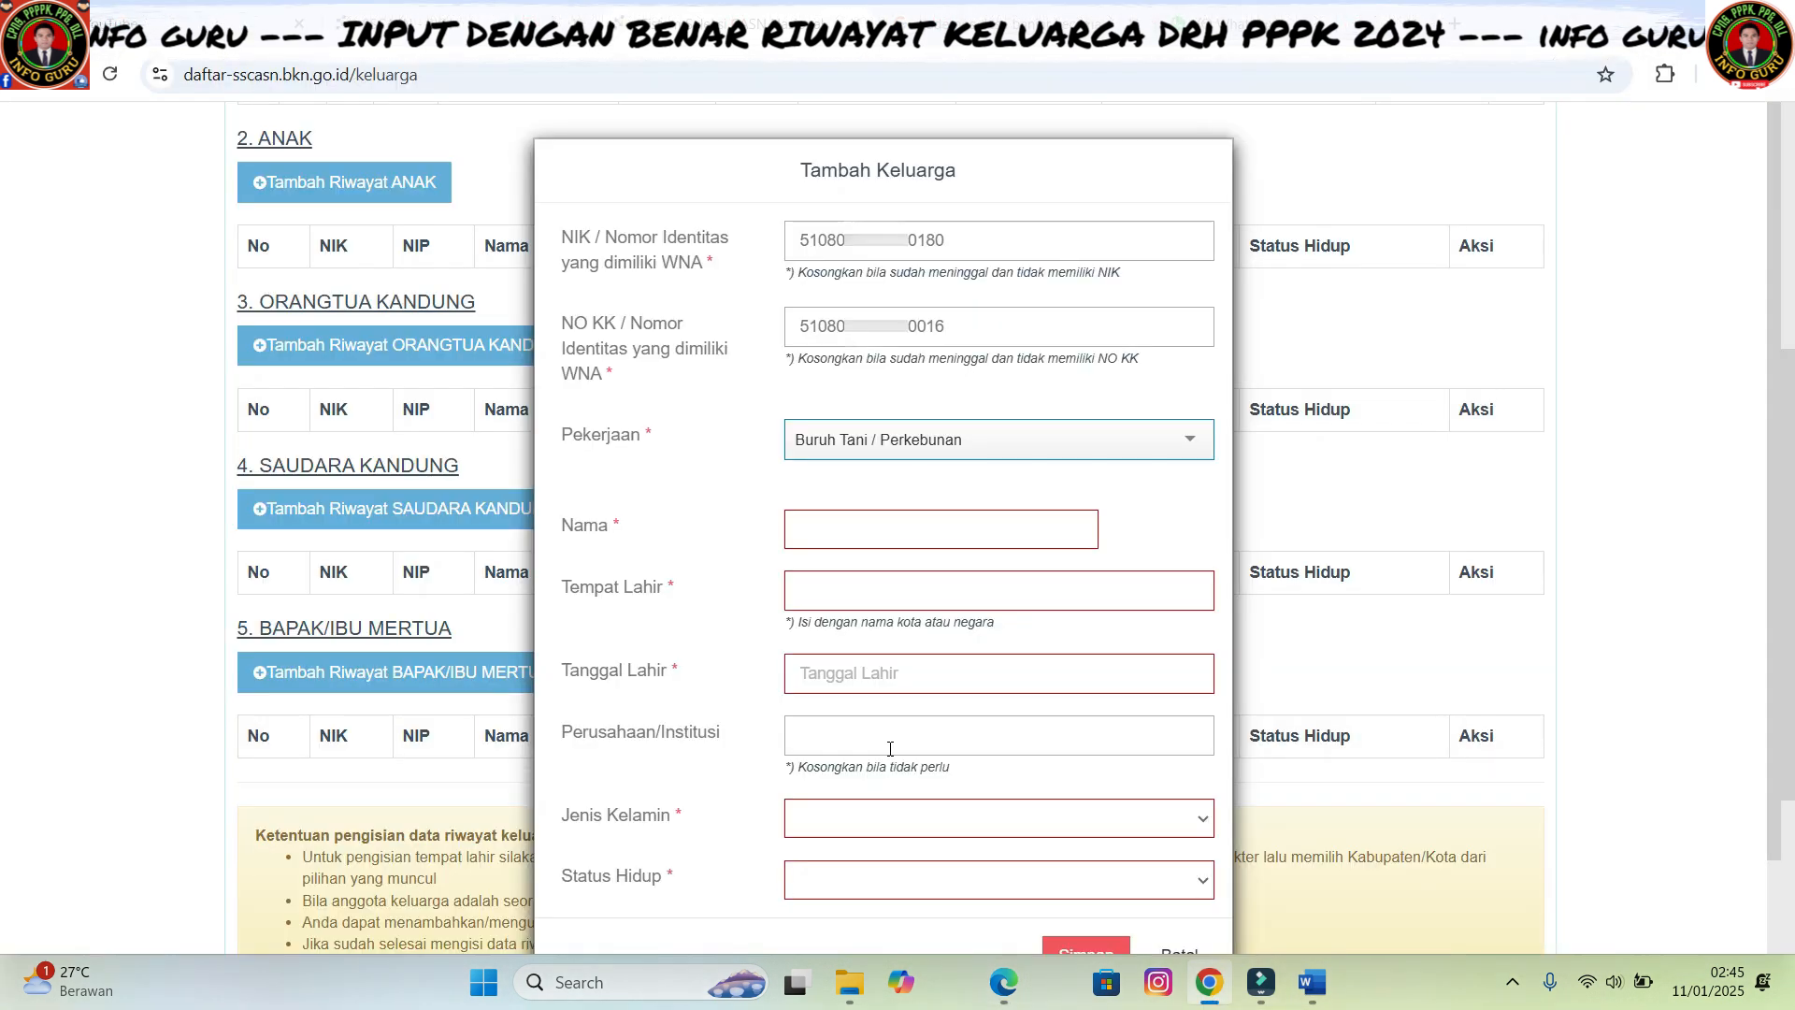
# - Paste the parent's full name and start the birthplace with 'Bul'
pyautogui.click(855, 519)
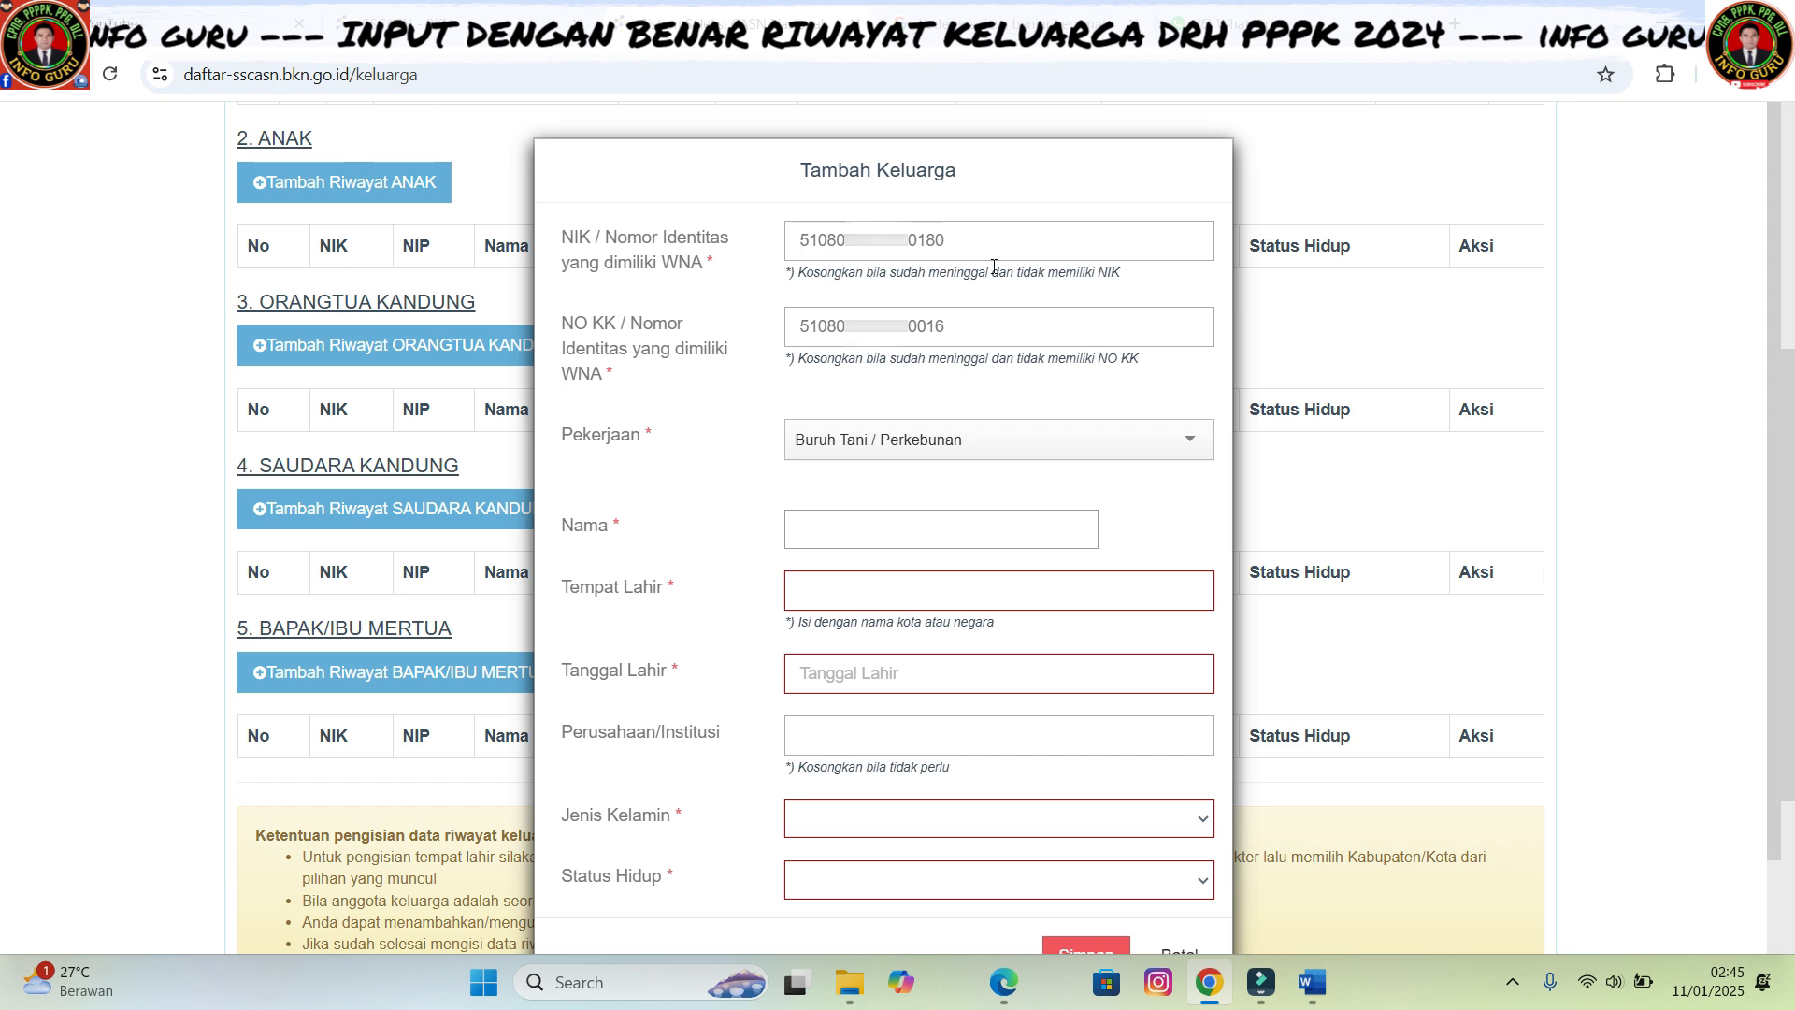
pyautogui.click(831, 530)
pyautogui.click(829, 527)
pyautogui.hotkey('ctrl', 'v')
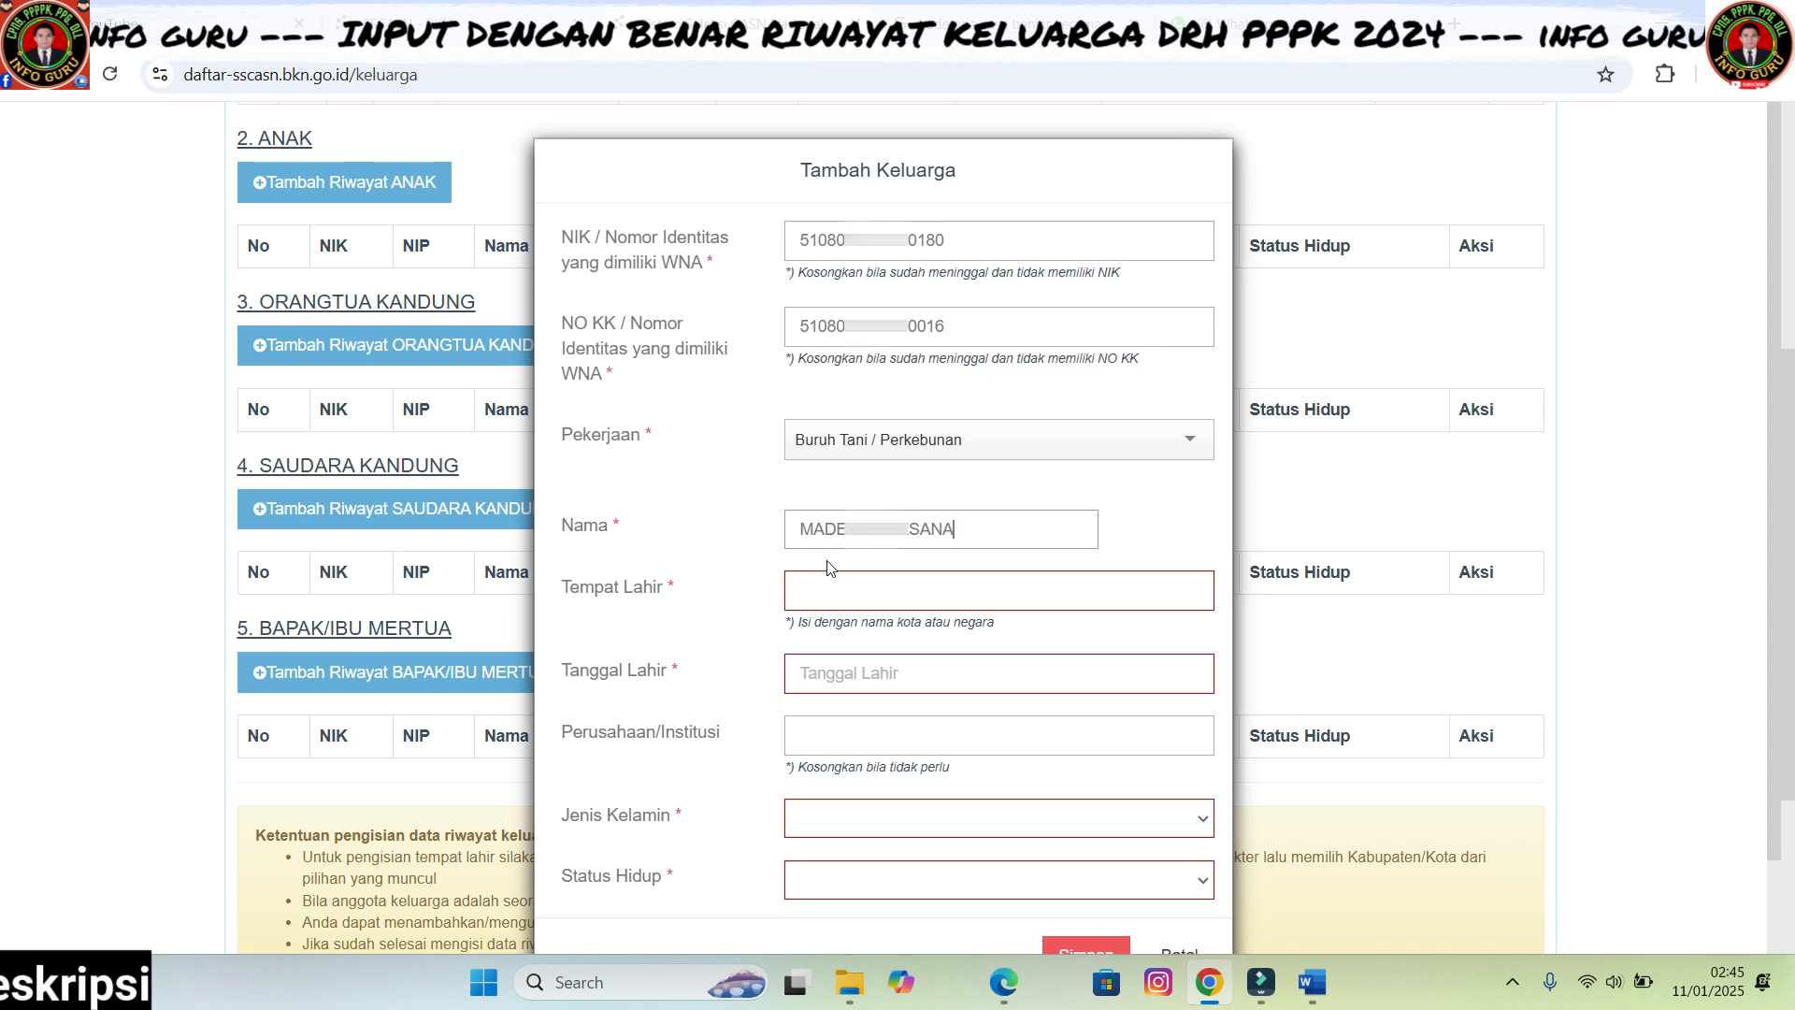
pyautogui.click(1010, 998)
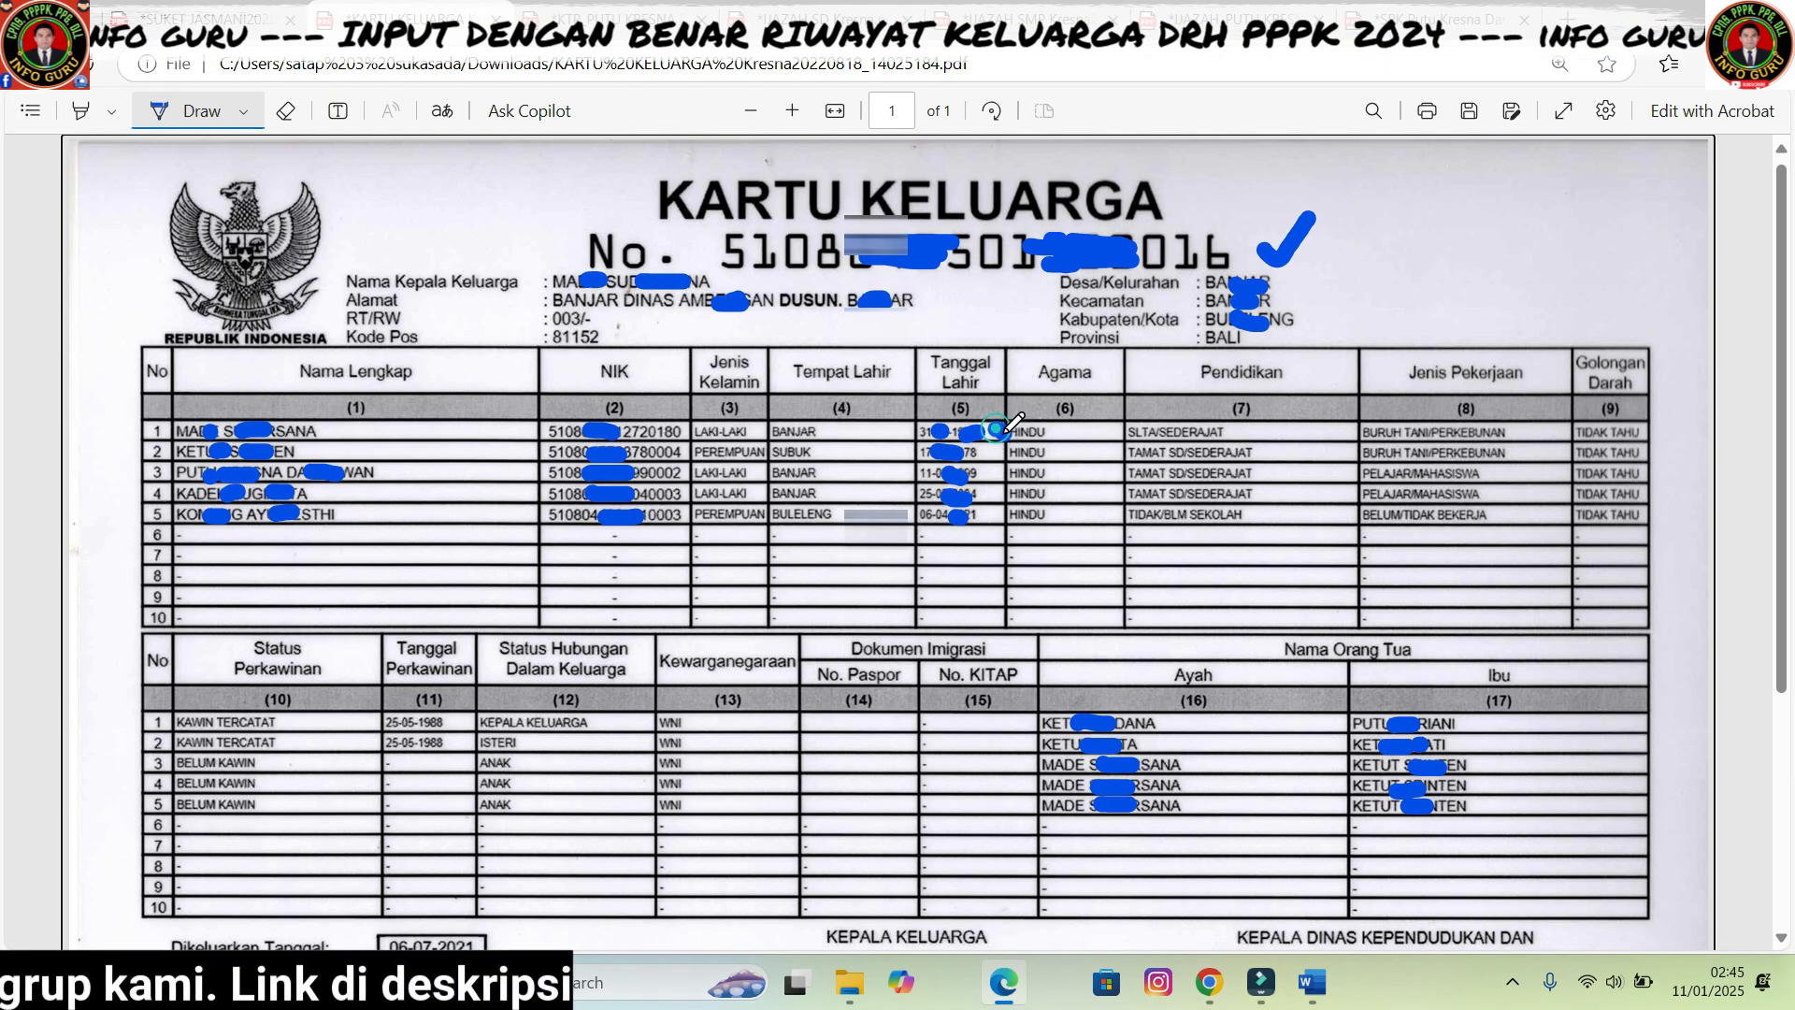
pyautogui.click(1209, 982)
pyautogui.click(852, 592)
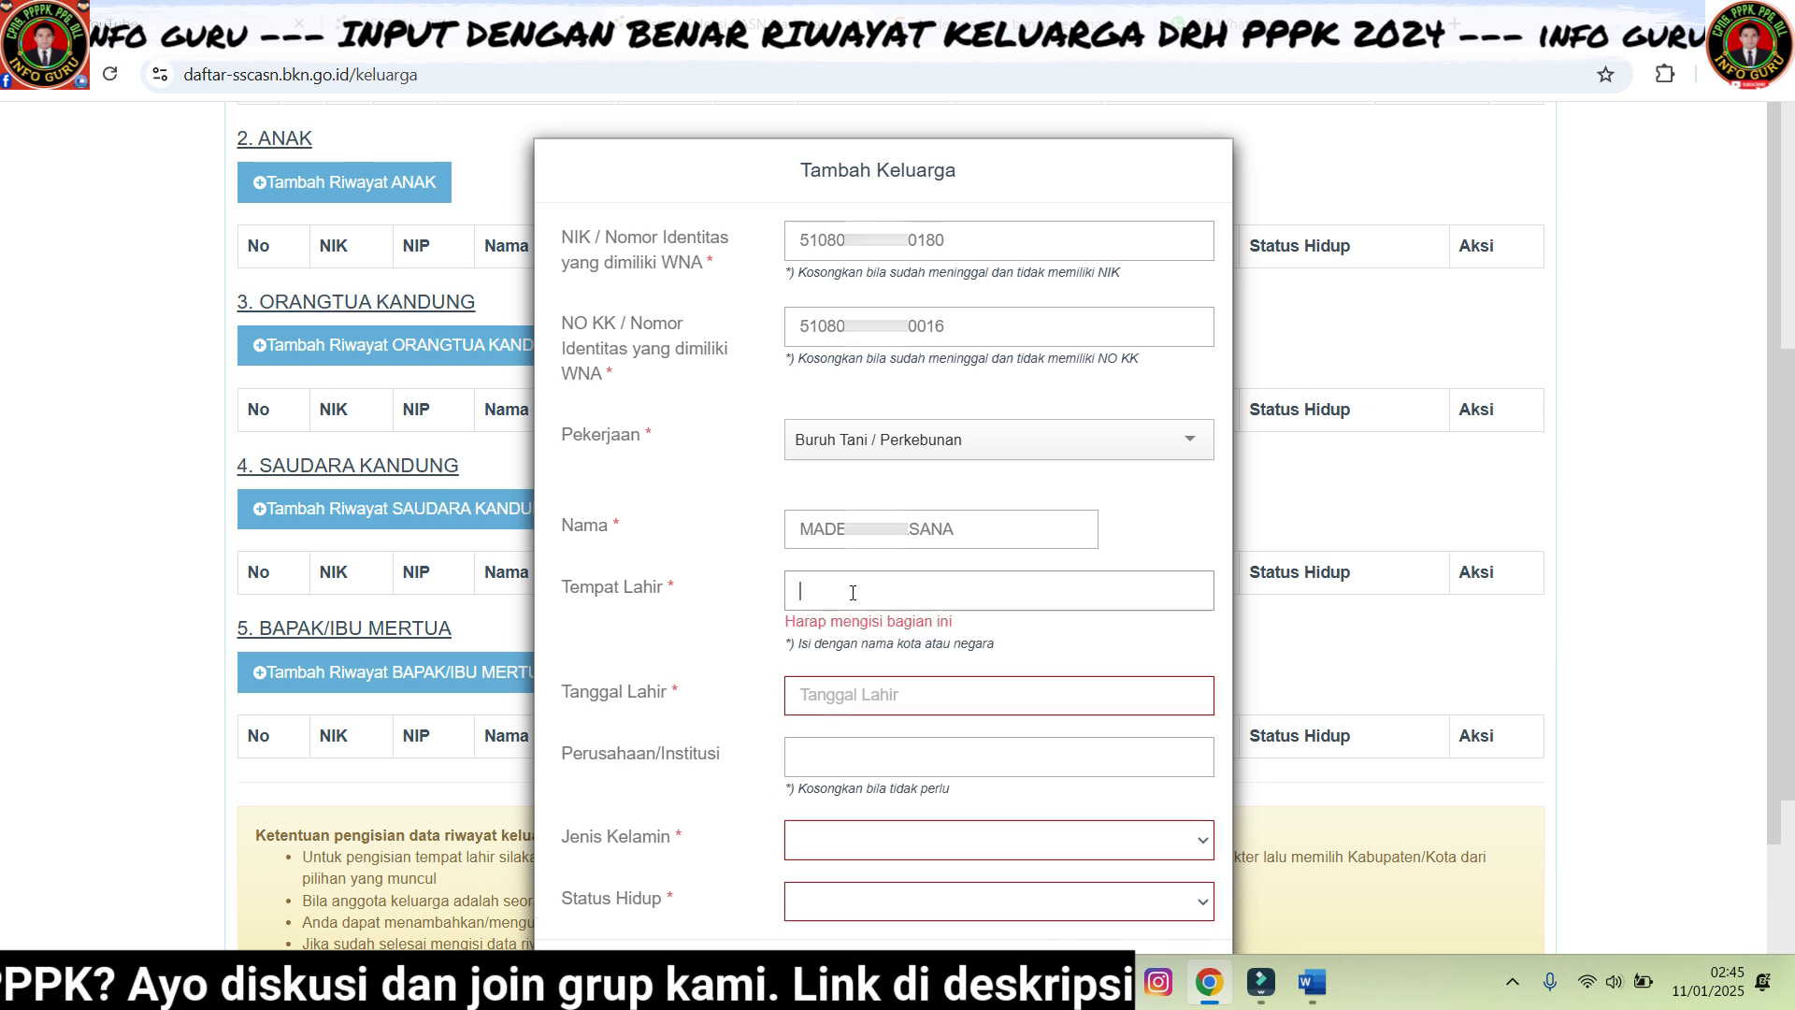
pyautogui.write('Bul')
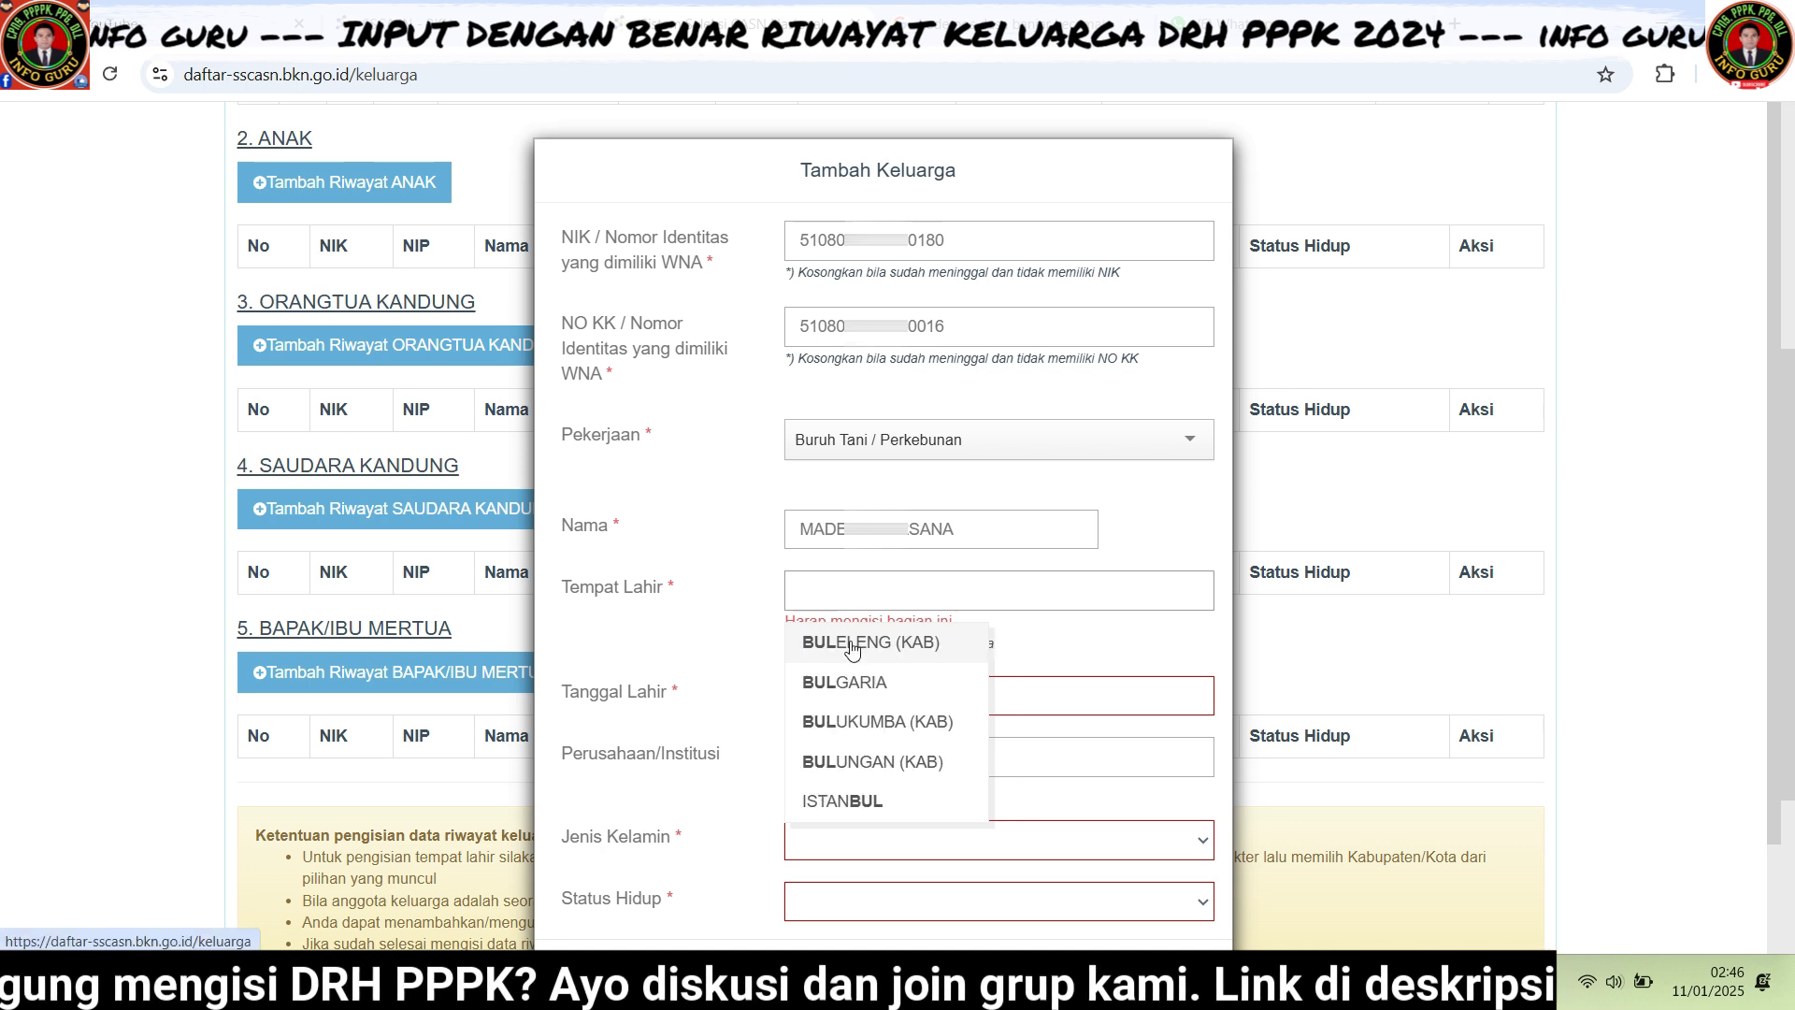
pyautogui.click(853, 643)
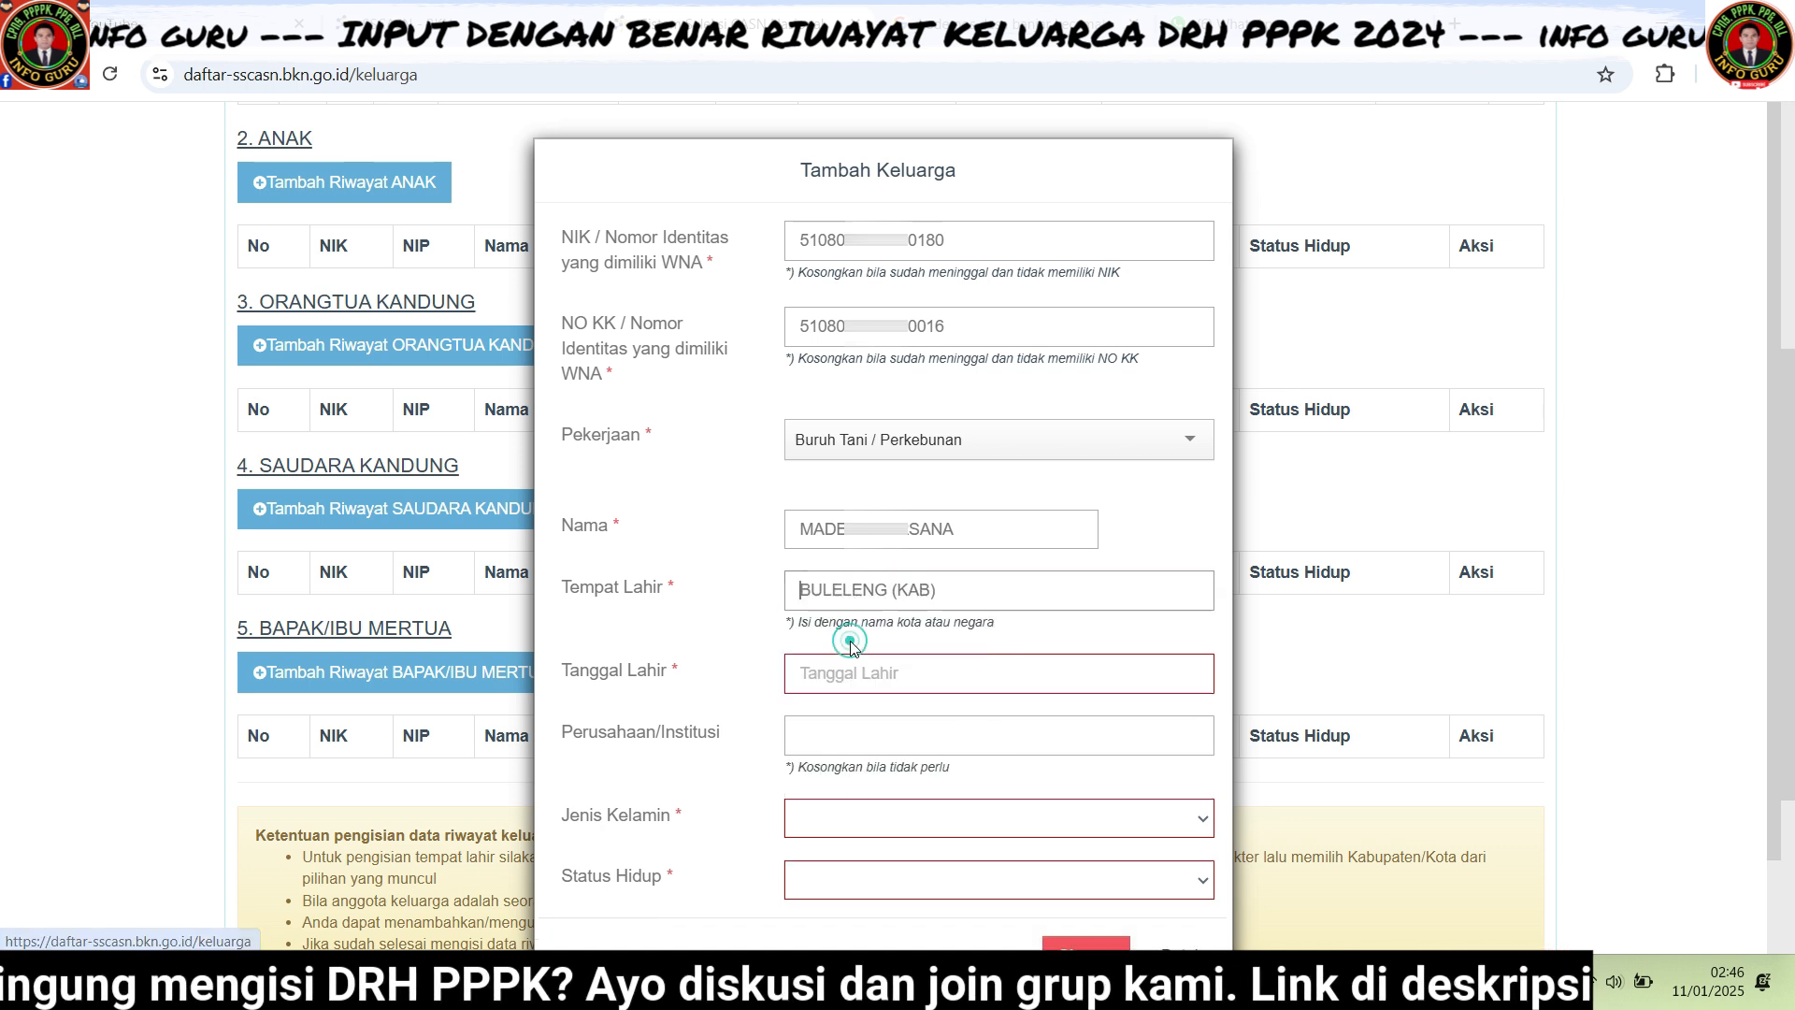
pyautogui.click(943, 683)
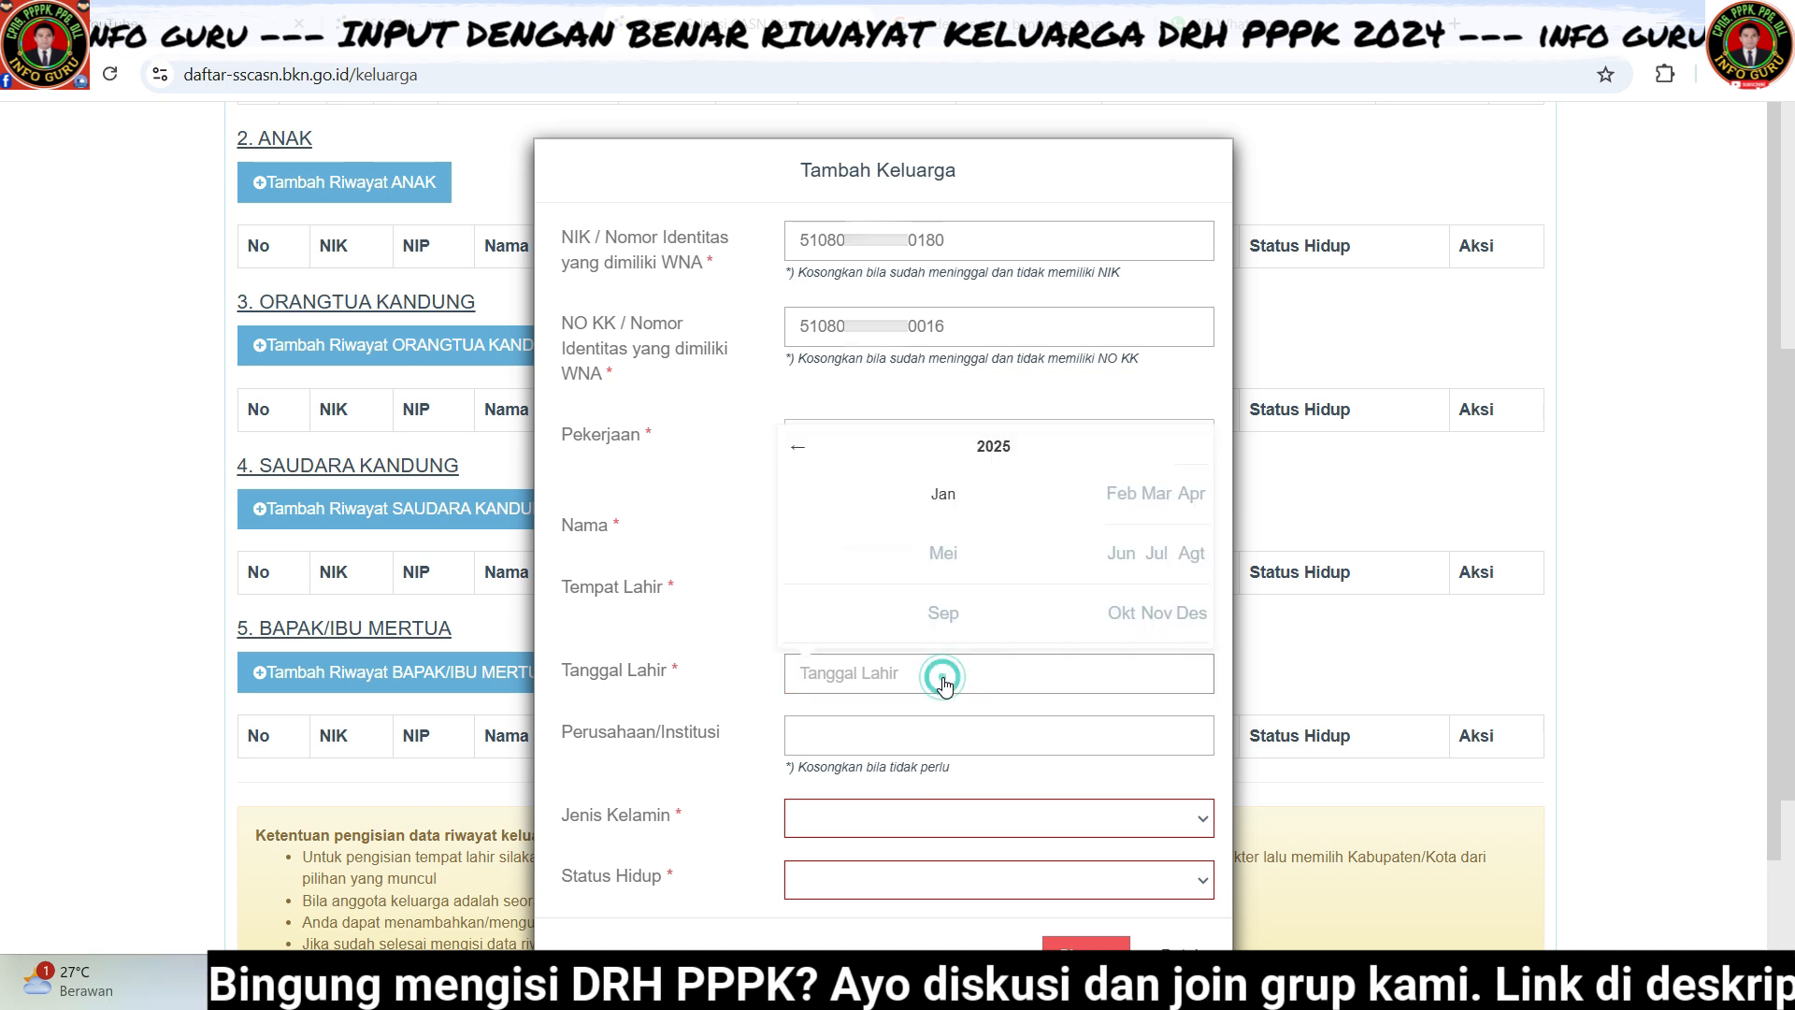
pyautogui.click(991, 448)
pyautogui.click(798, 449)
pyautogui.click(799, 450)
pyautogui.click(801, 452)
pyautogui.click(799, 455)
pyautogui.click(799, 456)
pyautogui.click(799, 455)
pyautogui.click(799, 455)
pyautogui.click(1194, 458)
pyautogui.click(1194, 458)
pyautogui.click(1189, 510)
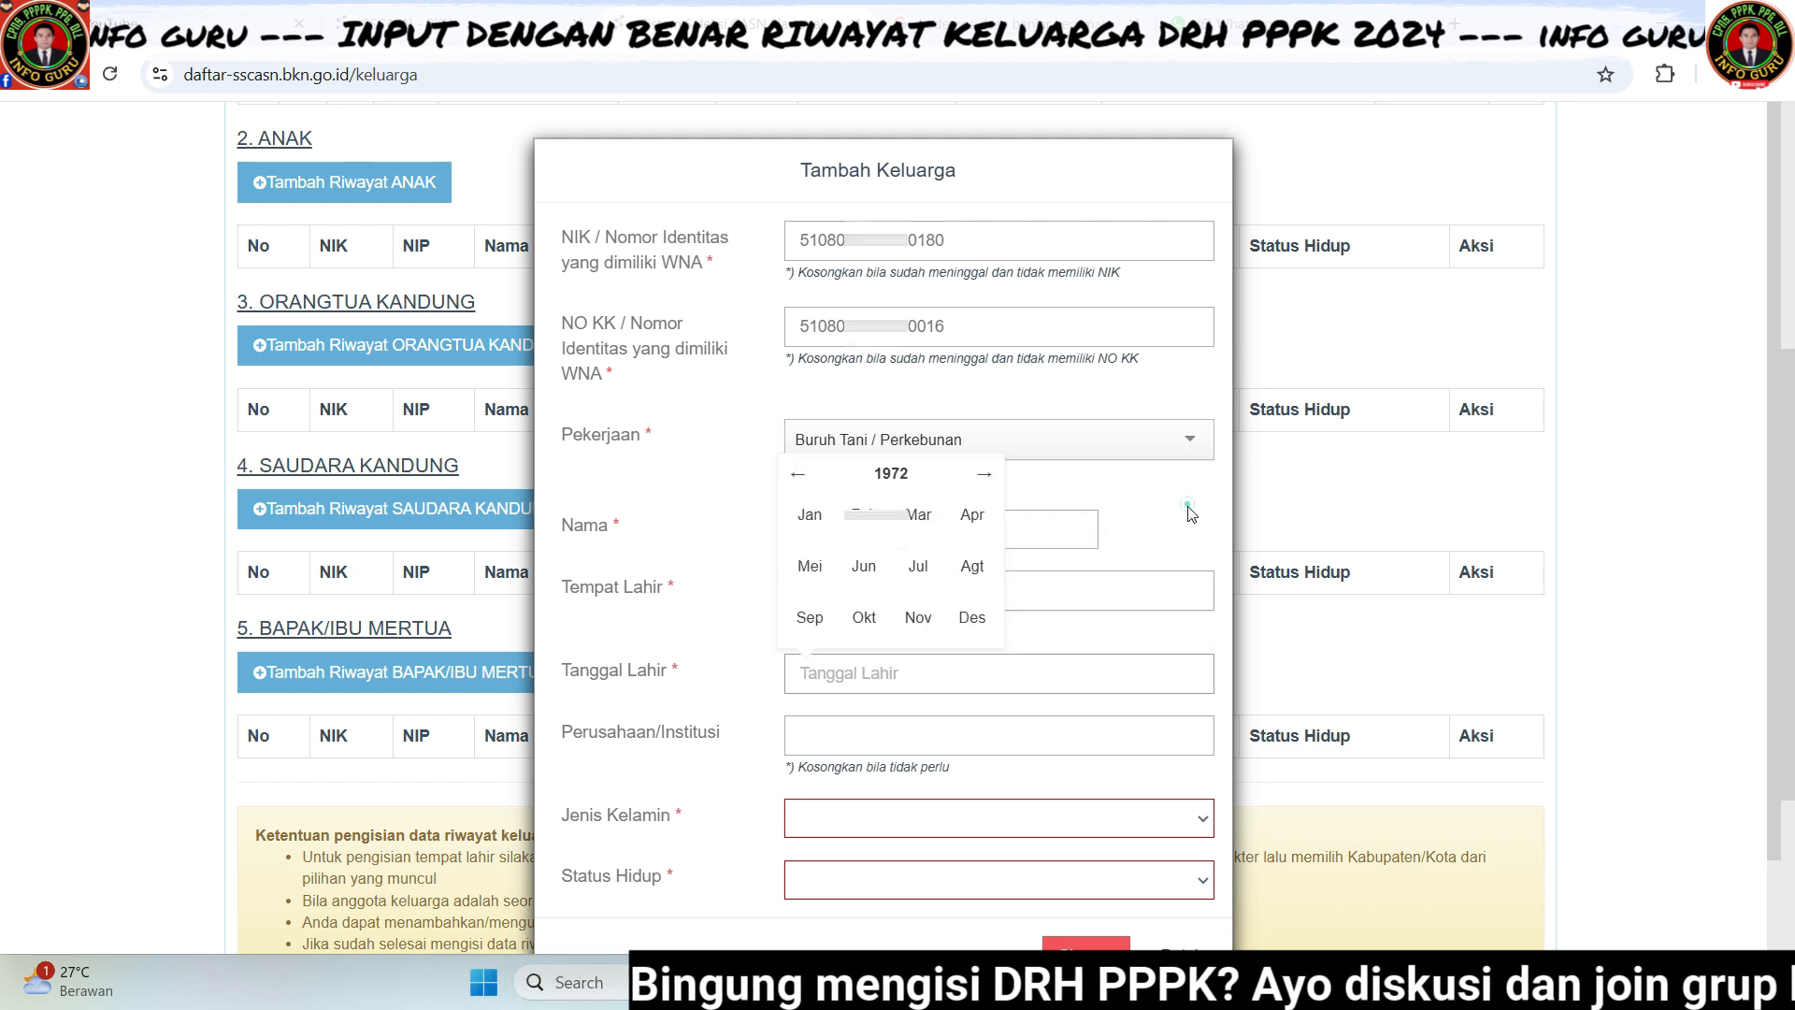
pyautogui.click(972, 621)
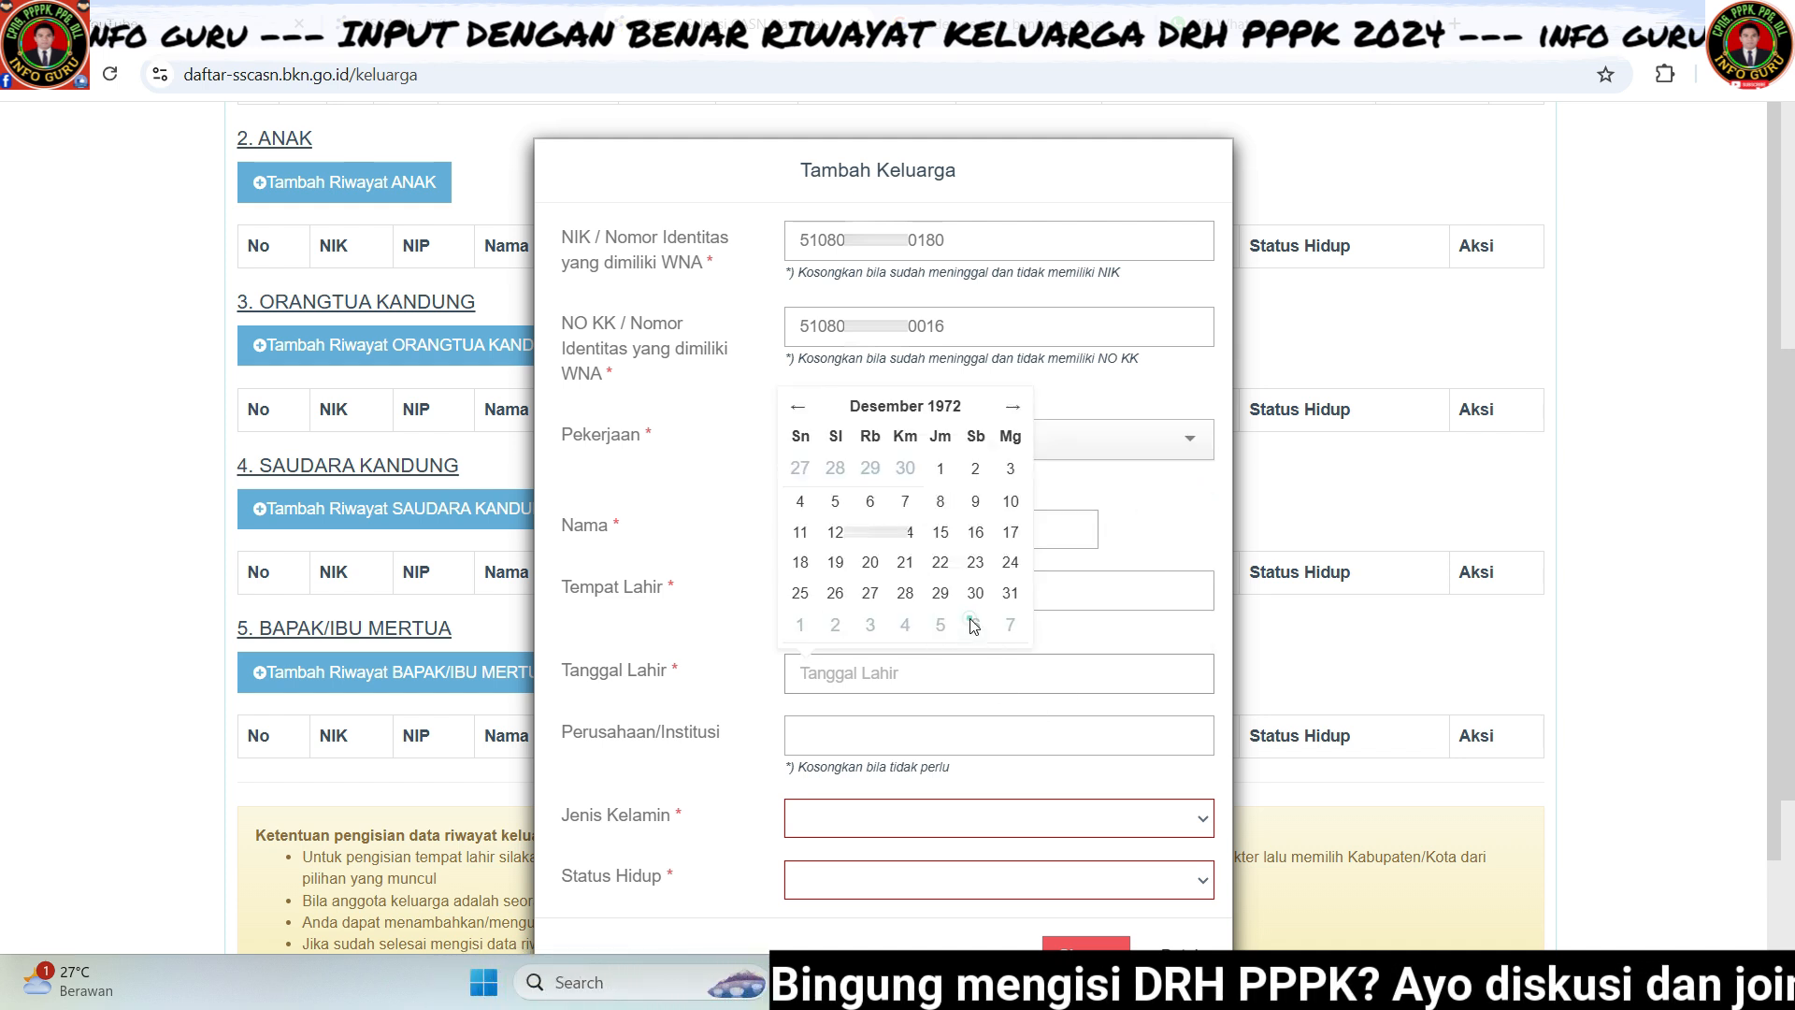
pyautogui.click(1007, 592)
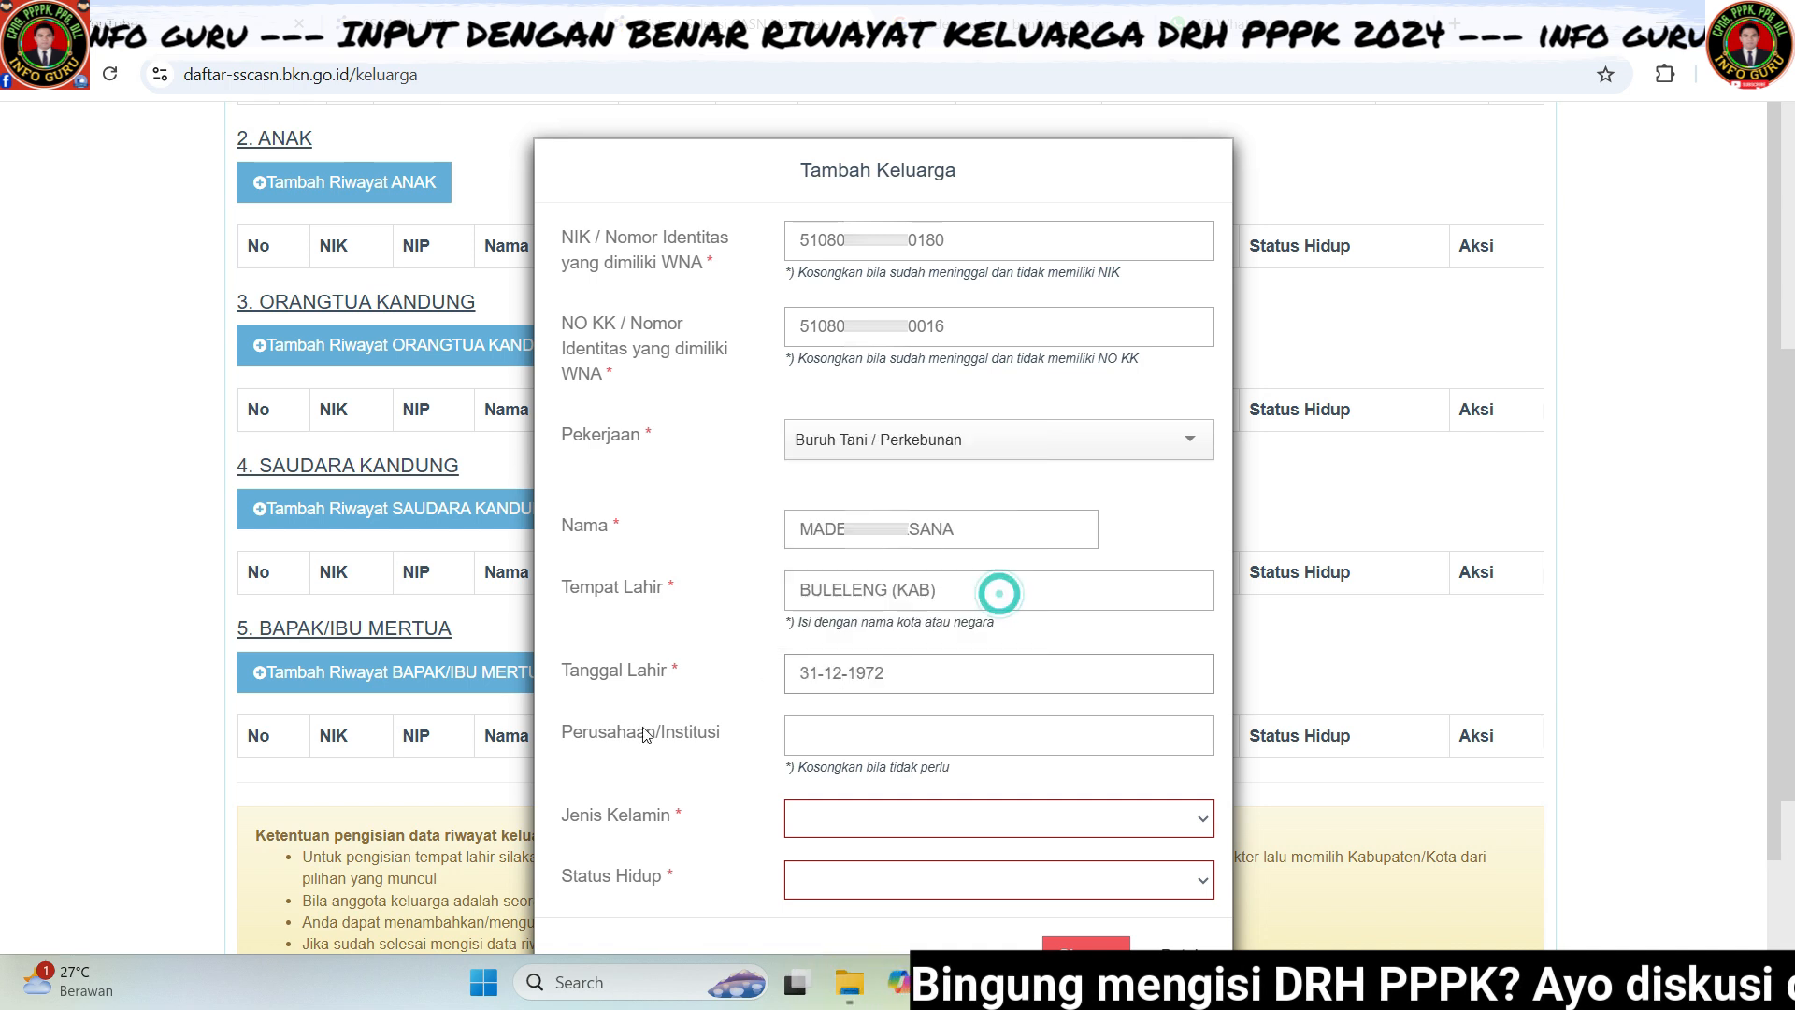
# - Set gender to Pria and status to Hidup, then save the parent record
pyautogui.click(817, 736)
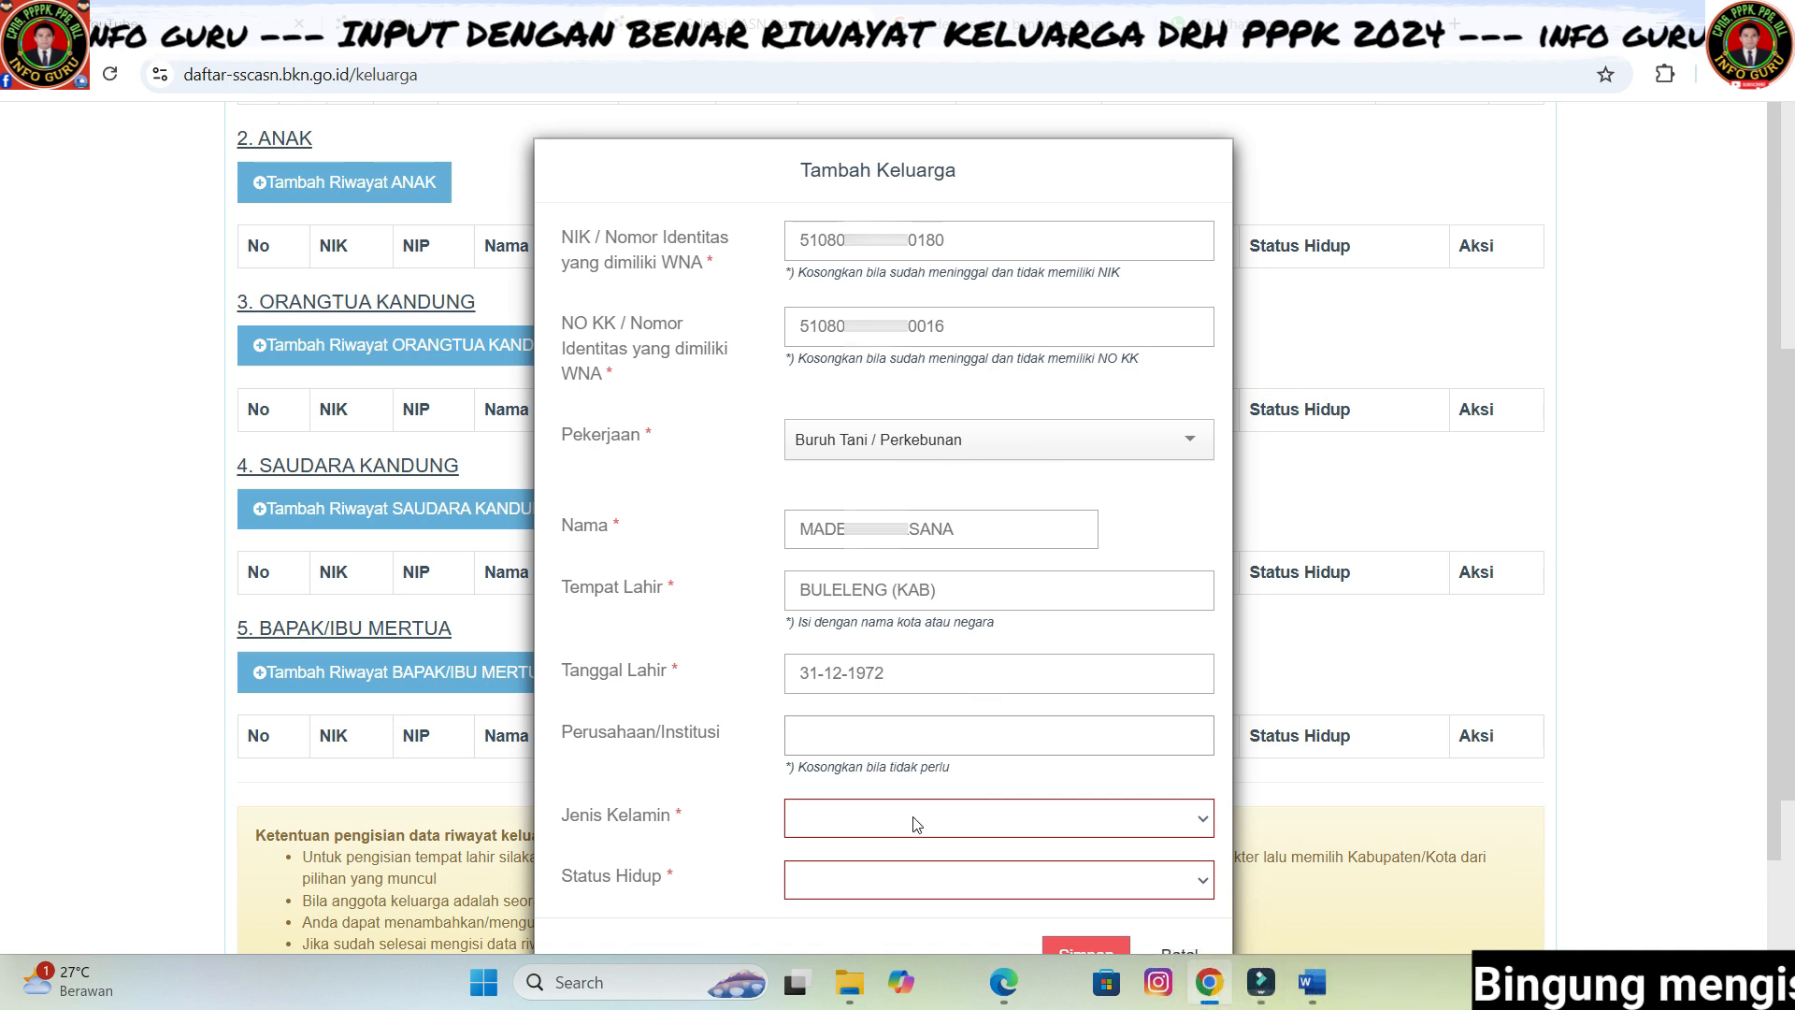
pyautogui.click(889, 826)
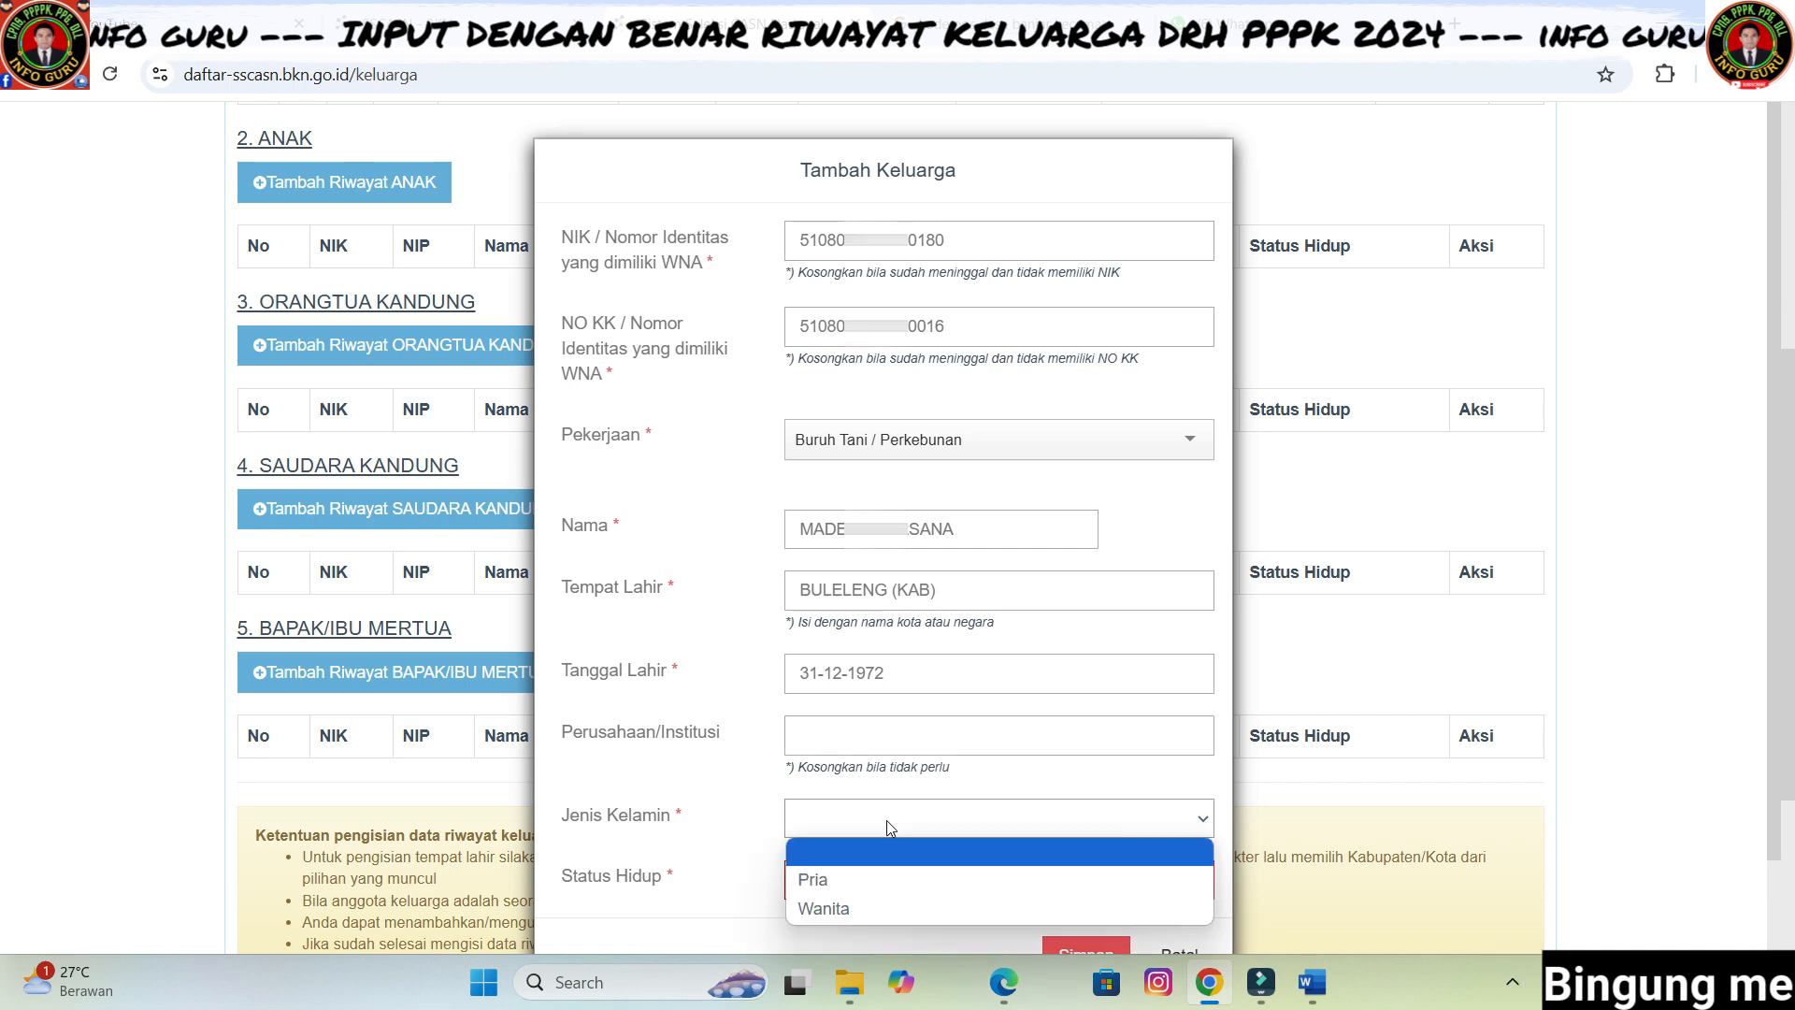
pyautogui.click(867, 875)
pyautogui.click(1179, 892)
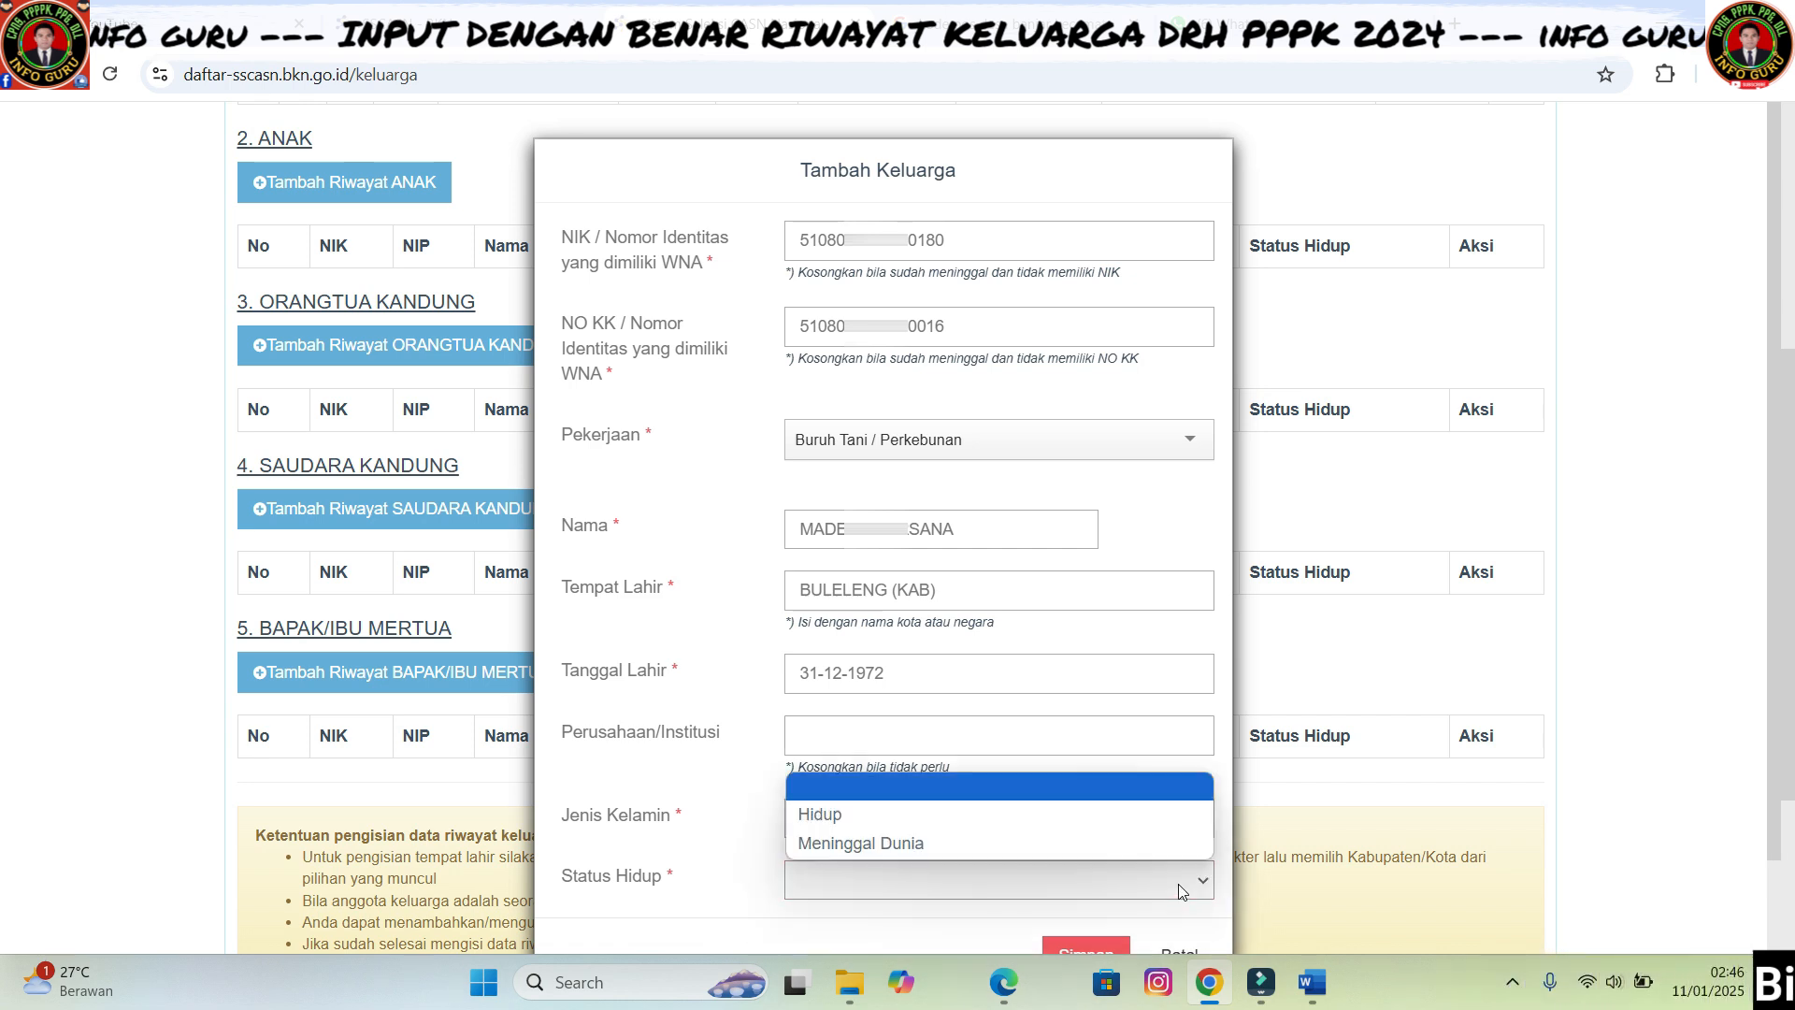
pyautogui.click(833, 817)
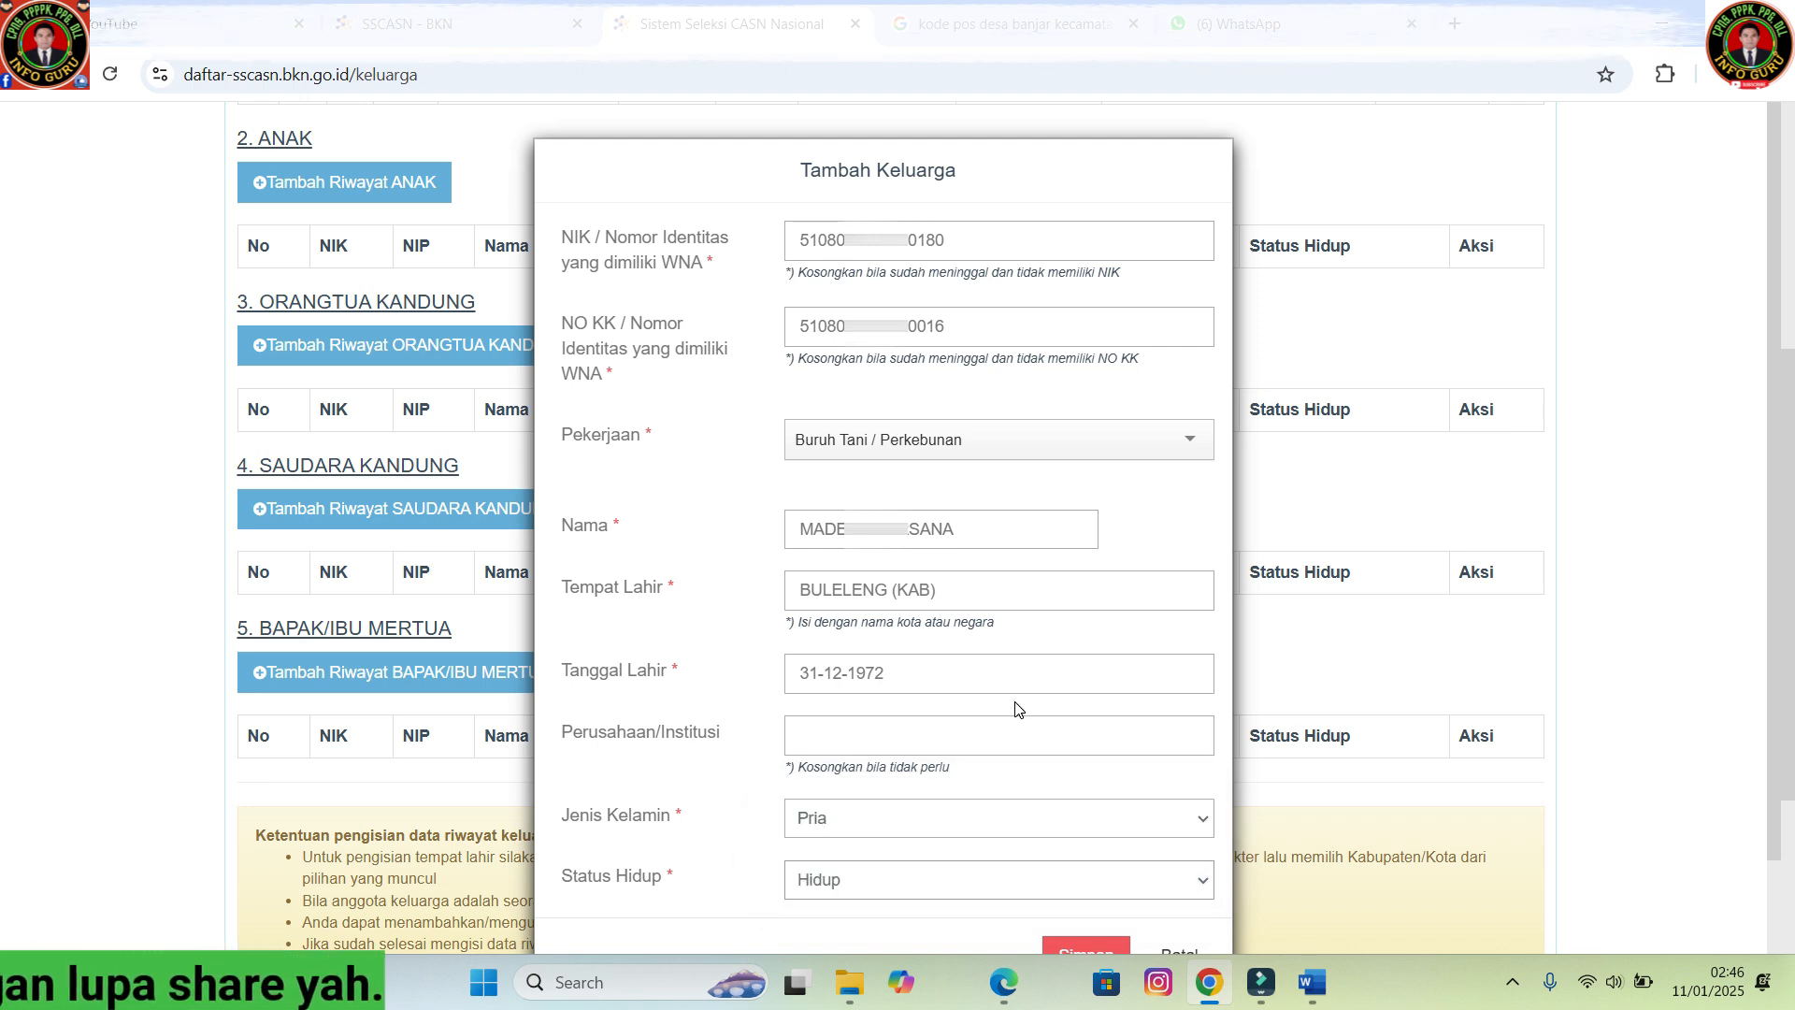
pyautogui.scroll(-1, 1018, 708)
pyautogui.click(1084, 847)
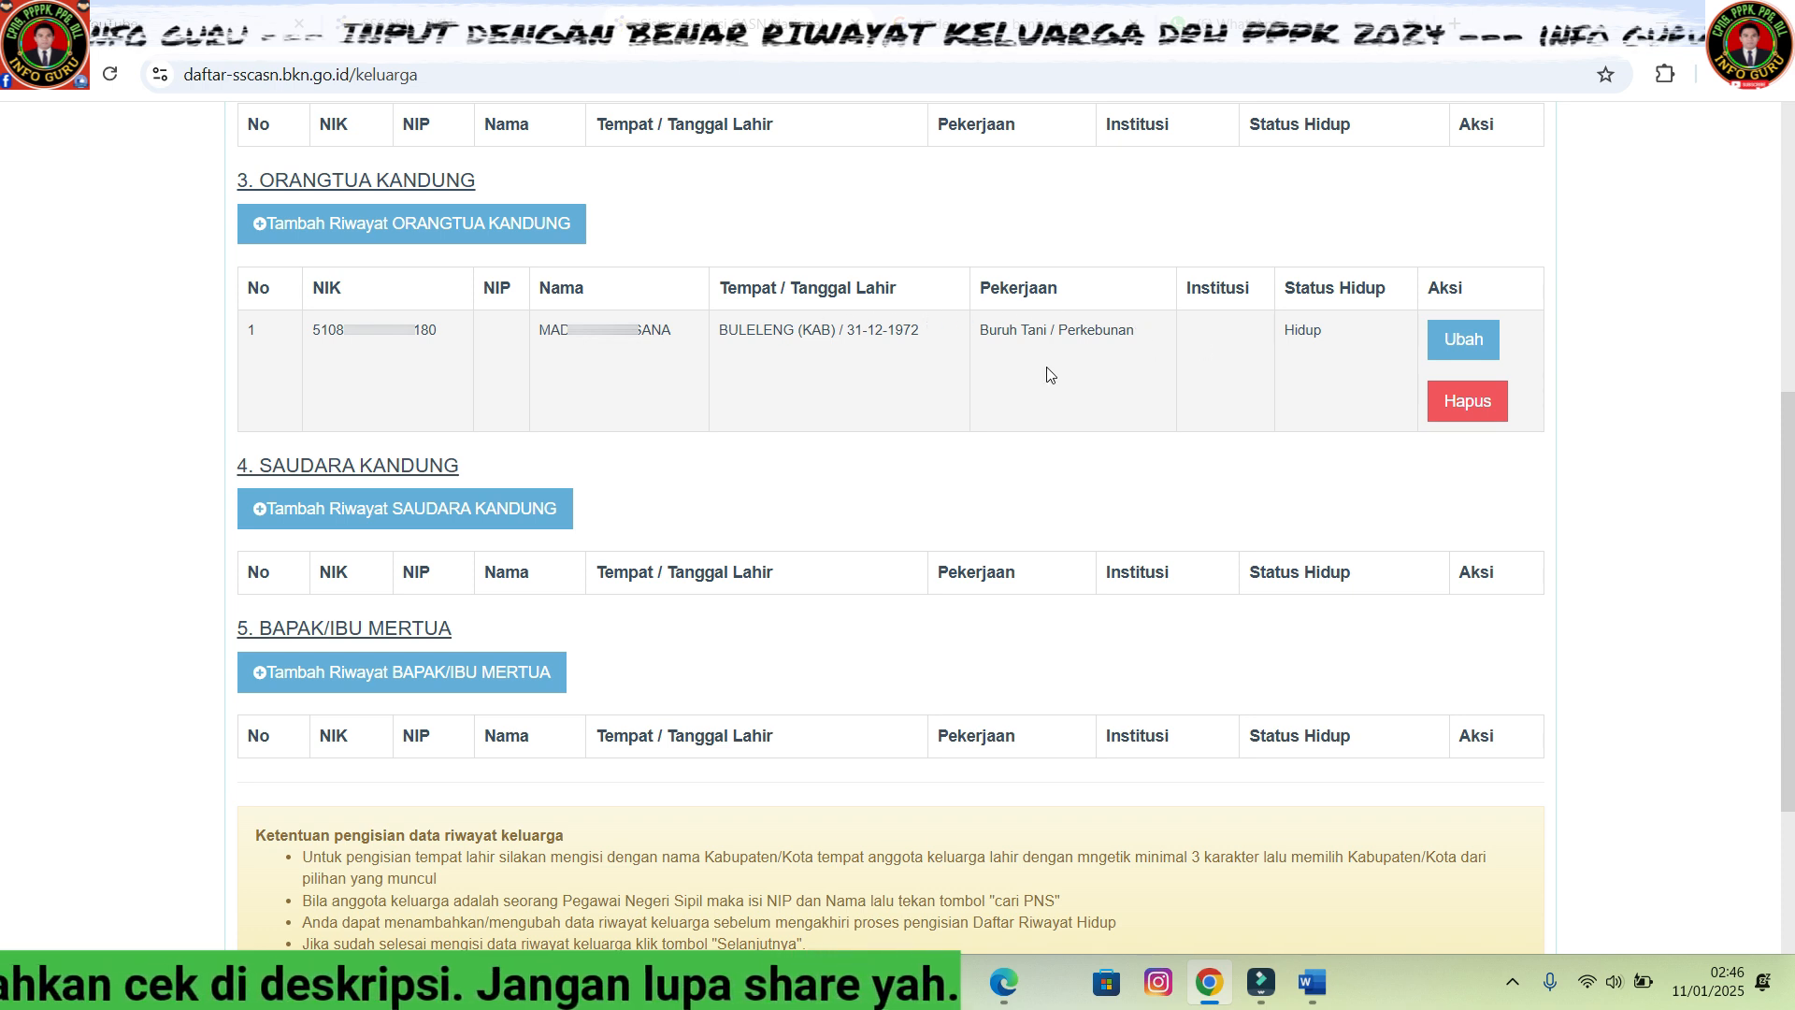
# - Open an extra Orangtua Kandung form and cancel it
pyautogui.click(446, 226)
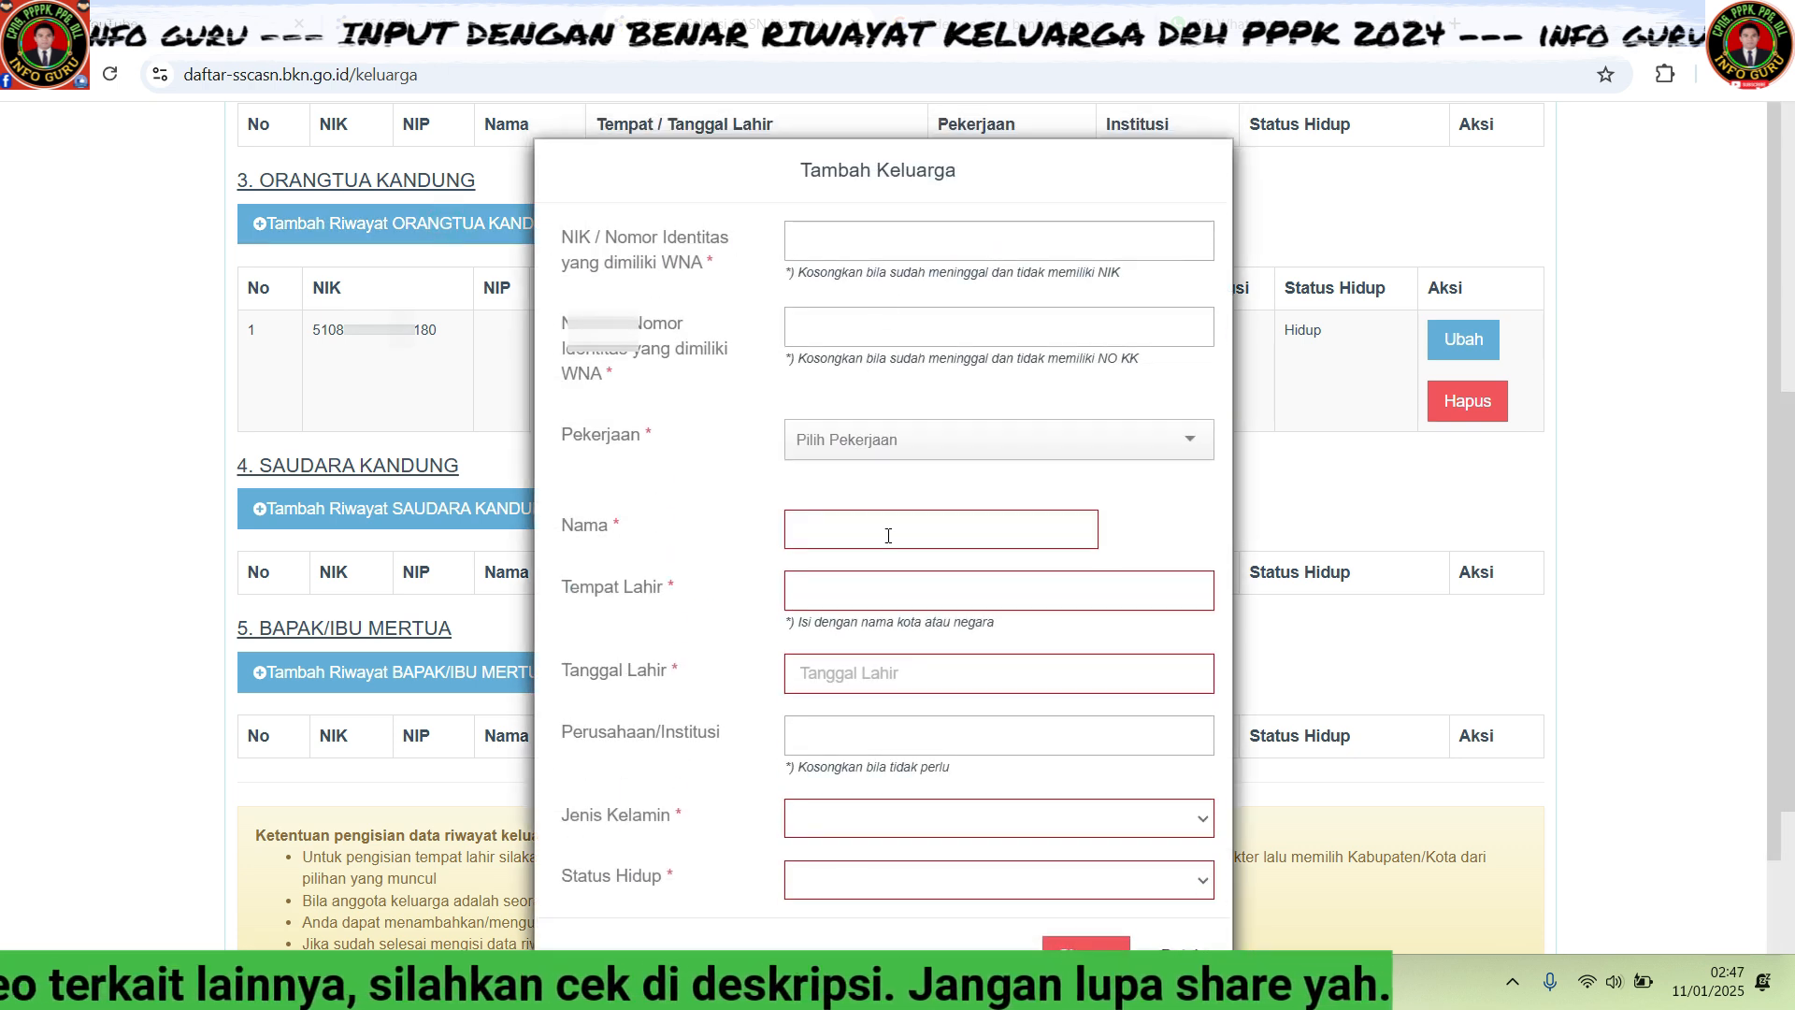
pyautogui.scroll(-1, 1105, 805)
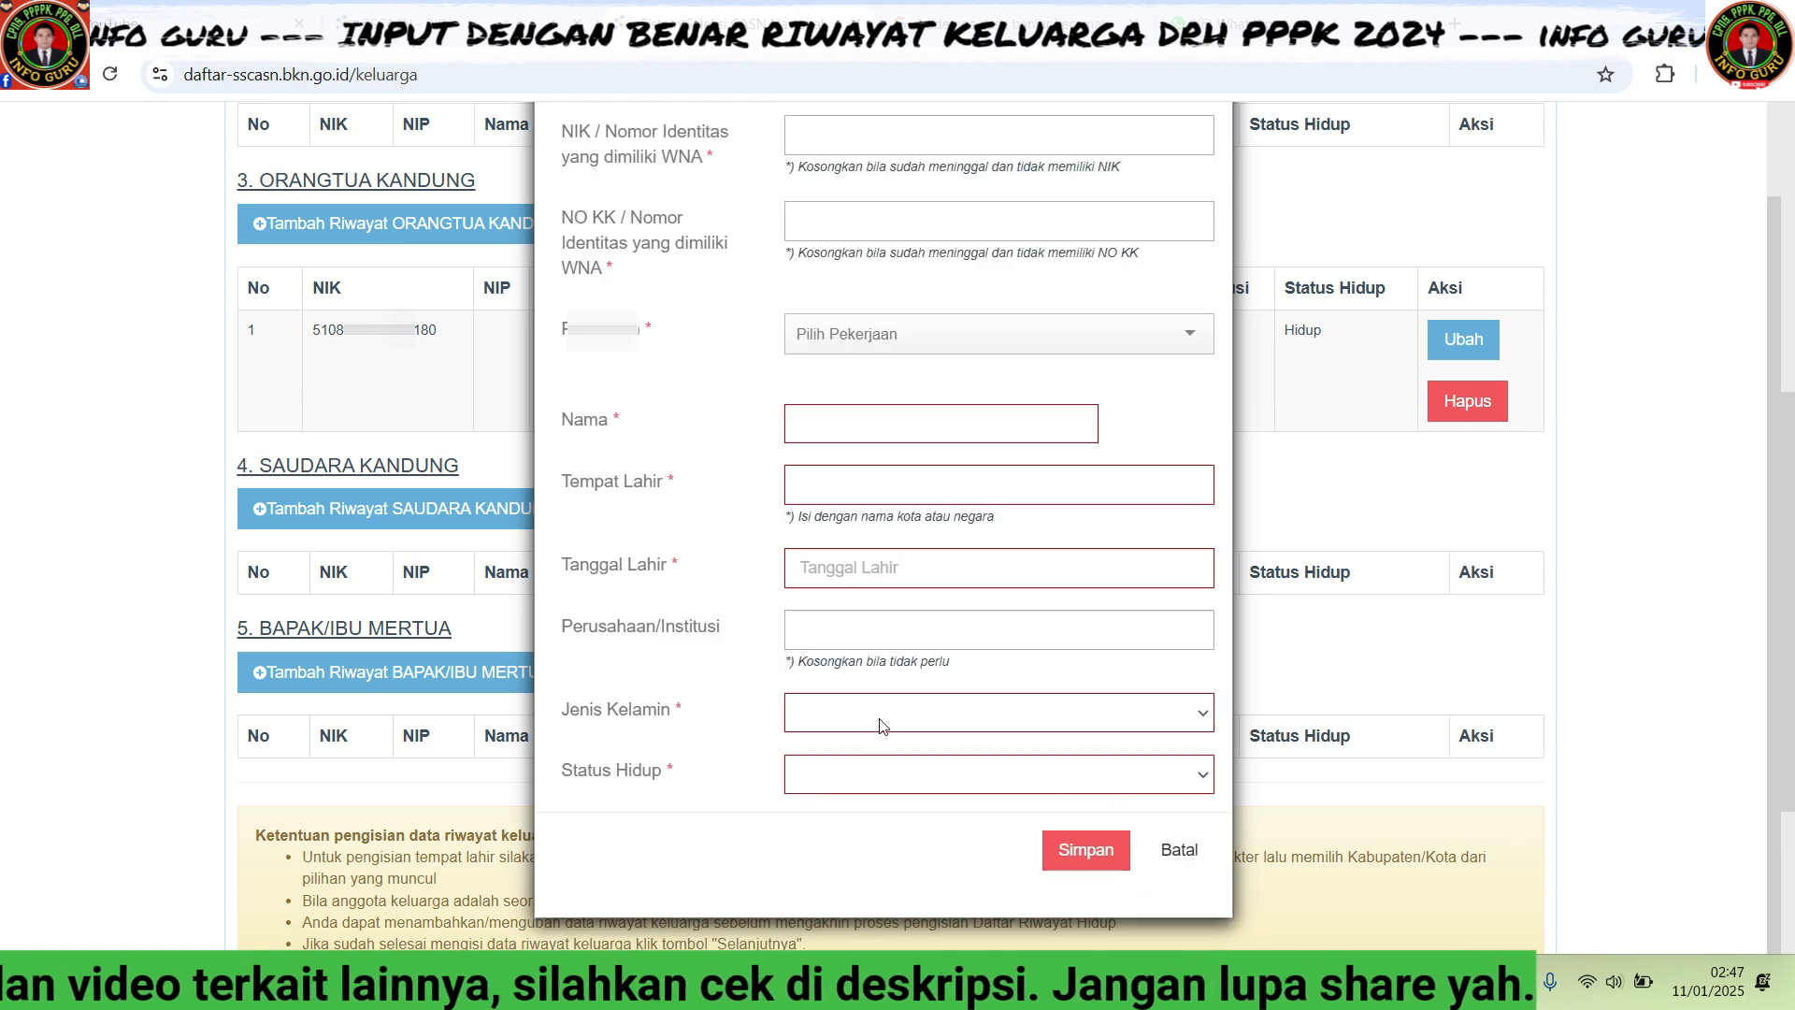
pyautogui.click(1173, 851)
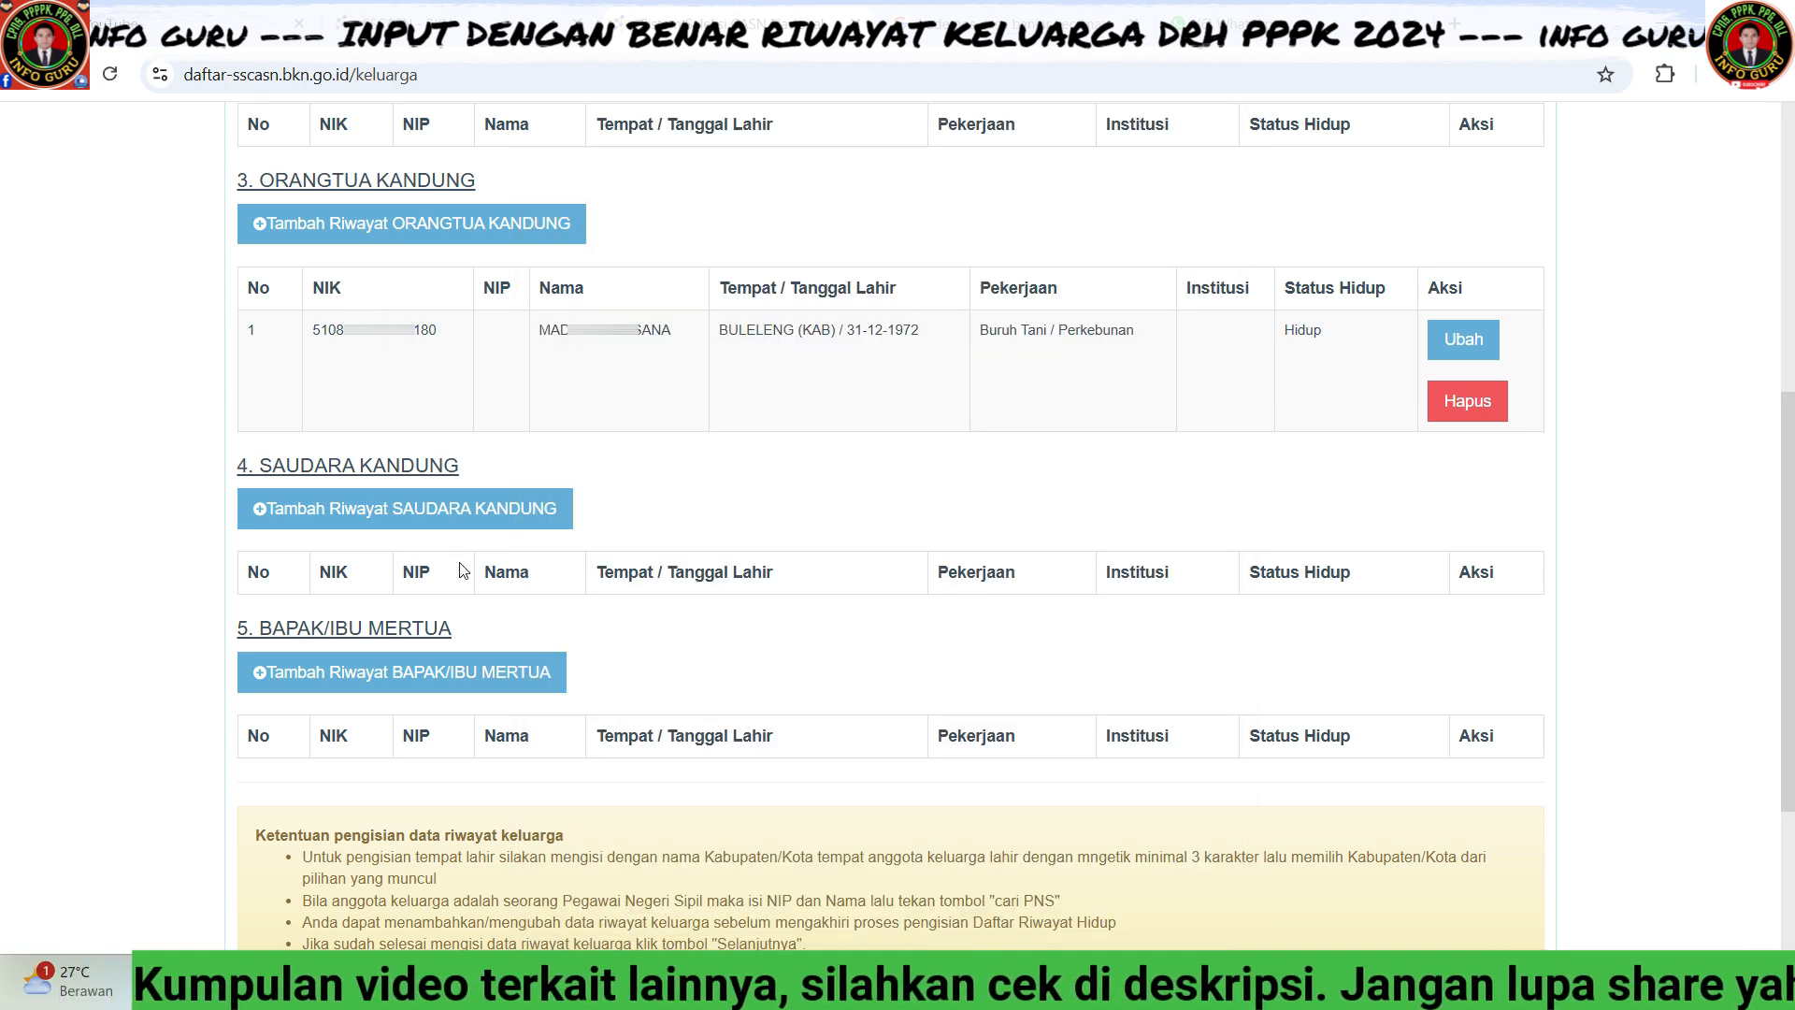
# - Start a Saudara Kandung record and paste the sibling's NIK and family card number
pyautogui.click(378, 514)
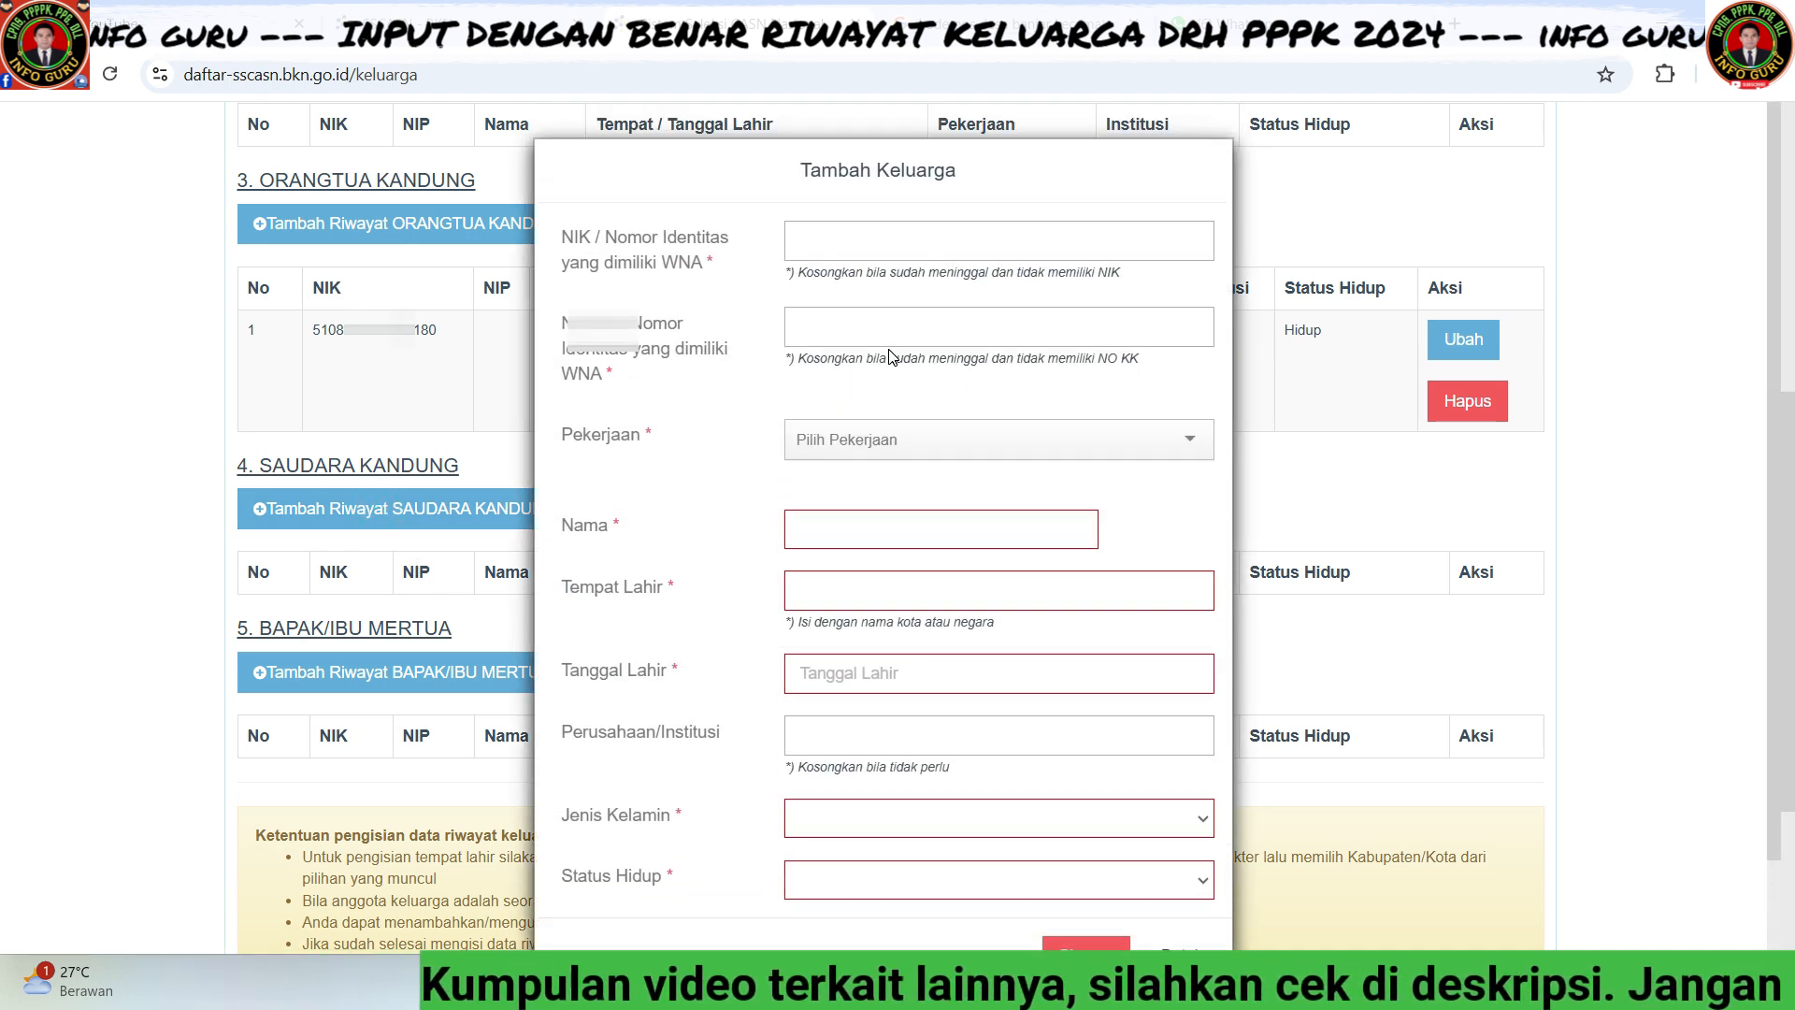
pyautogui.scroll(-1, 930, 502)
pyautogui.scroll(1, 930, 503)
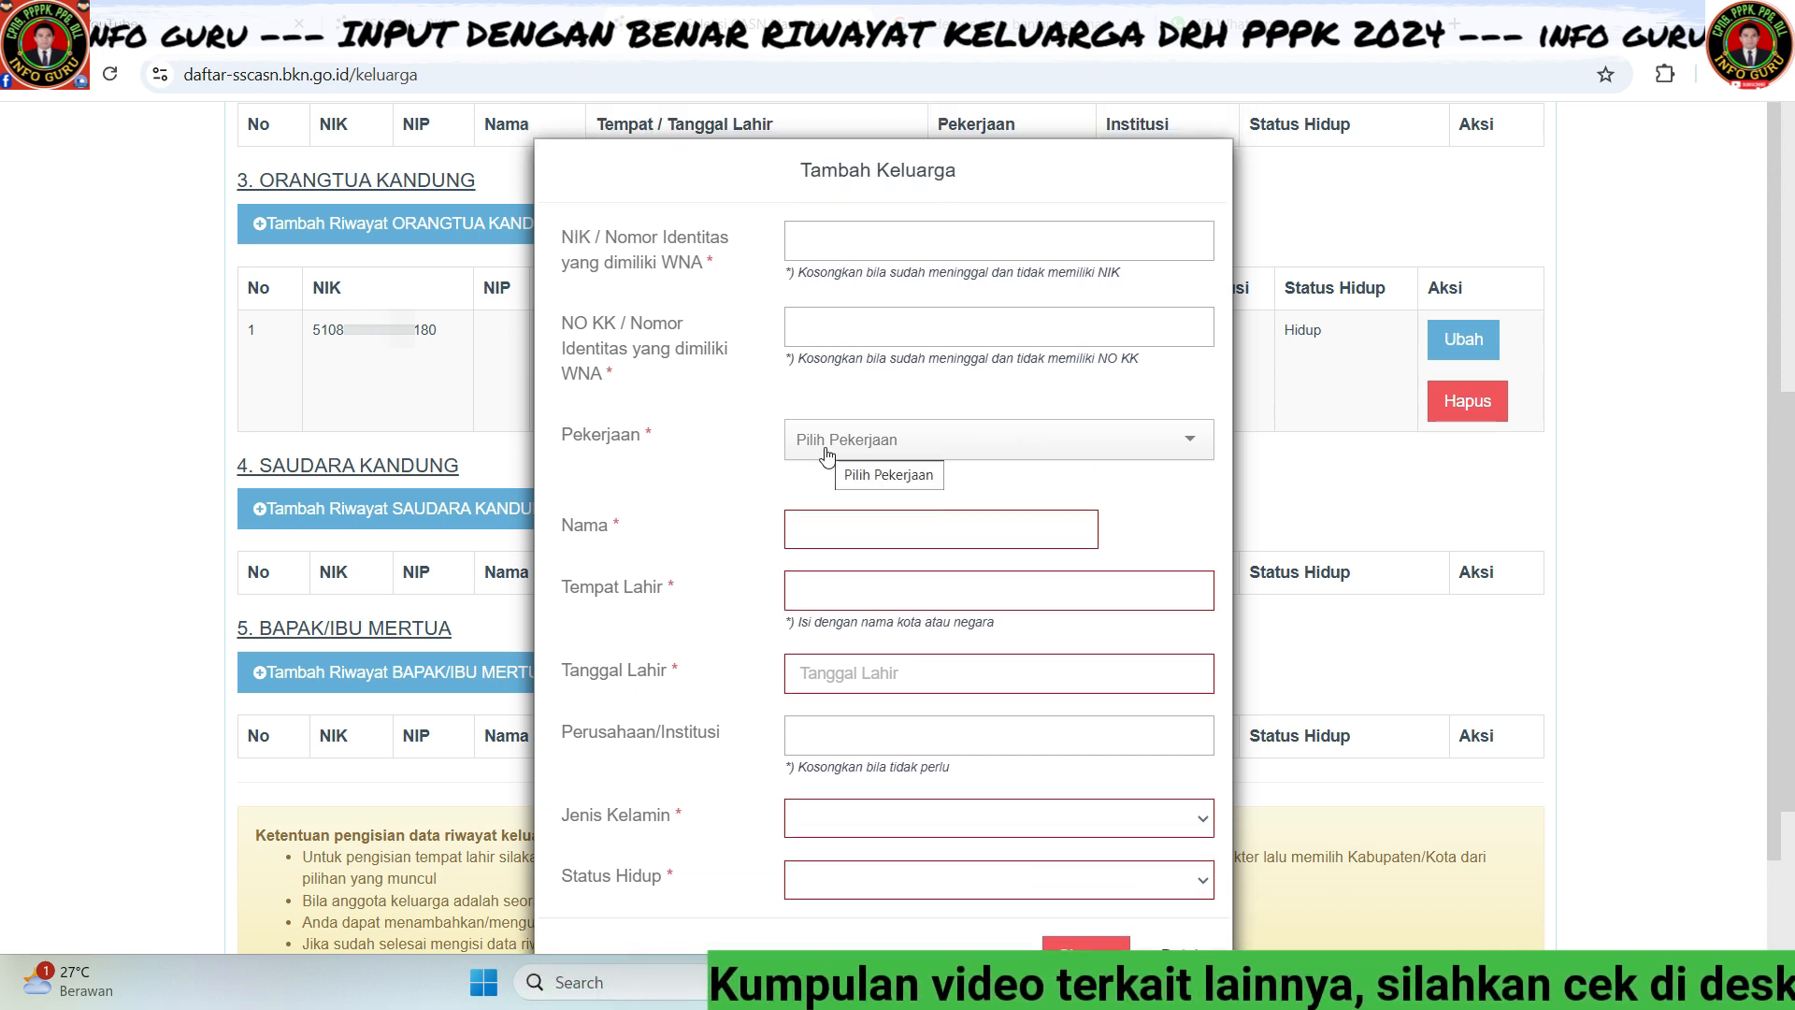
pyautogui.click(811, 232)
pyautogui.hotkey('ctrl', 'v')
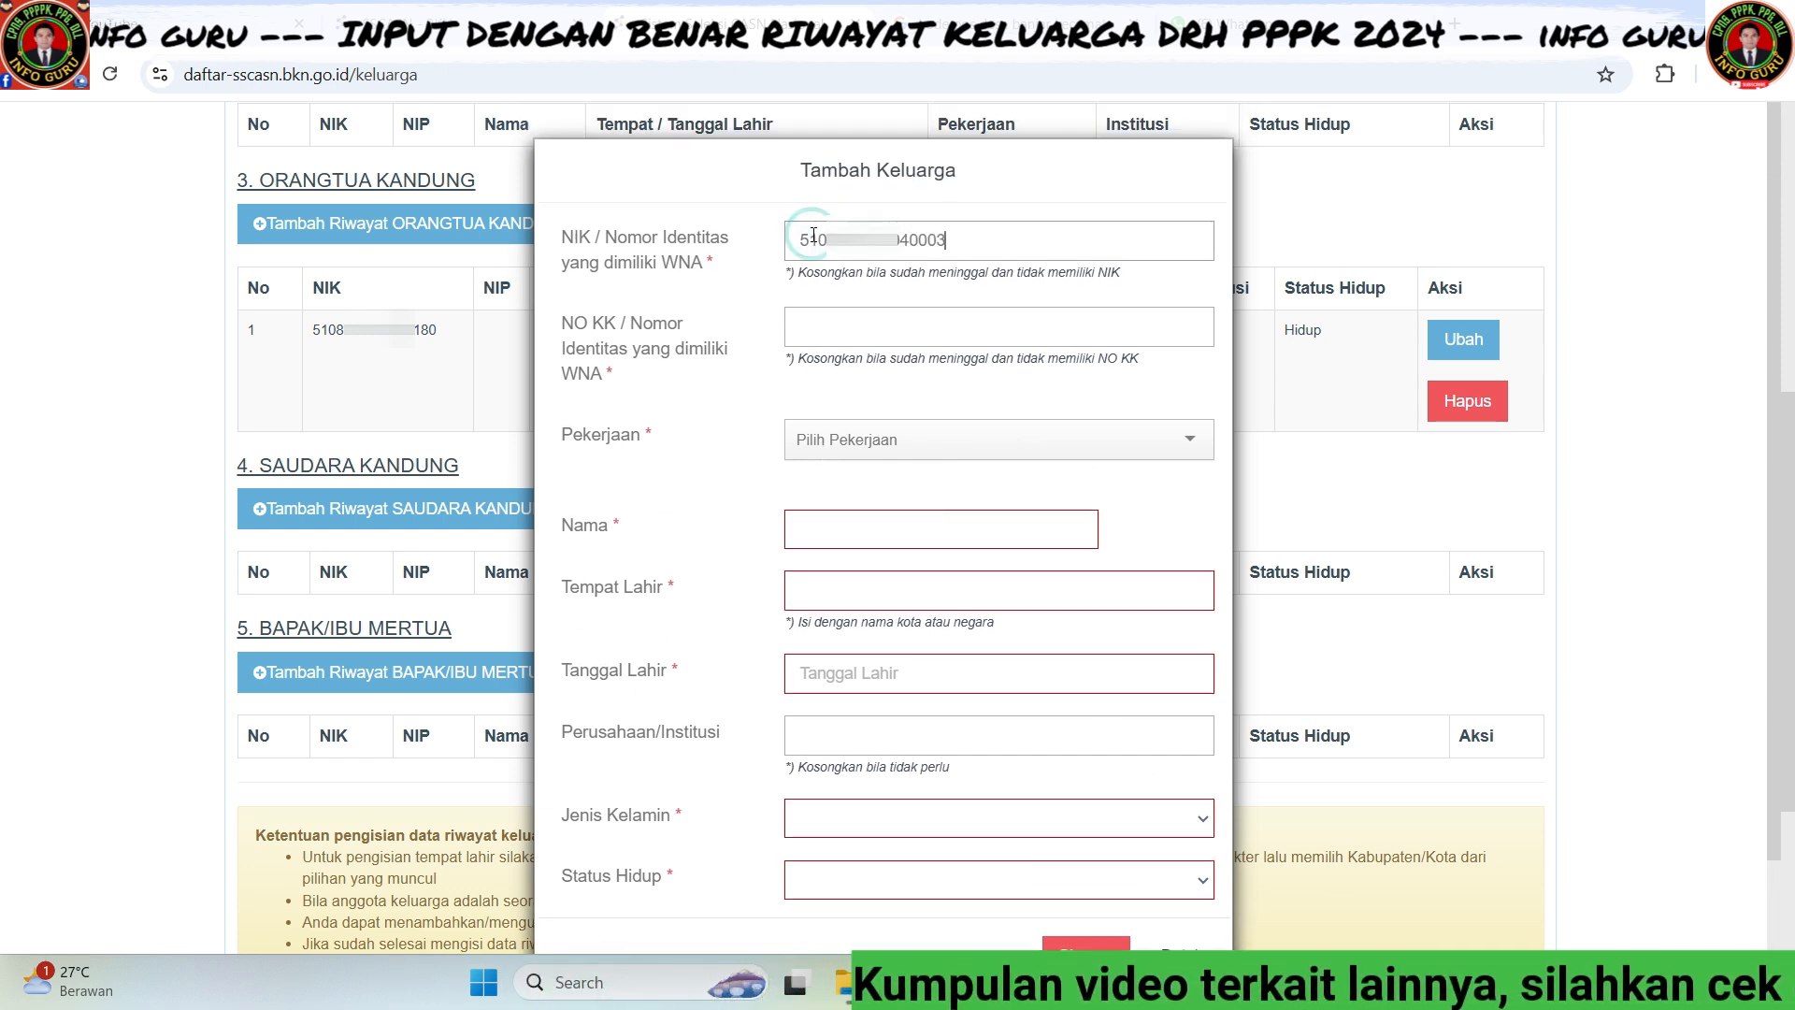
pyautogui.click(838, 329)
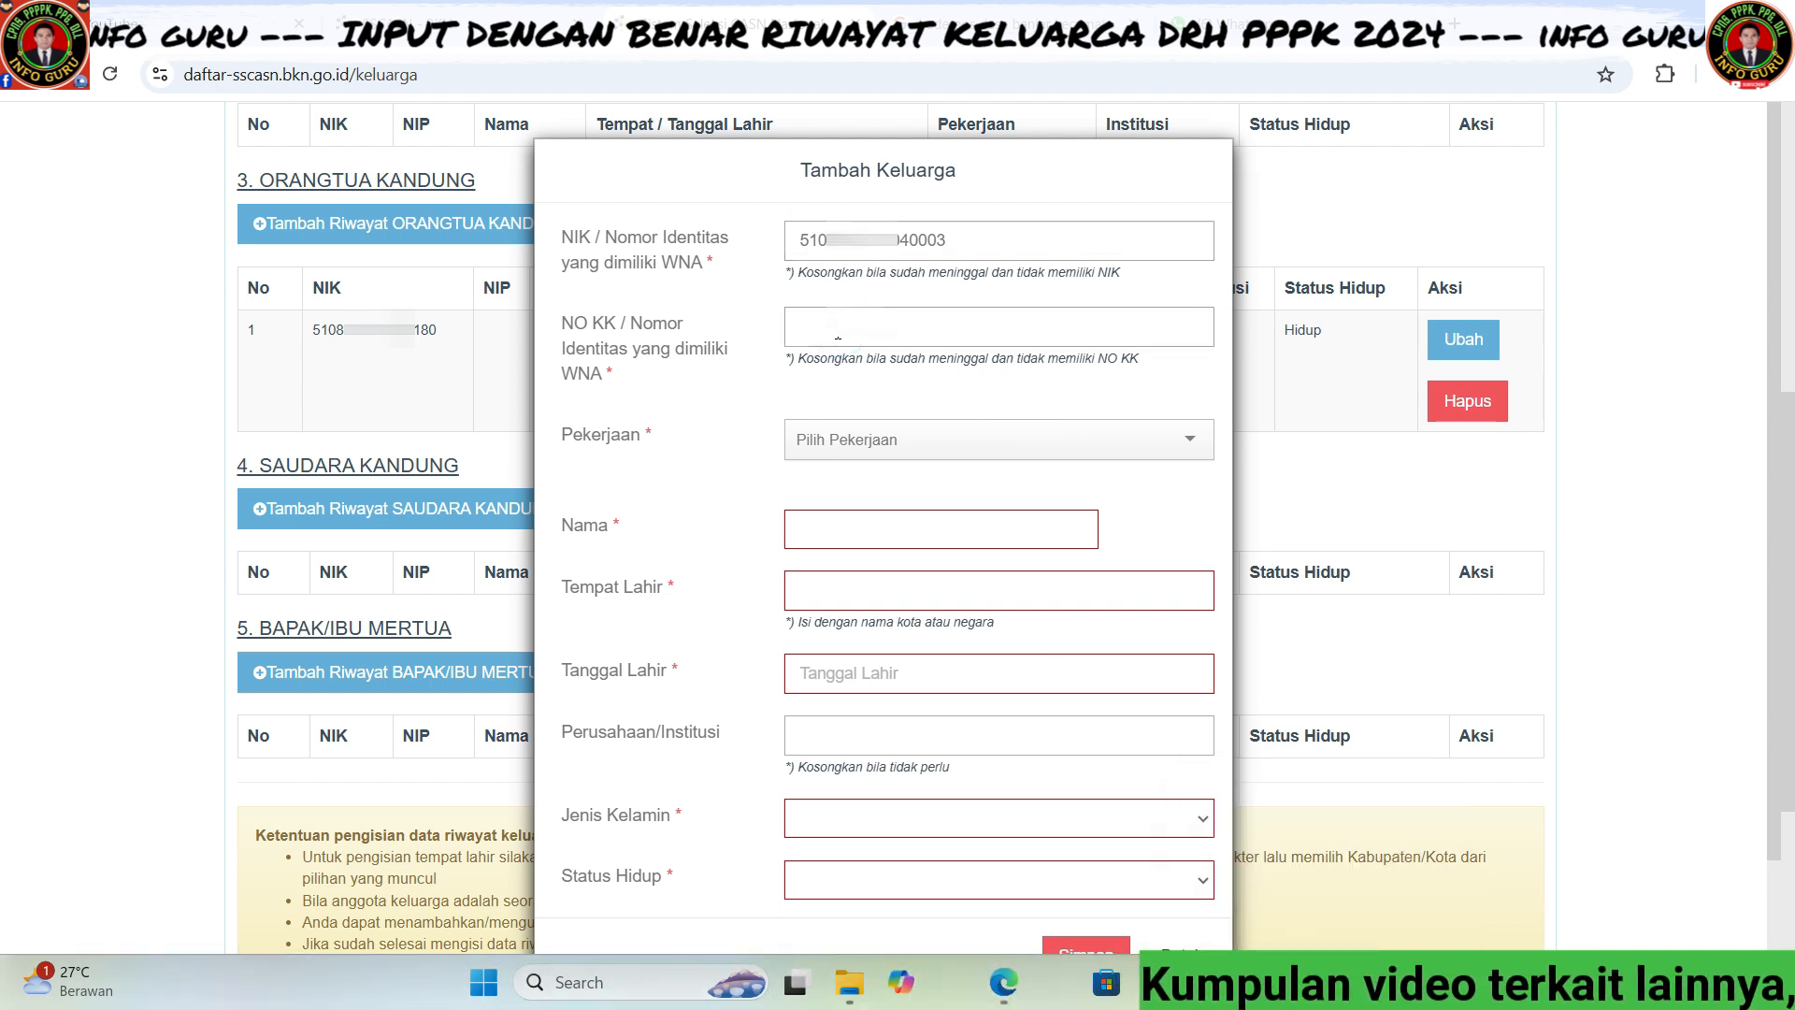
pyautogui.hotkey('ctrl', 'v')
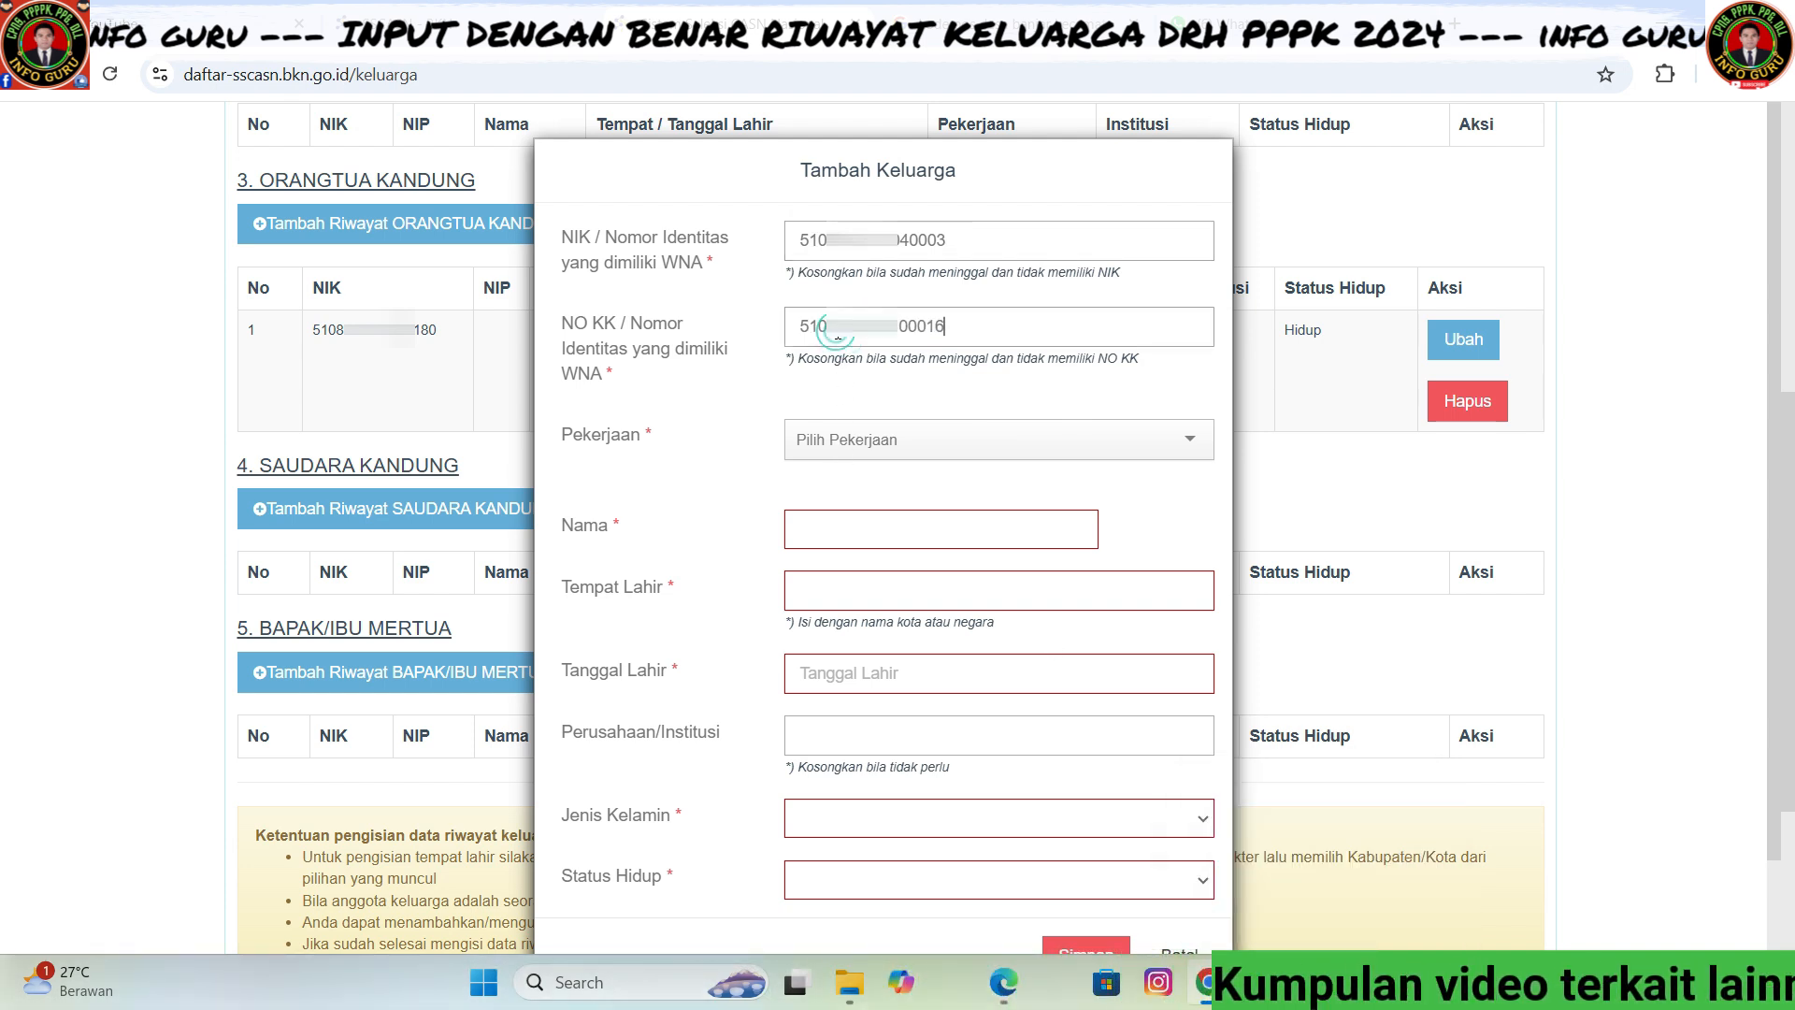
# - Set occupation to Pelajar / Mahasiswa, paste the sibling's name, and type 'Bul' for birthplace
pyautogui.click(1145, 439)
pyautogui.write('pela')
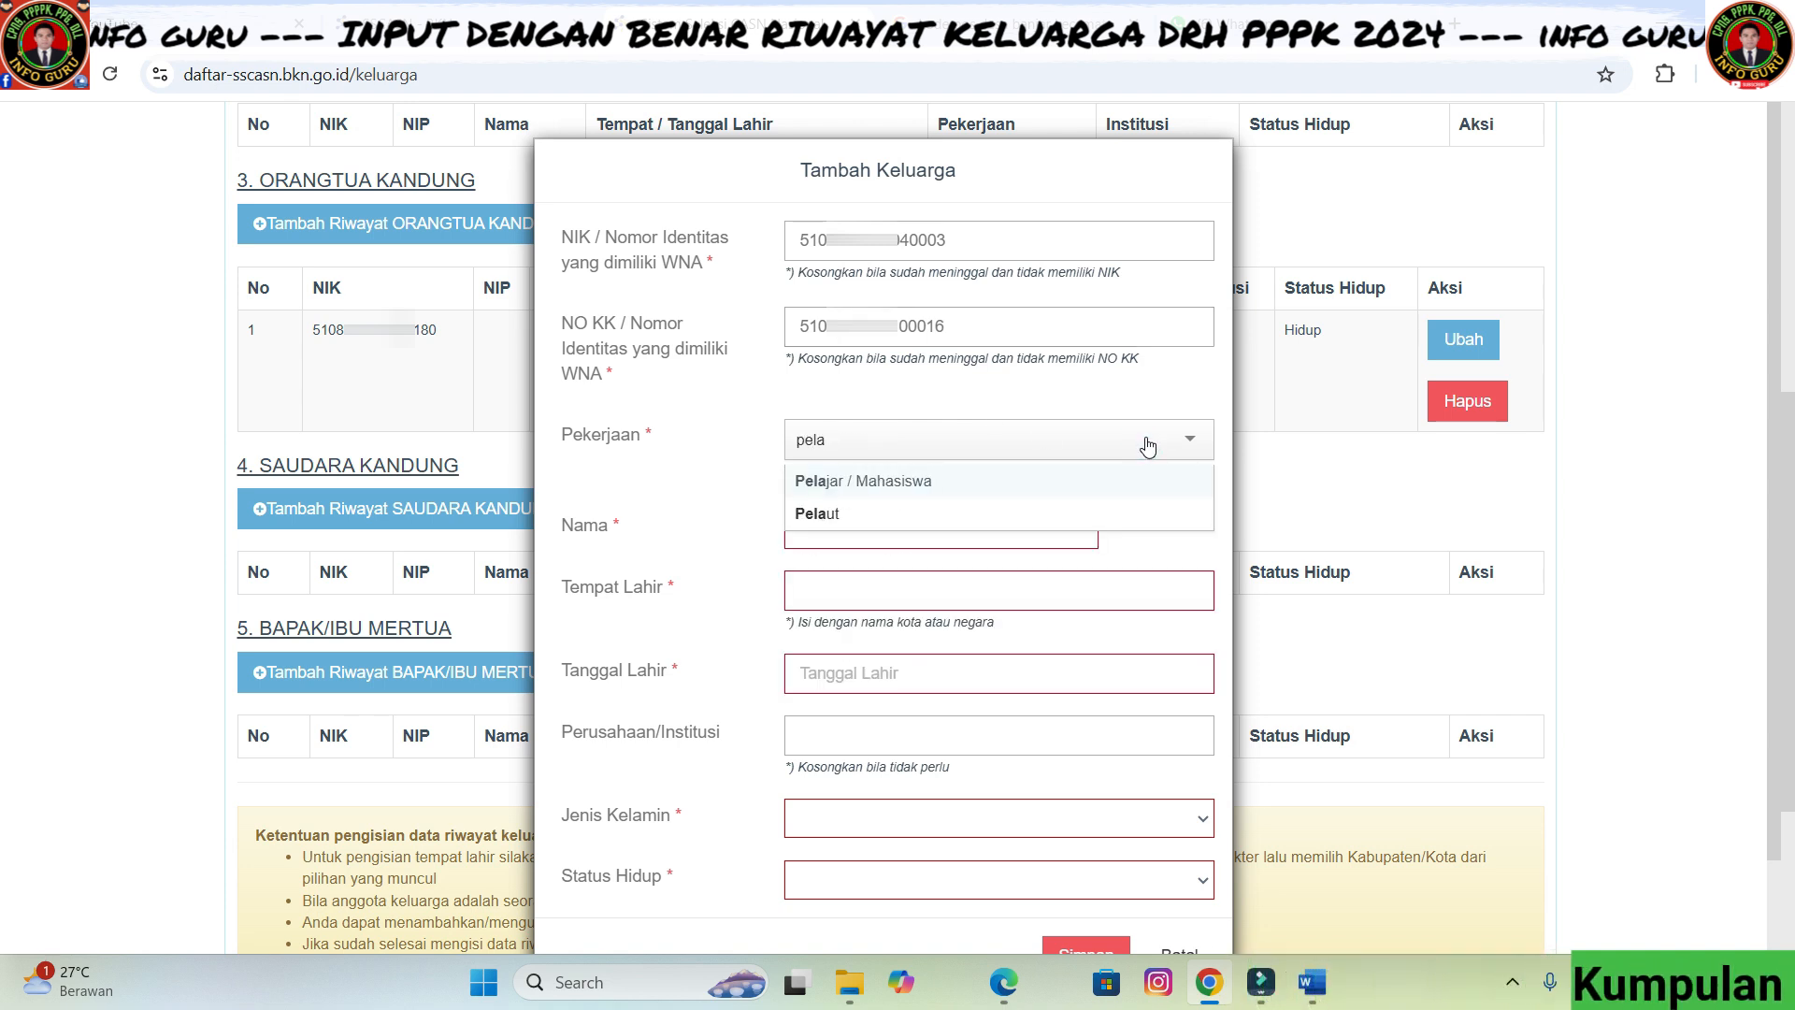
pyautogui.click(1010, 486)
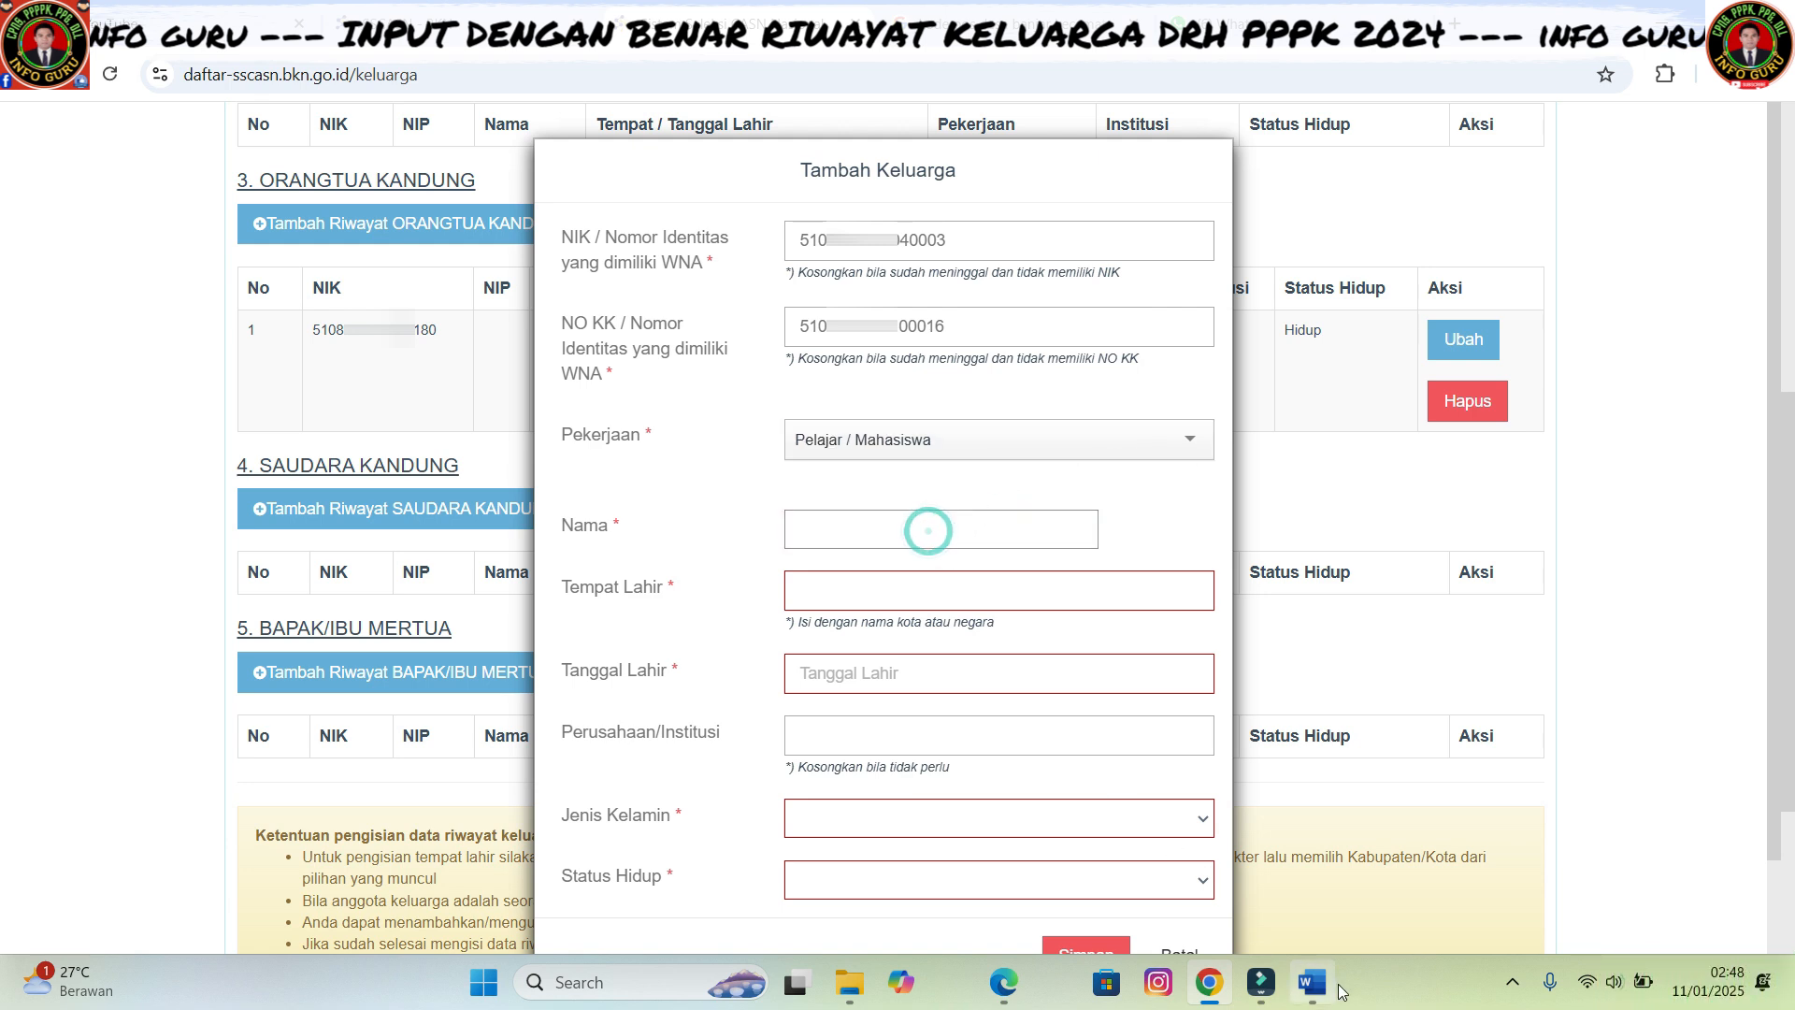
pyautogui.click(813, 528)
pyautogui.hotkey('ctrl', 'v')
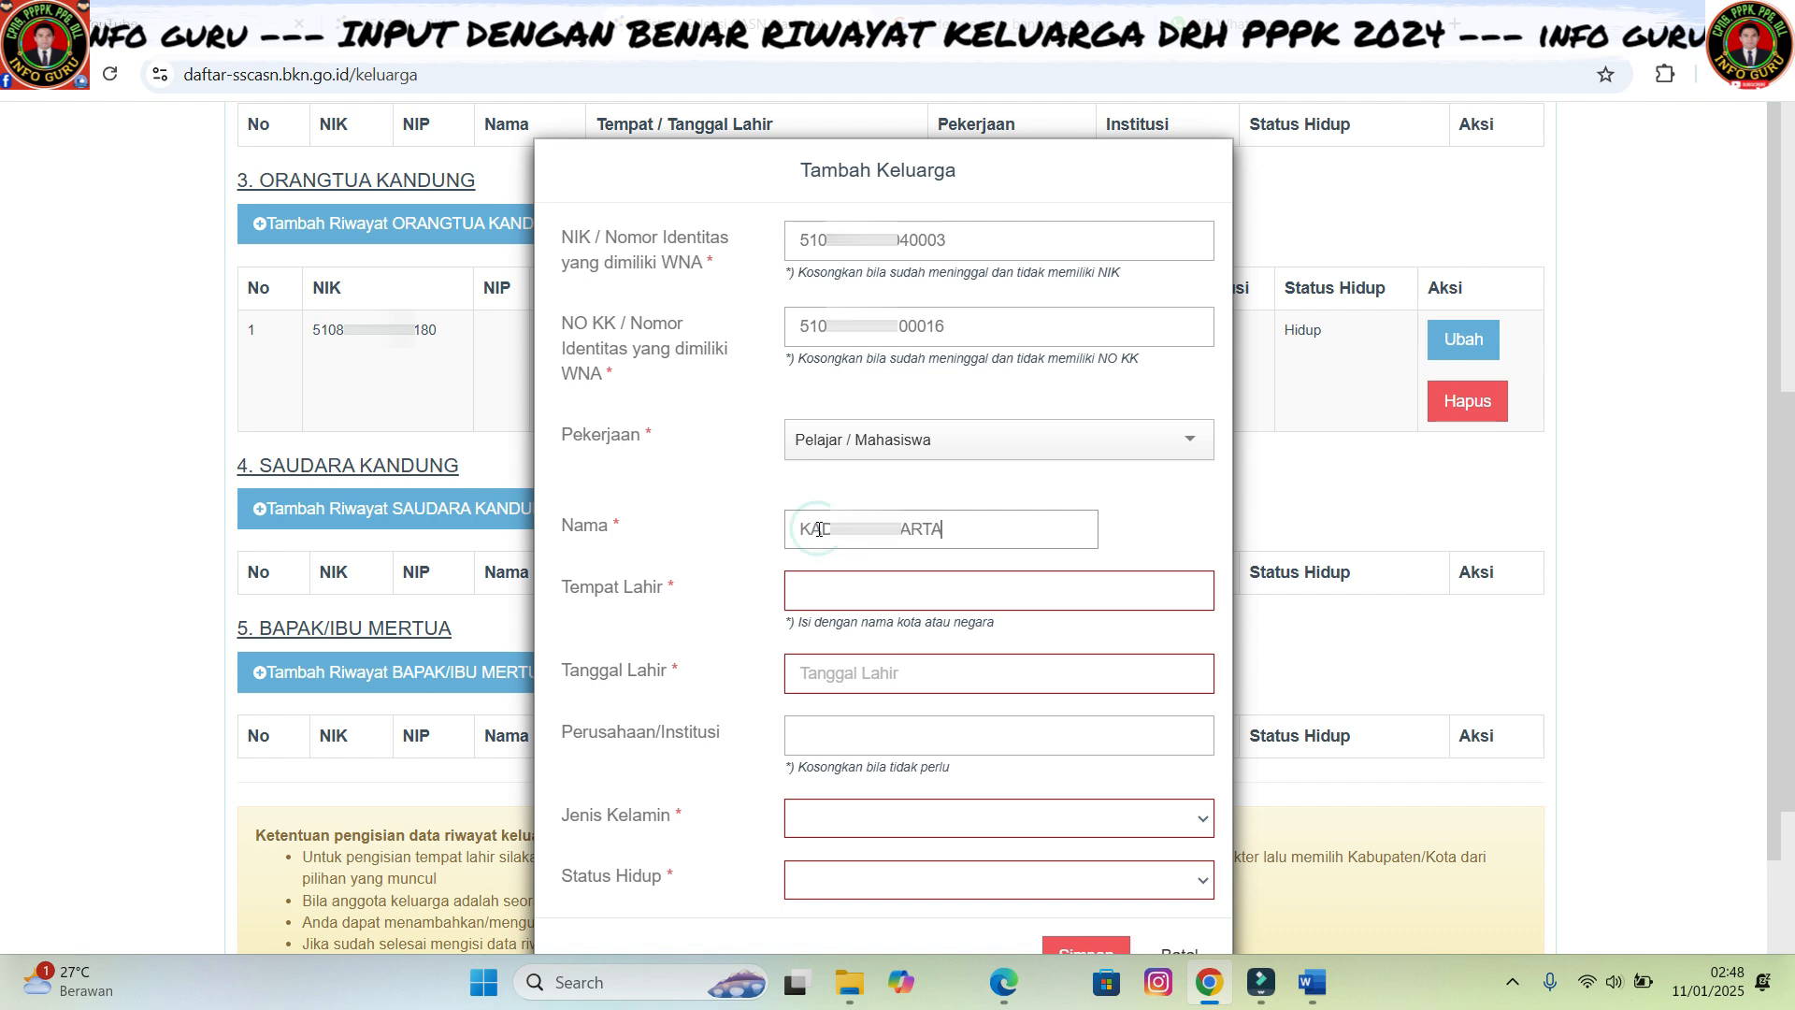
pyautogui.click(837, 595)
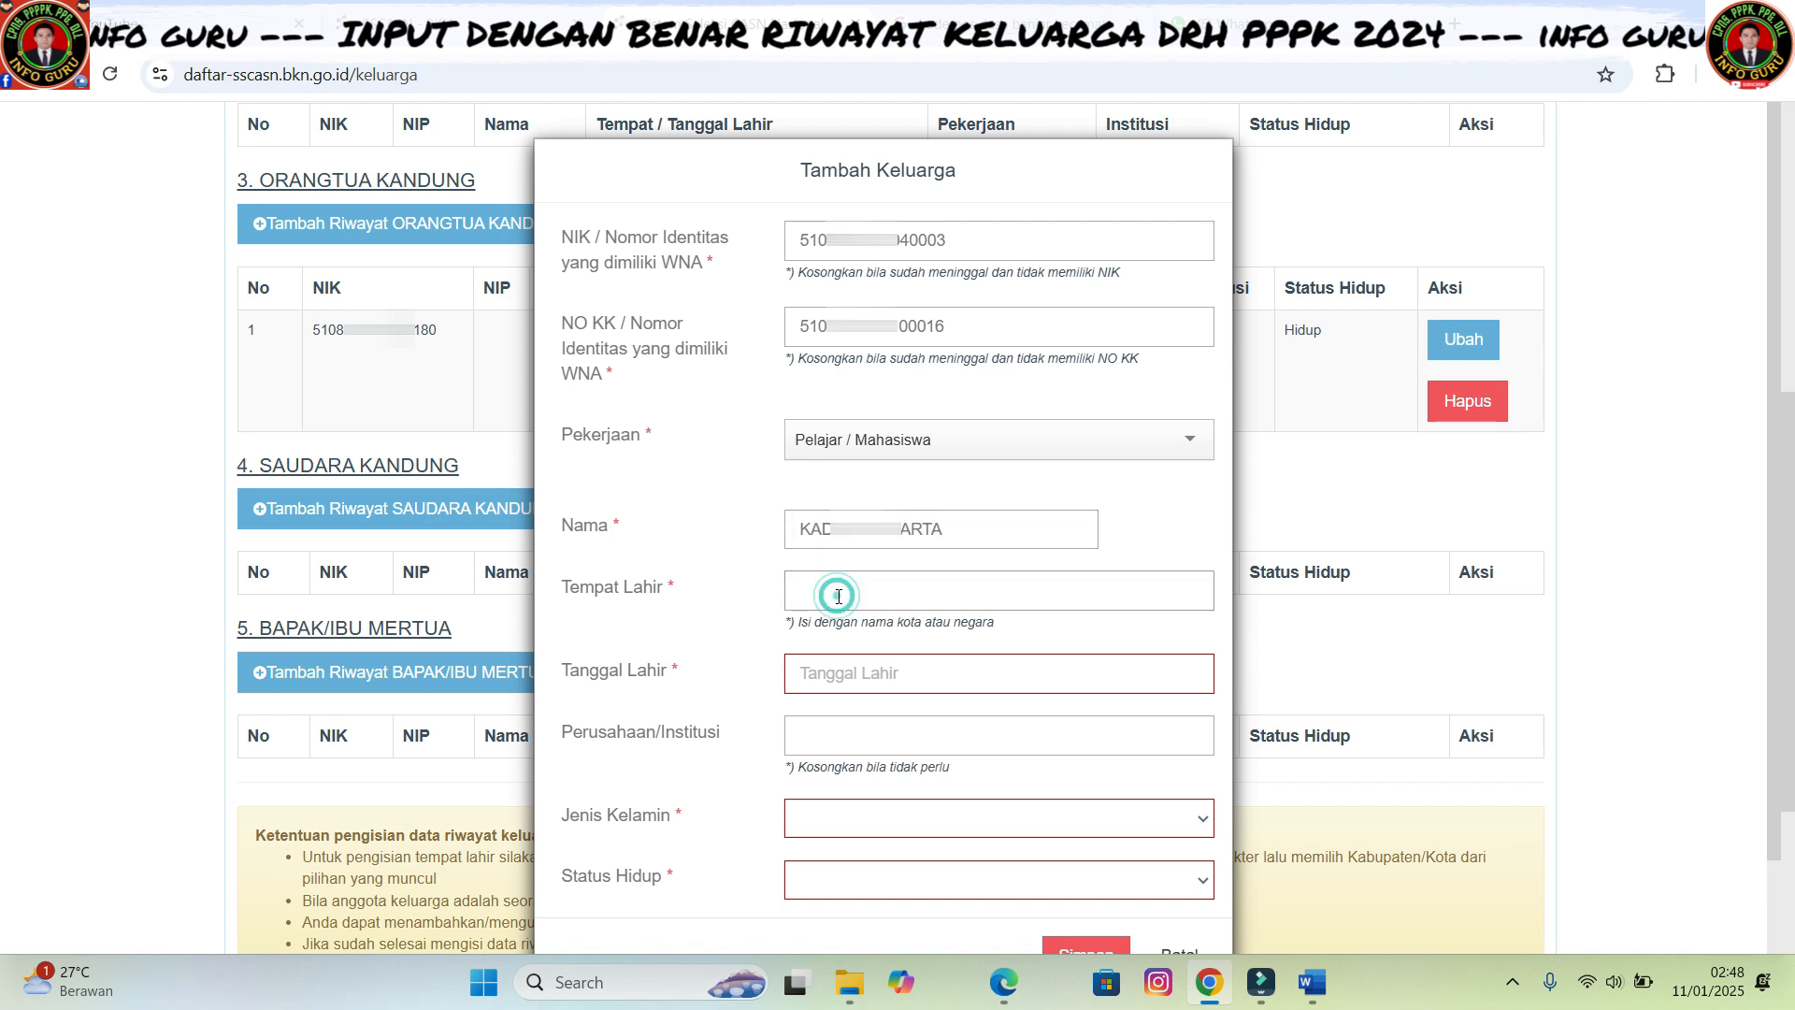
pyautogui.write('NBu')
pyautogui.press('BackSpace')
pyautogui.press('BackSpace')
pyautogui.write('ul')
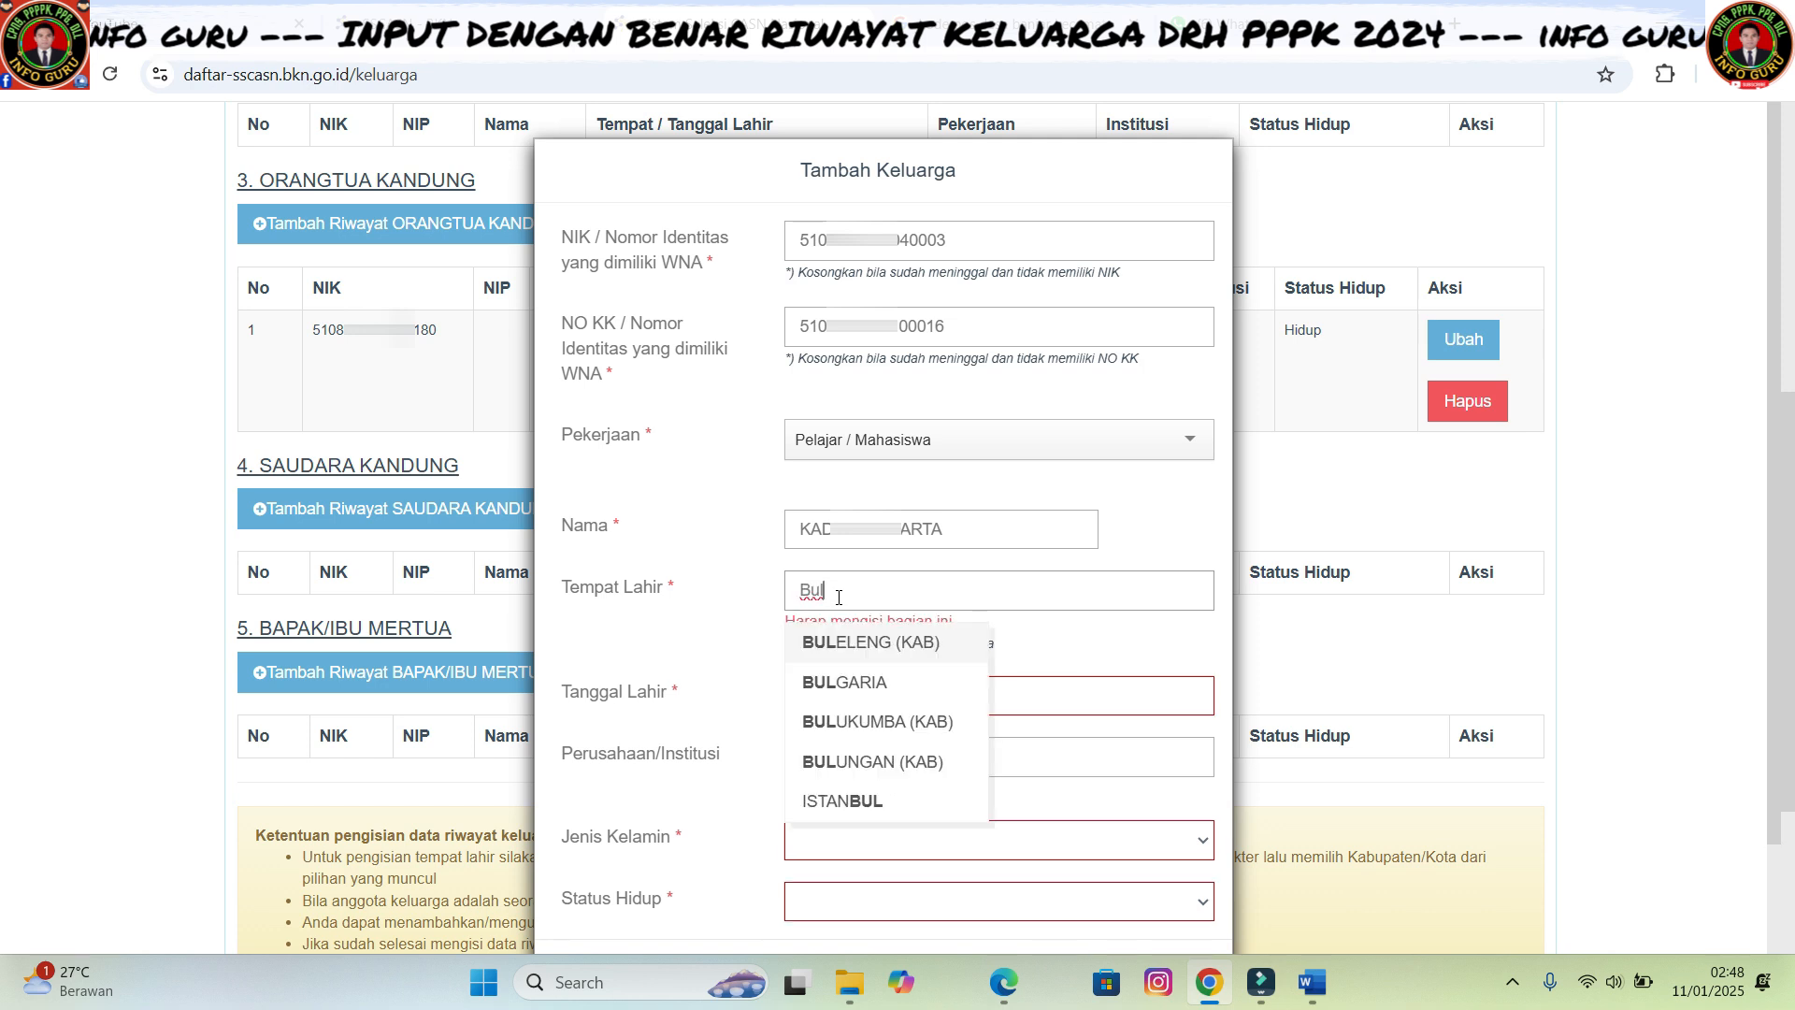
pyautogui.click(844, 644)
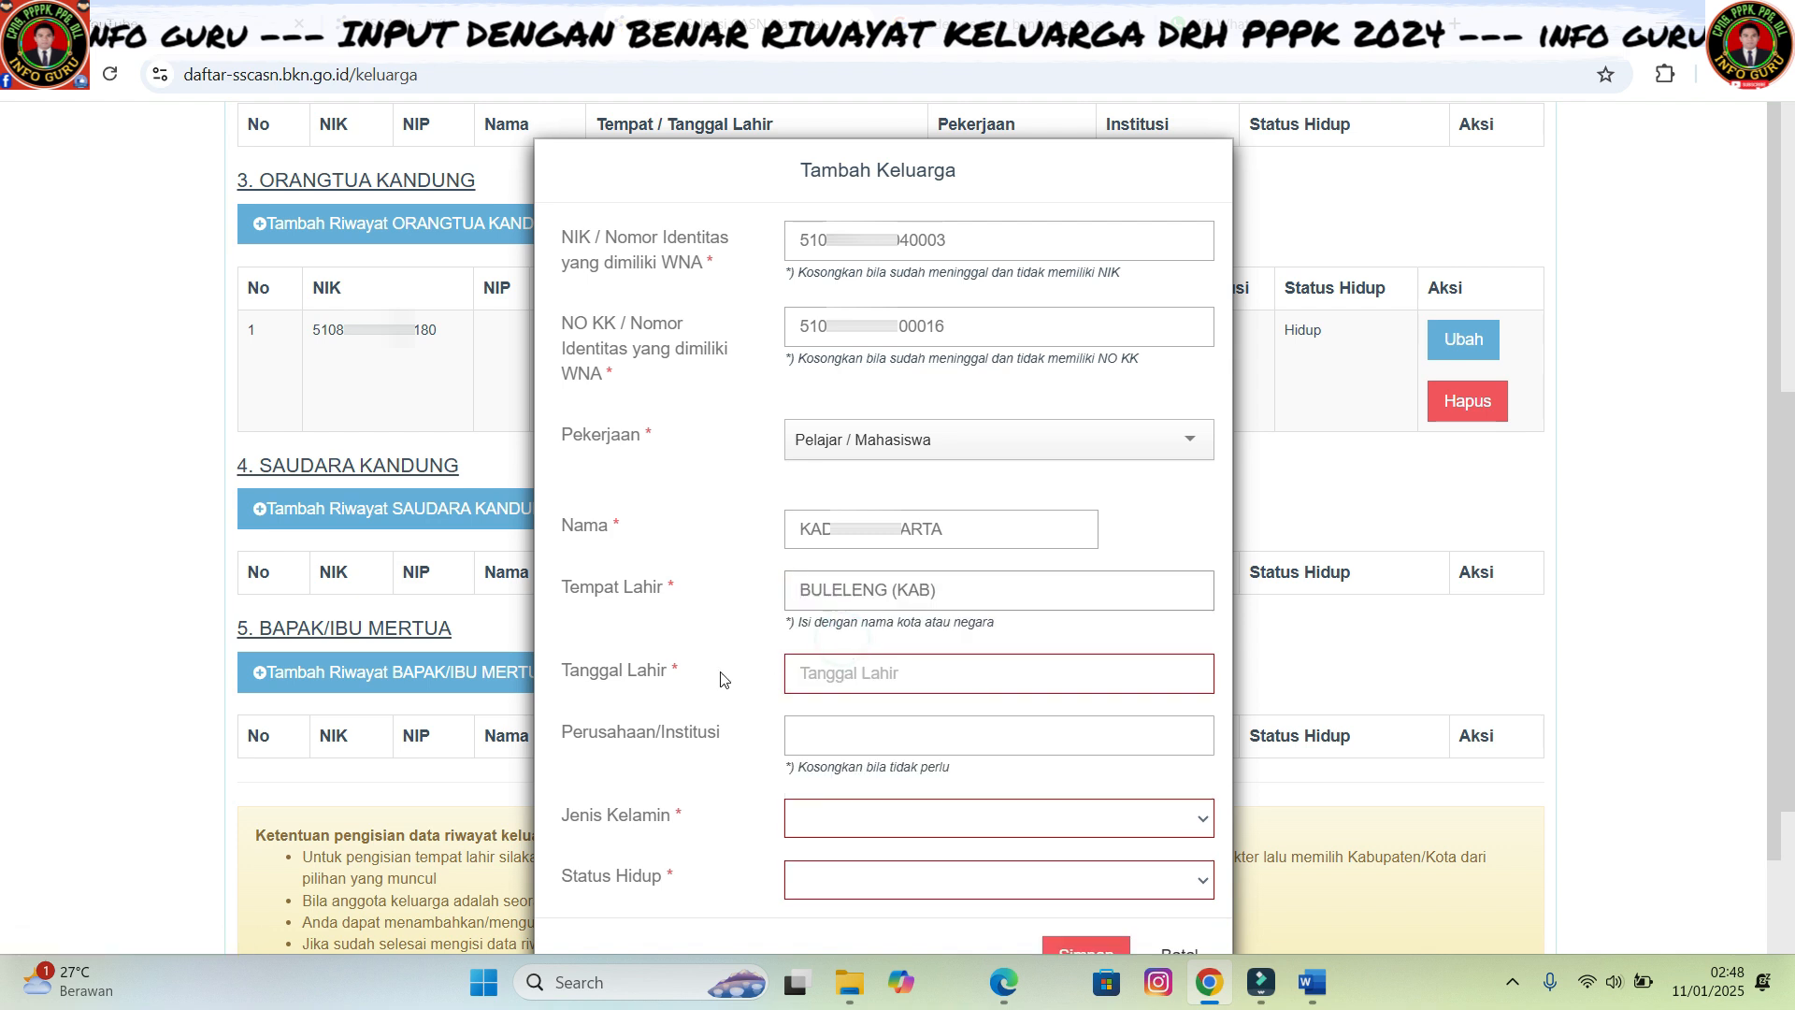
pyautogui.click(882, 675)
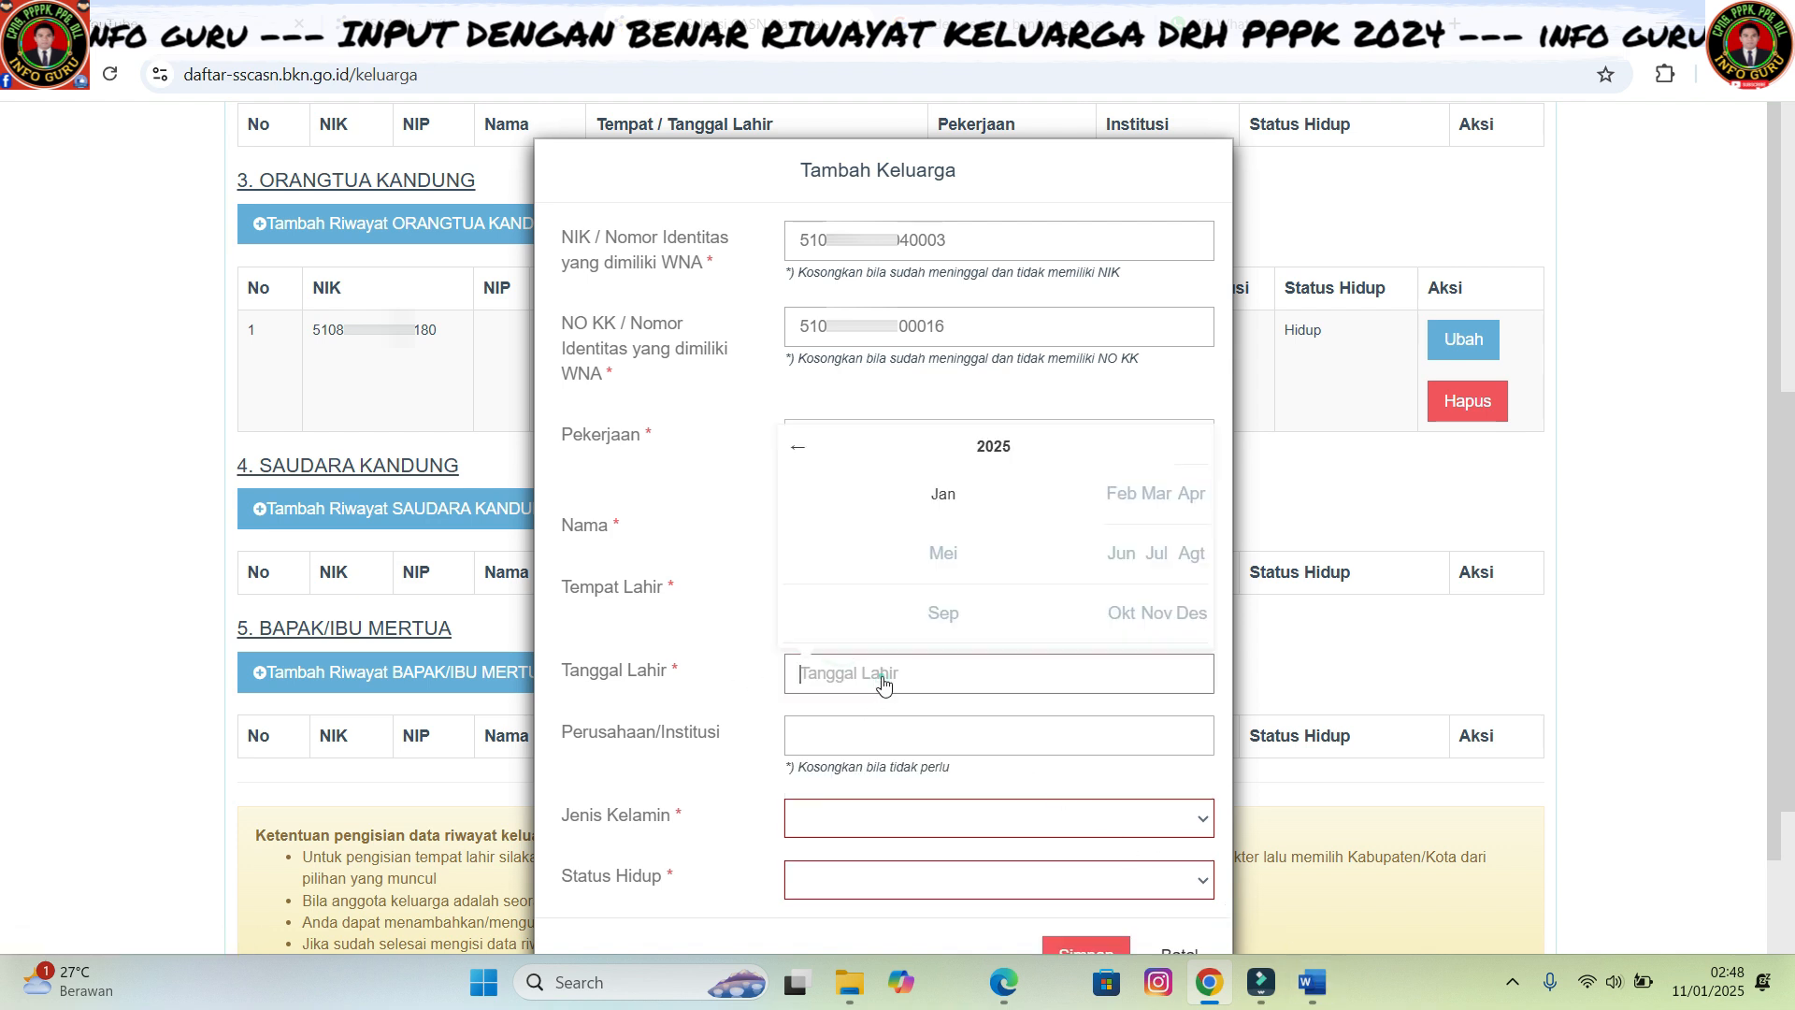
pyautogui.click(991, 457)
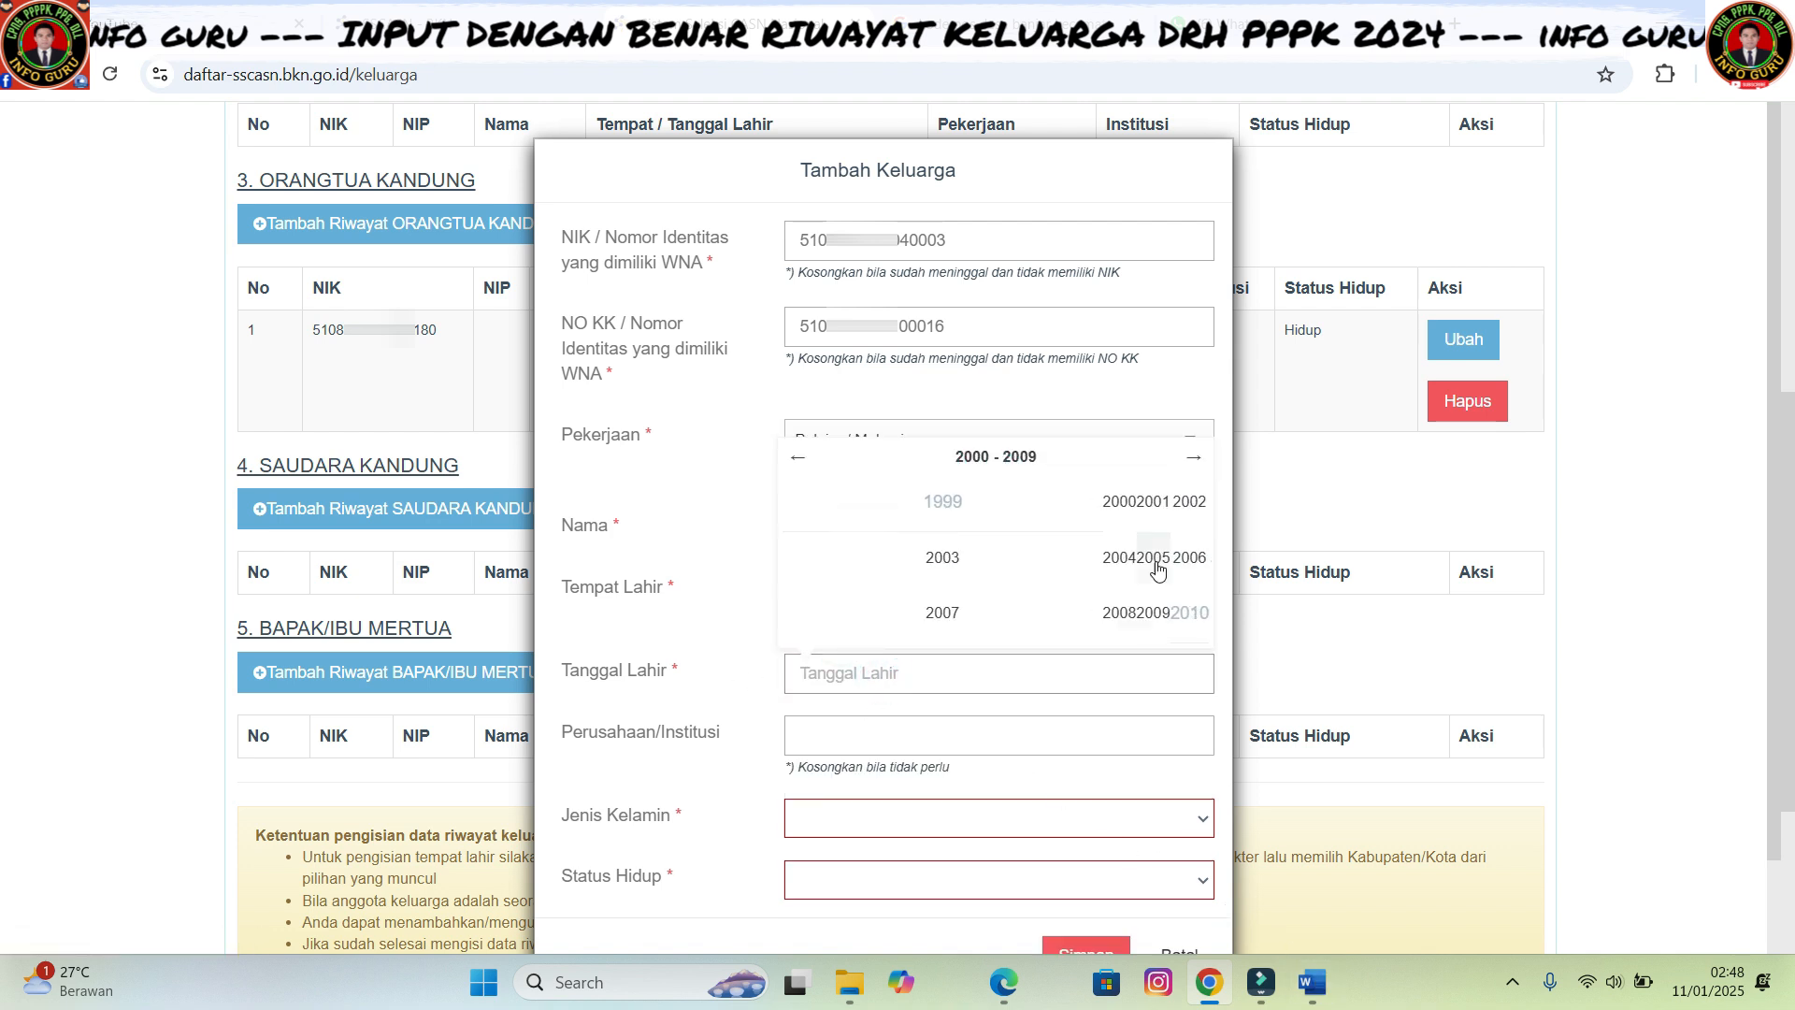
pyautogui.click(1121, 559)
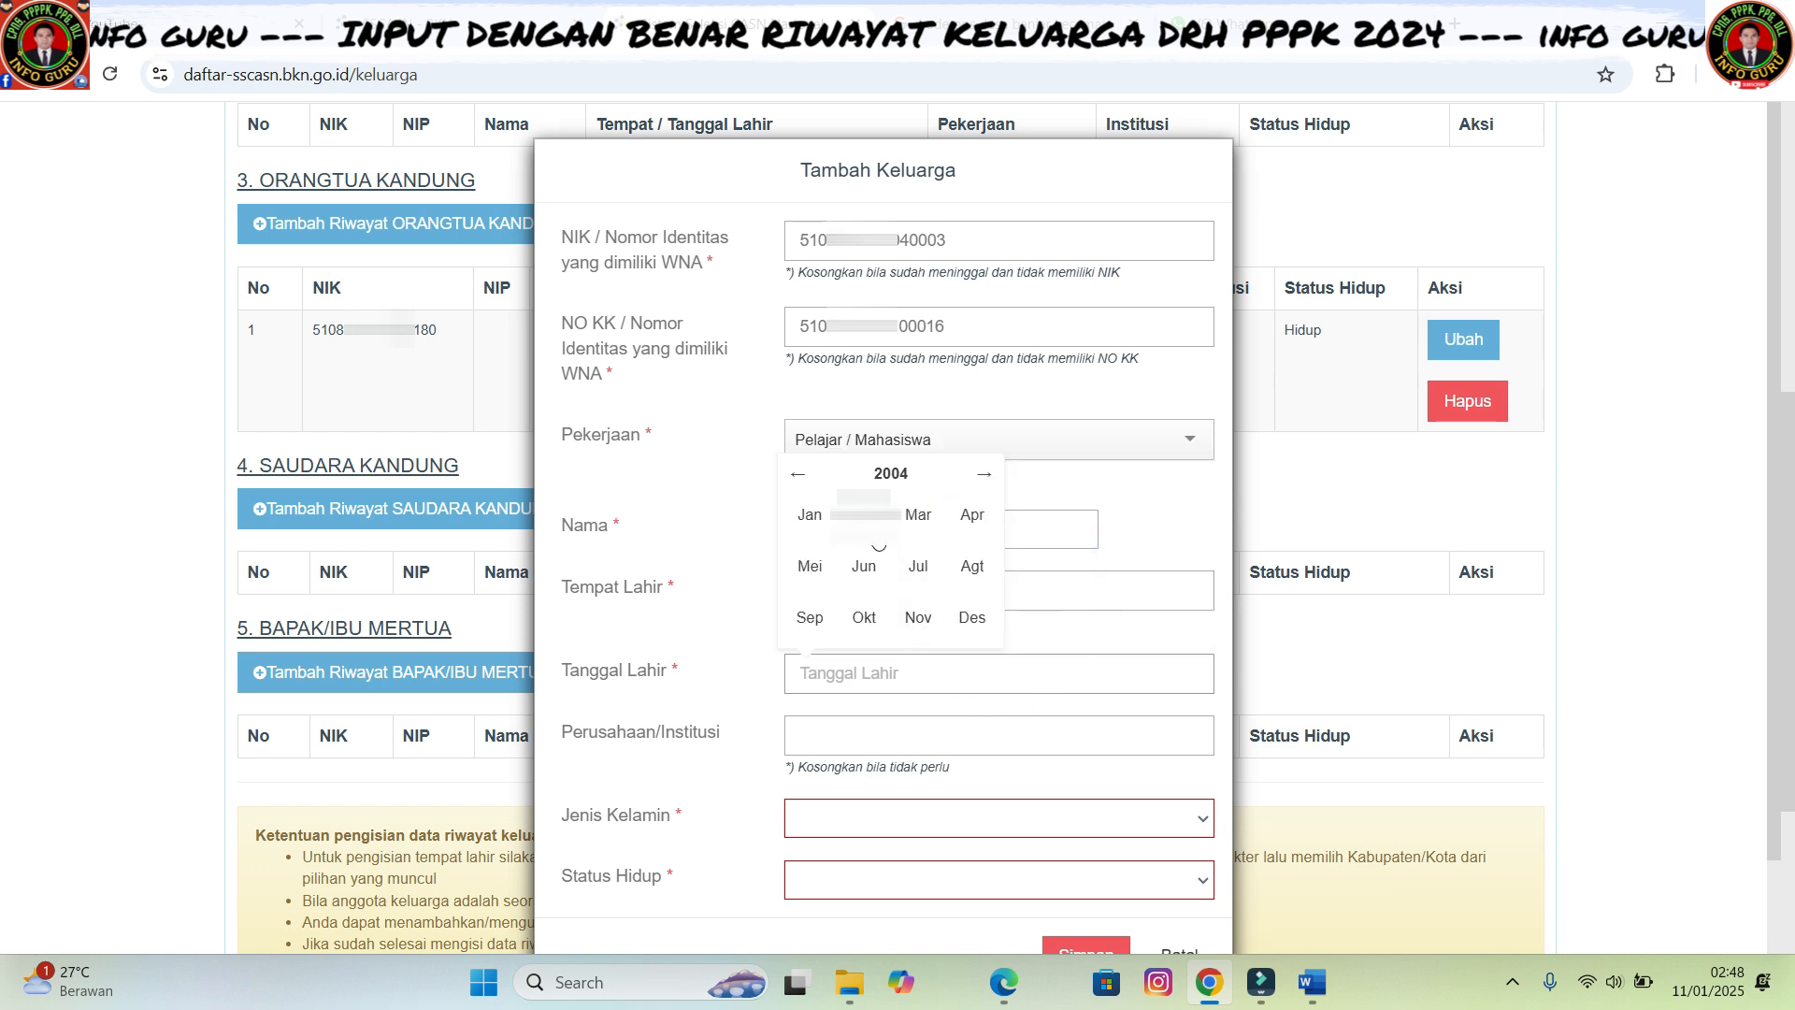
pyautogui.click(861, 512)
pyautogui.click(869, 593)
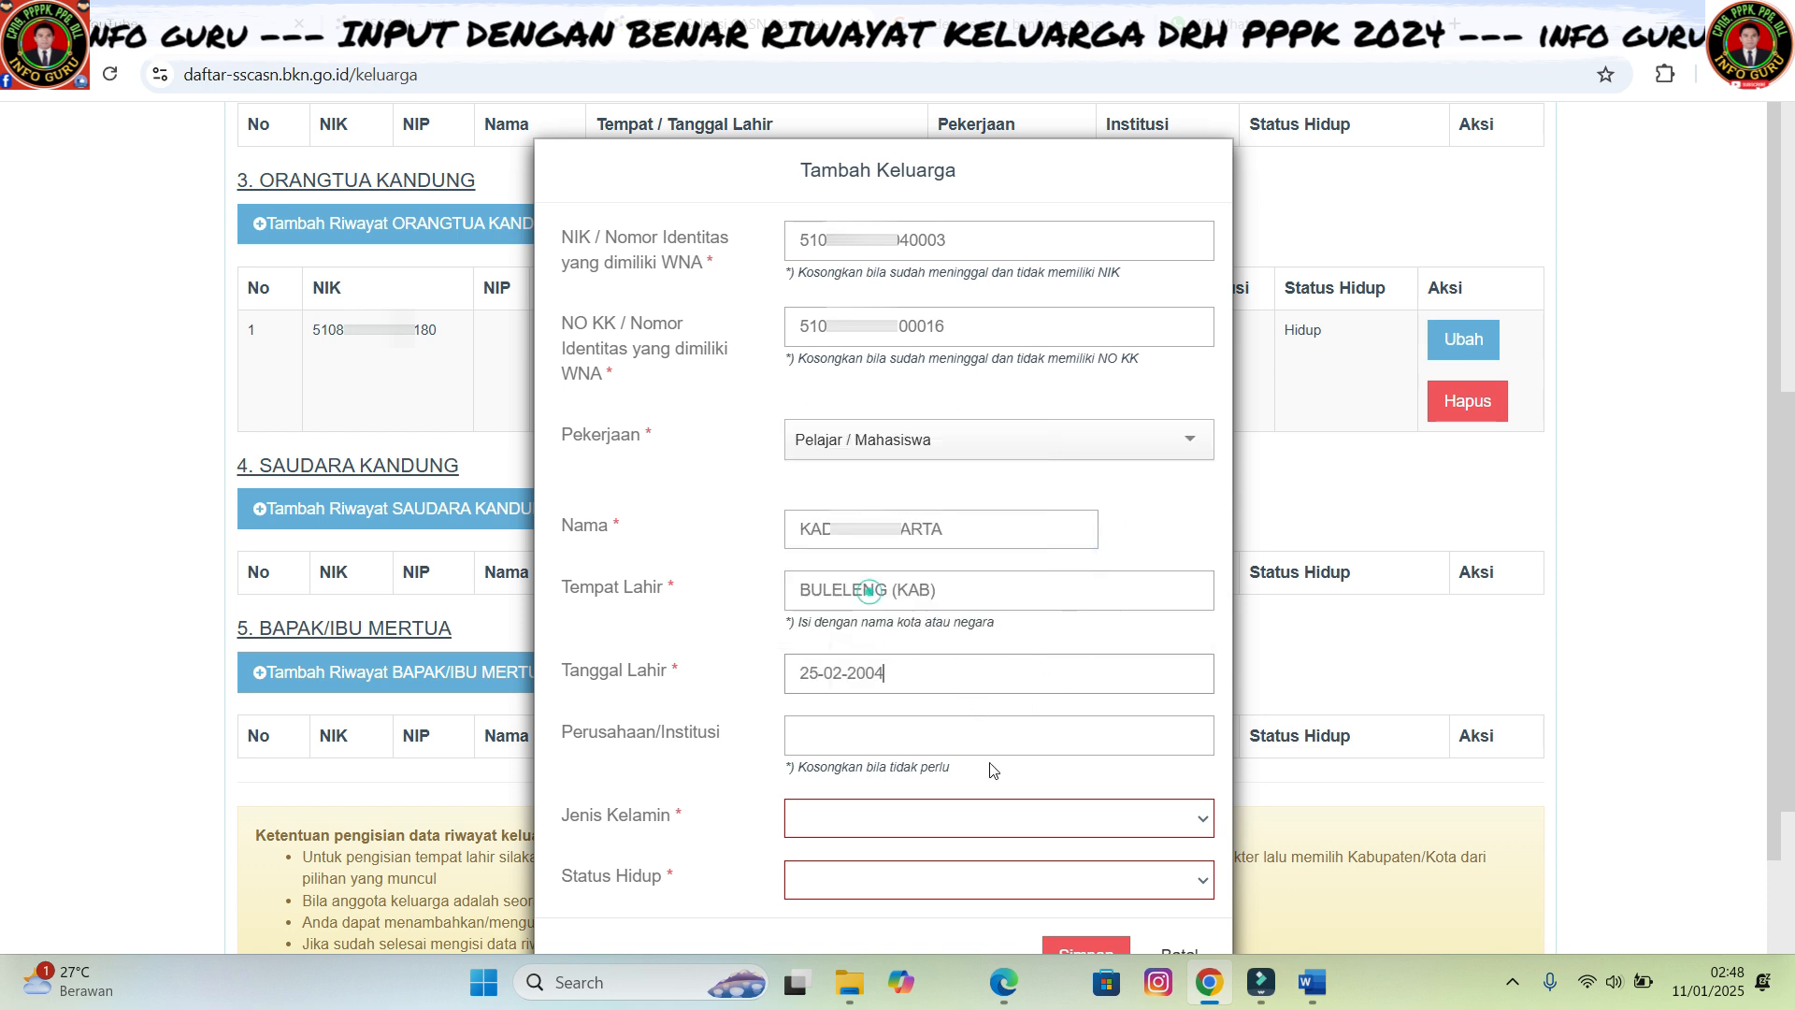
# - Enter '-' for Institusi, choose Pria and Hidup, and save the sibling record
pyautogui.click(904, 737)
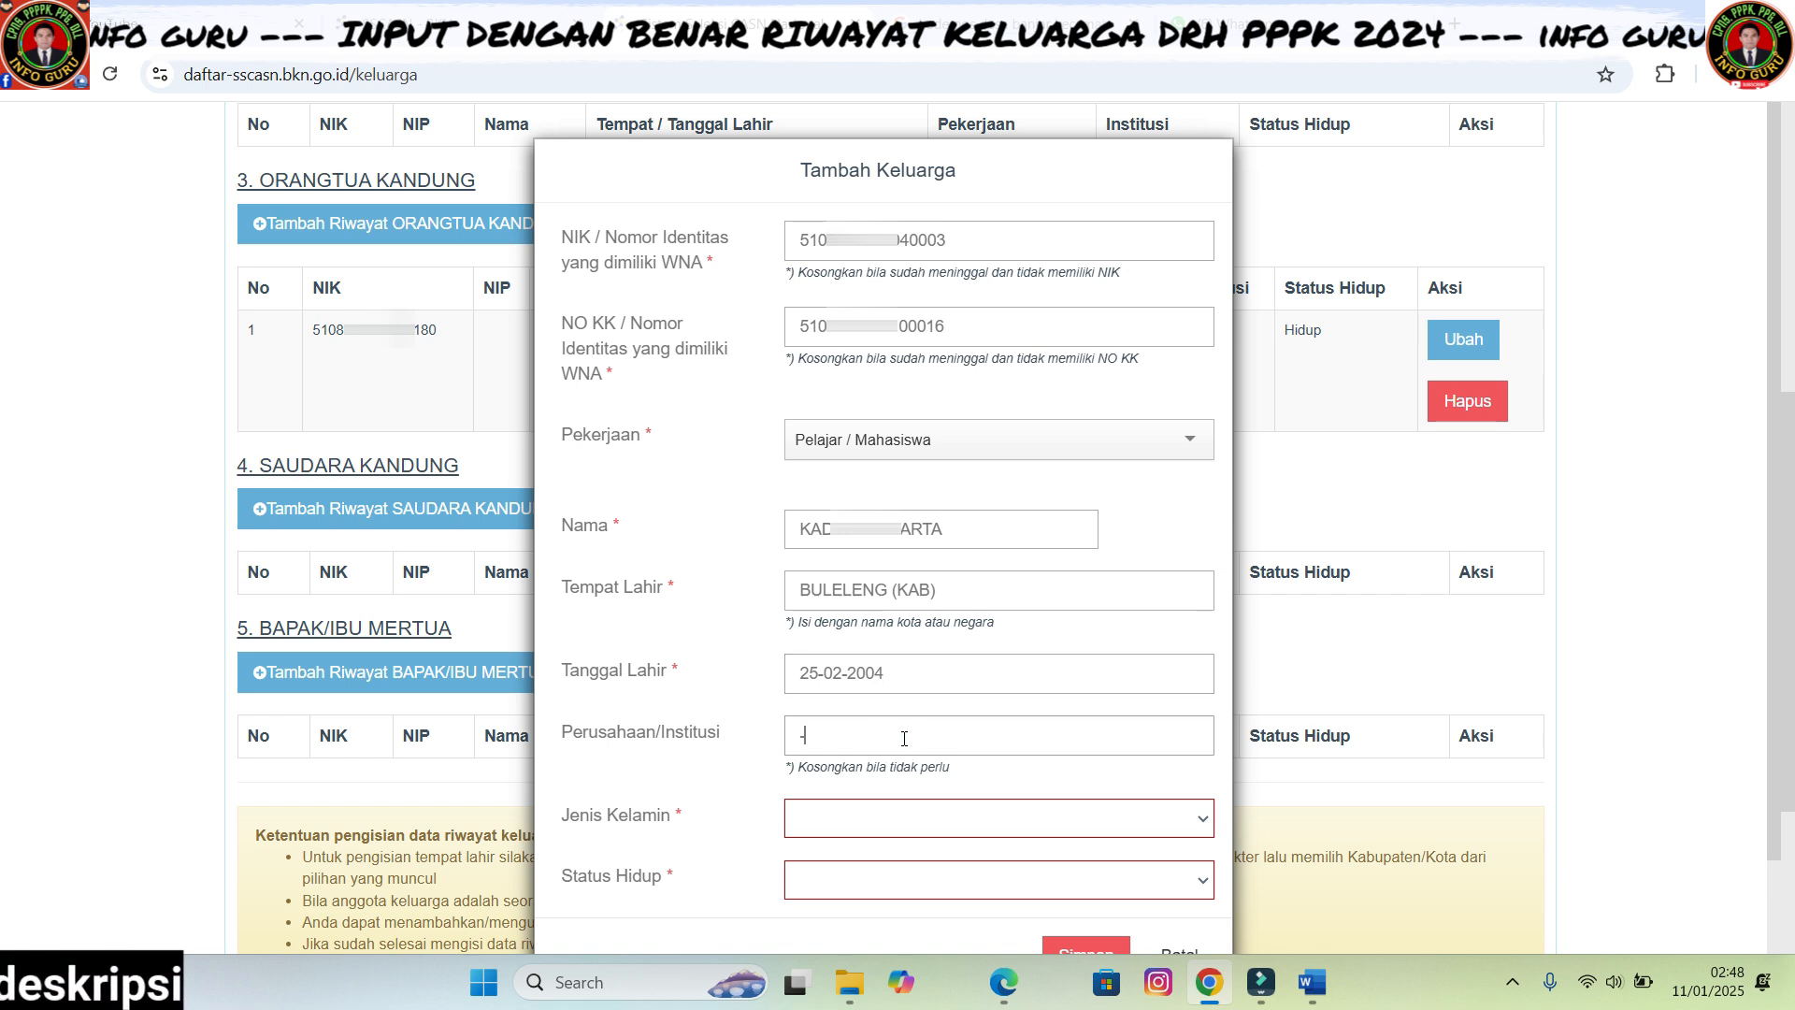
pyautogui.write('-')
pyautogui.click(963, 819)
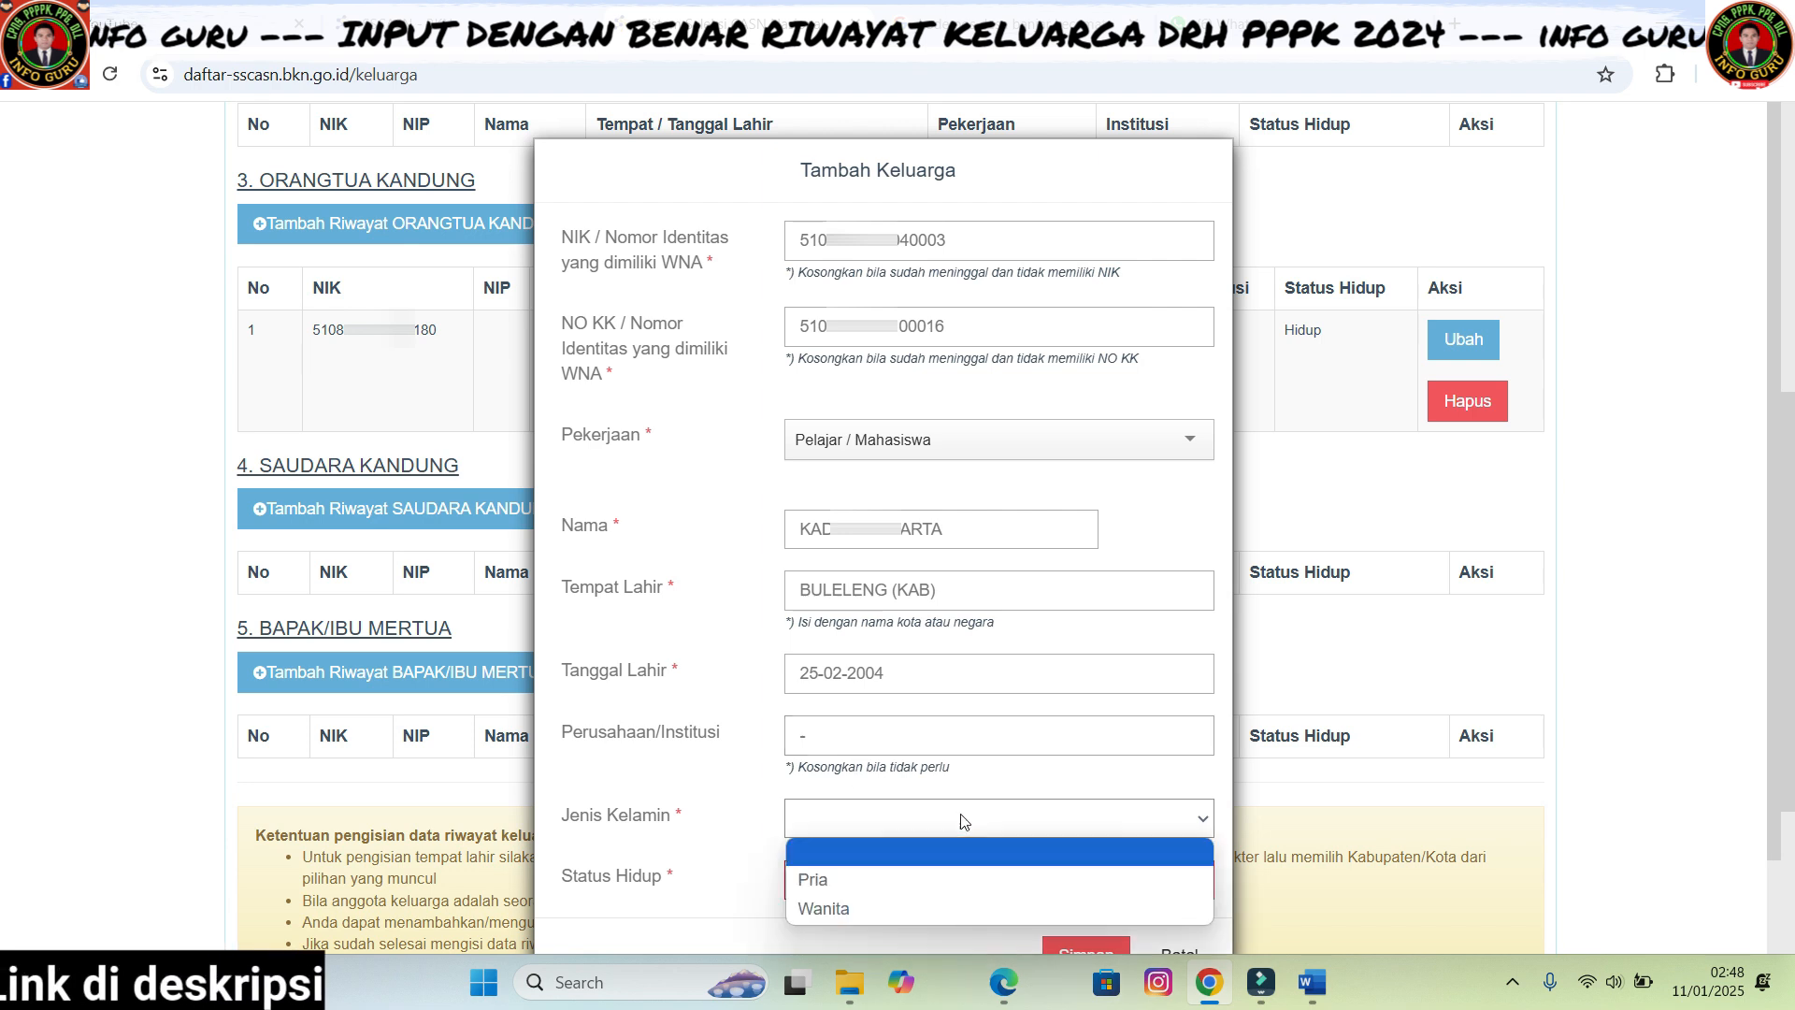
pyautogui.click(882, 874)
pyautogui.click(844, 875)
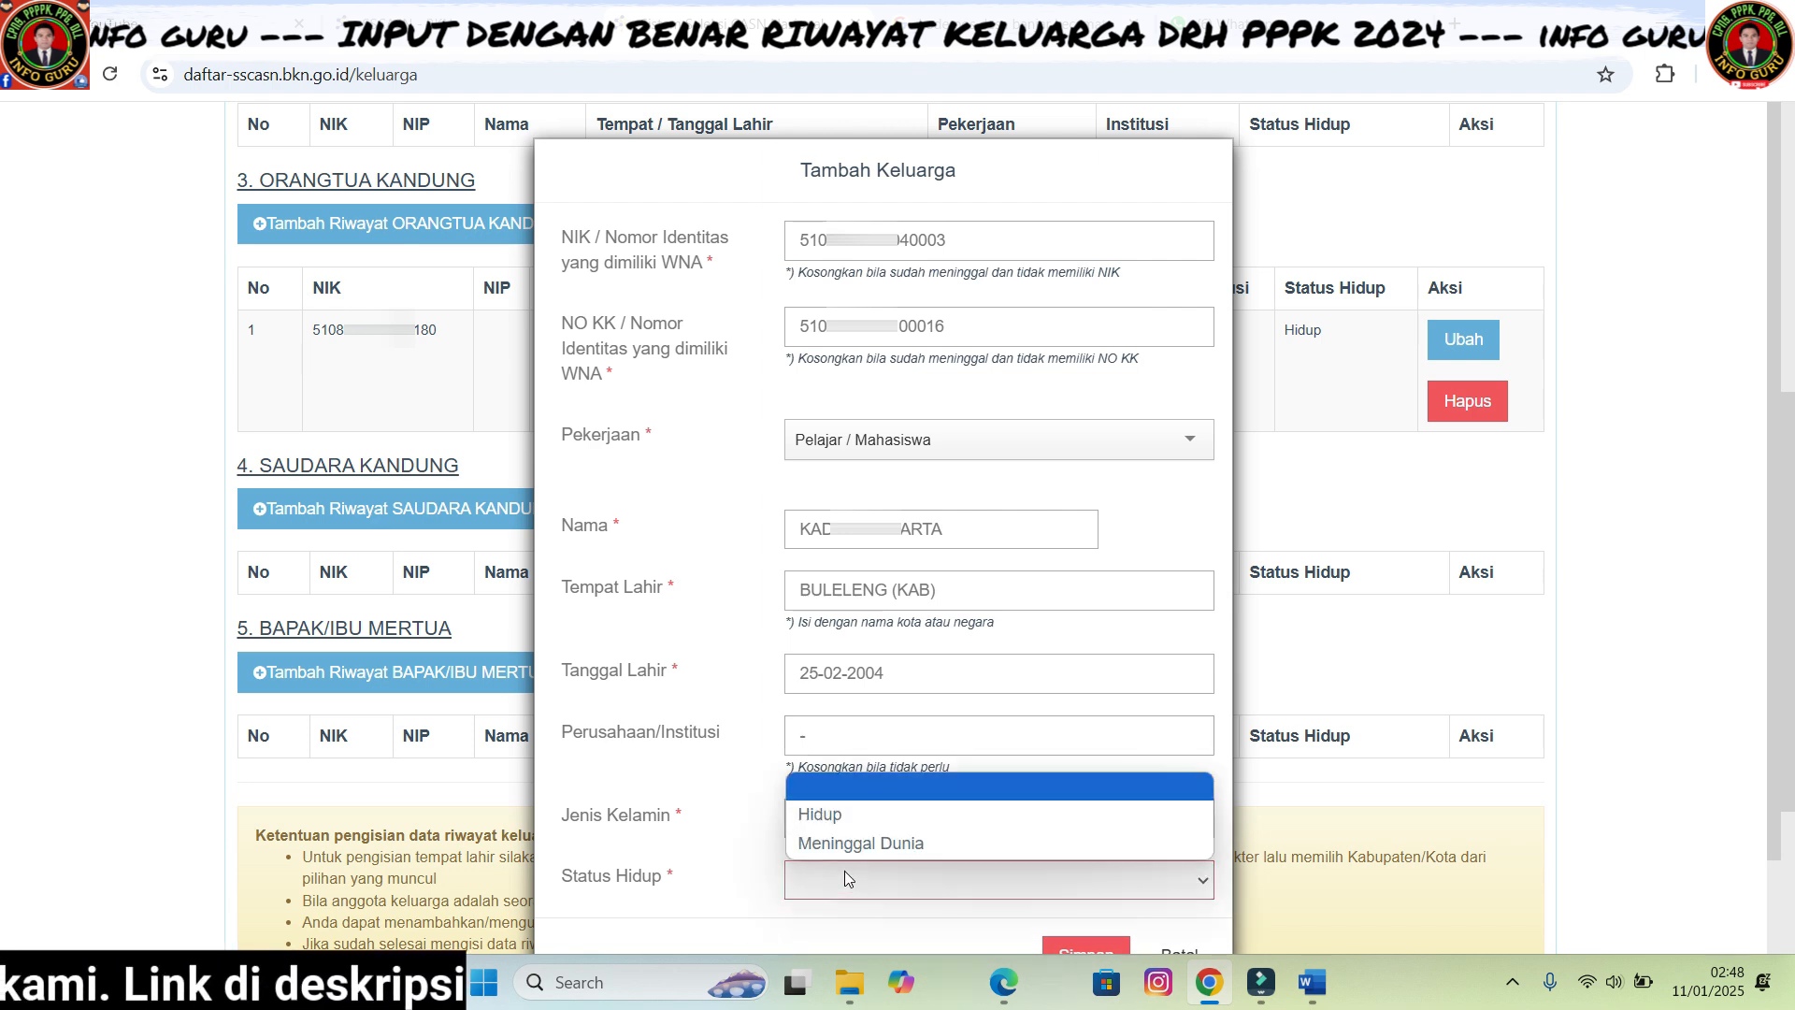
pyautogui.click(862, 821)
pyautogui.scroll(-1, 1064, 898)
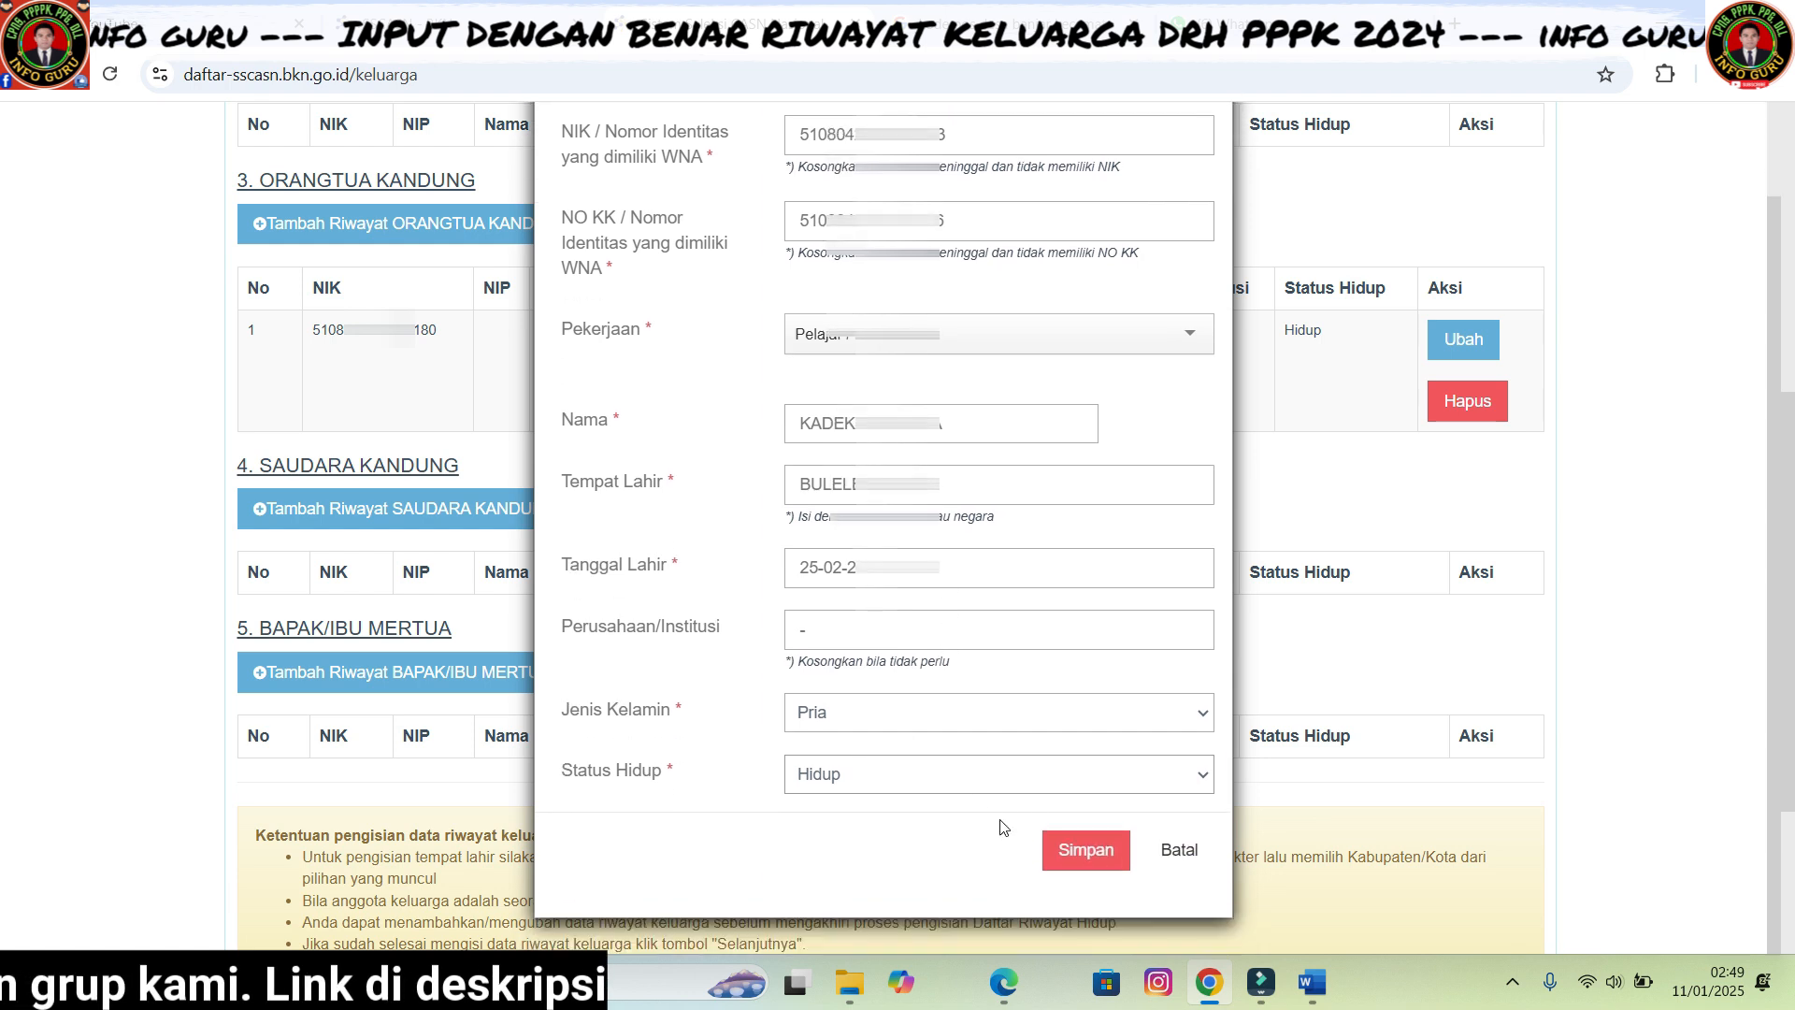
pyautogui.click(1074, 853)
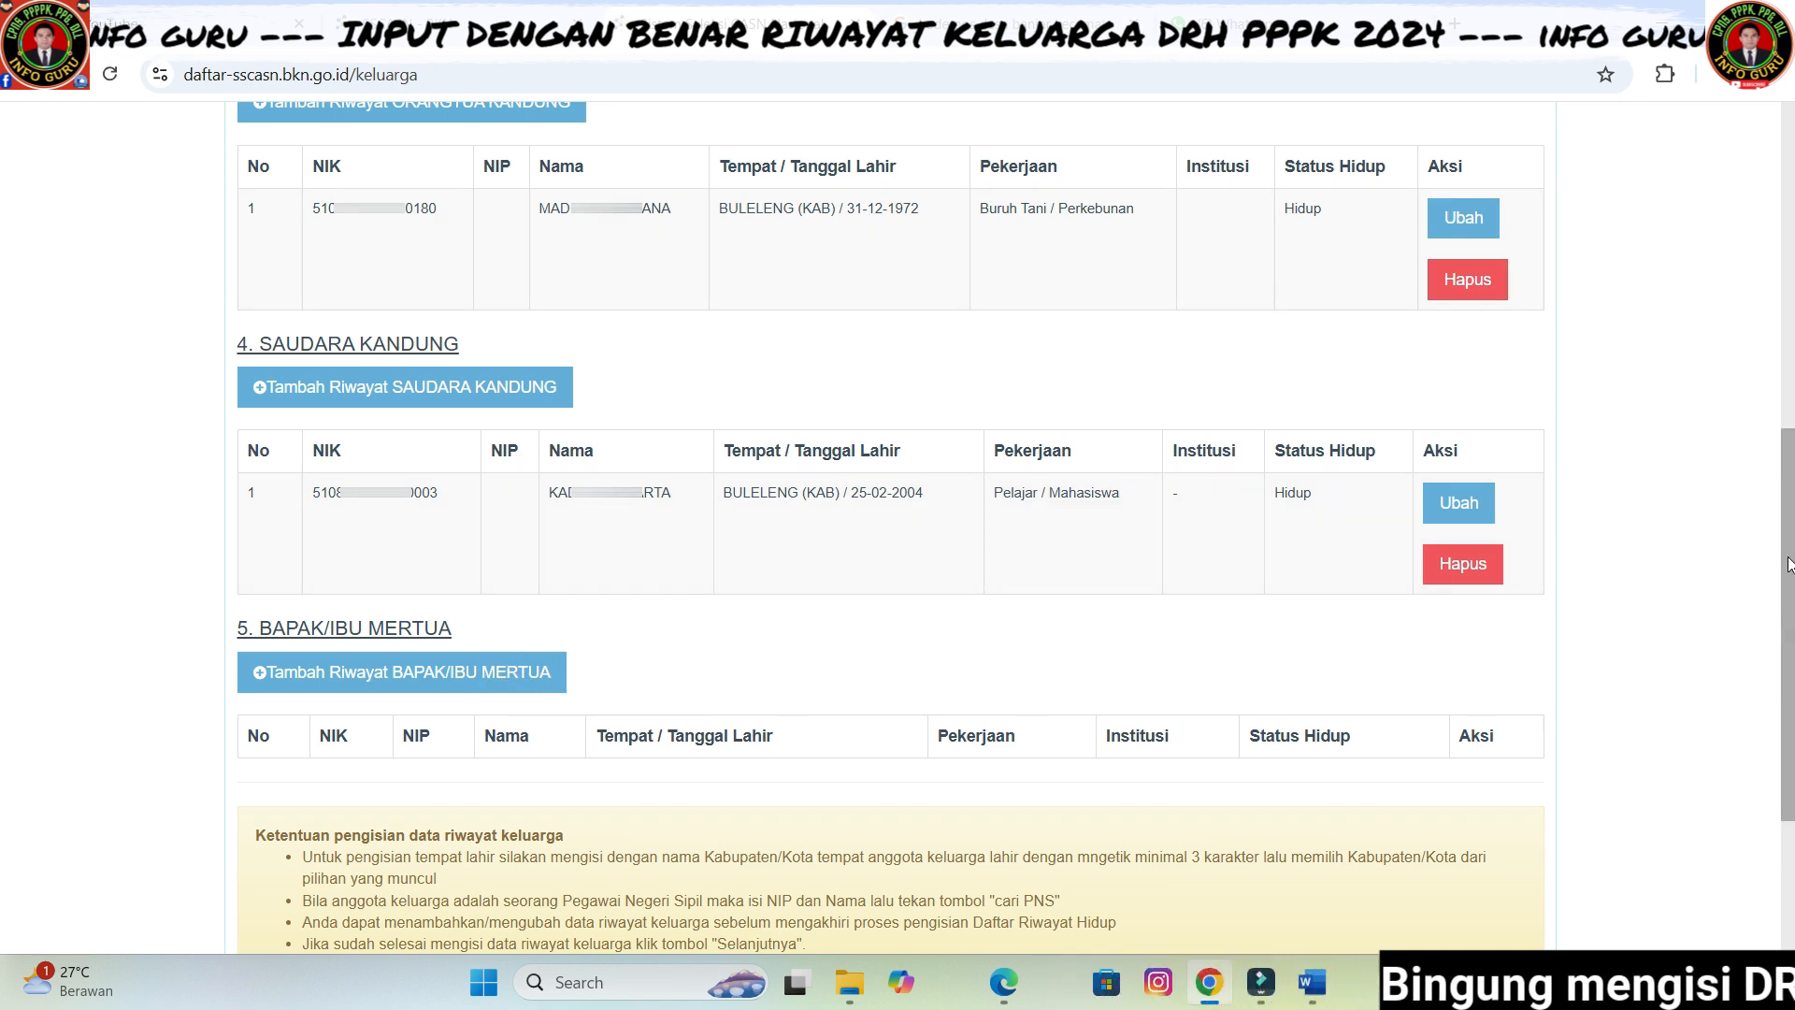
pyautogui.moveTo(1790, 536); pyautogui.dragTo(1789, 540)
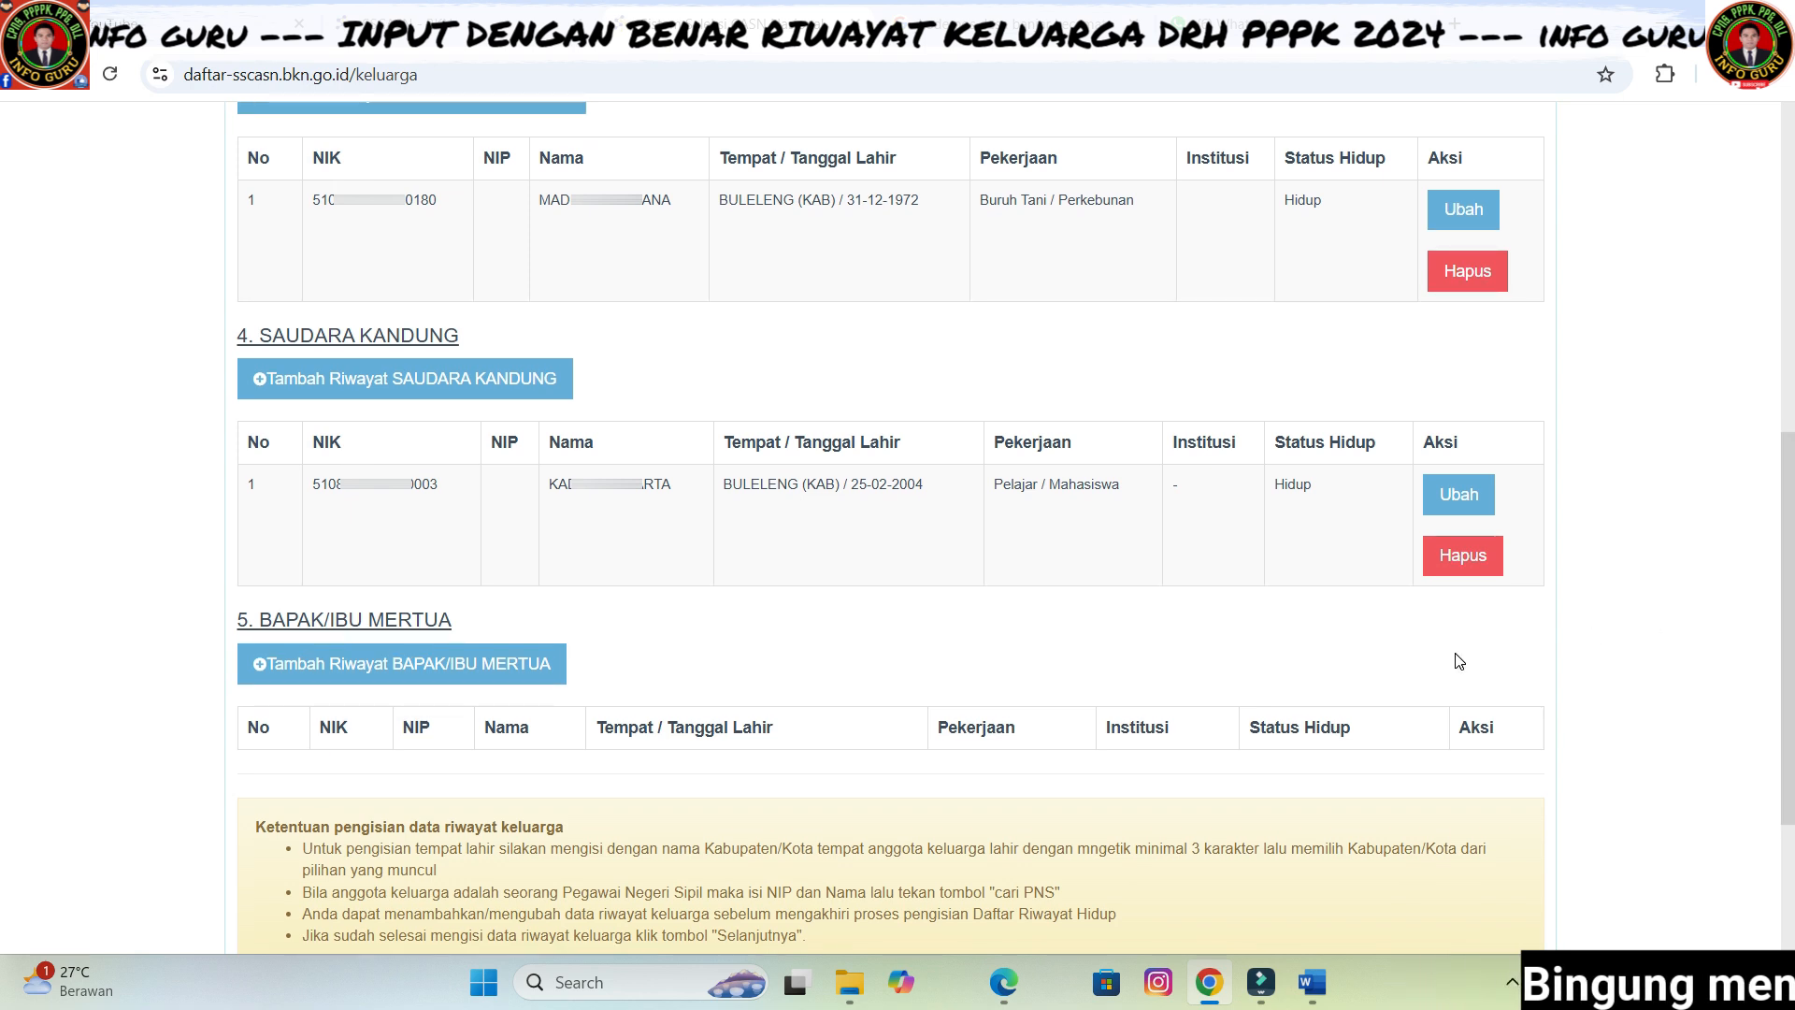